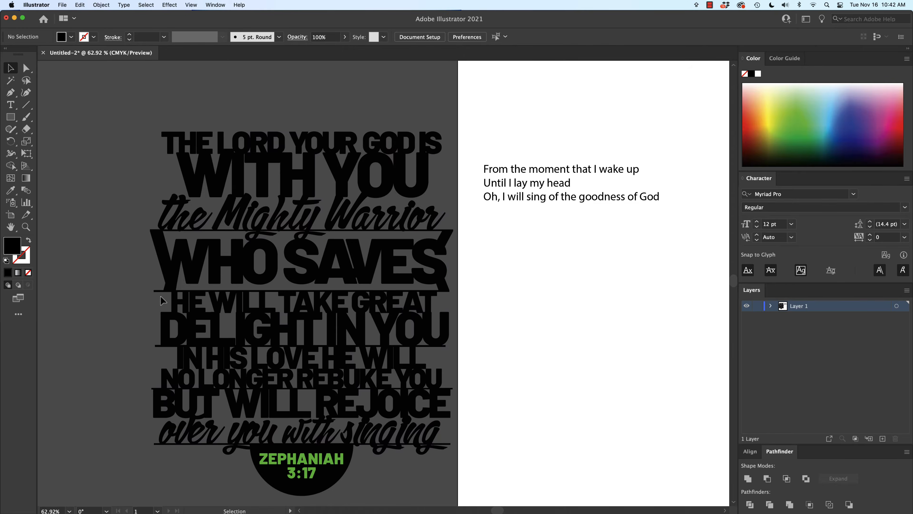
- Examine the finished Zephaniah 3:17 lettering layout up close, including how its lines of text interlock, and compare it with the lyrics on the artboard
scroll(167, 286, up, 3)
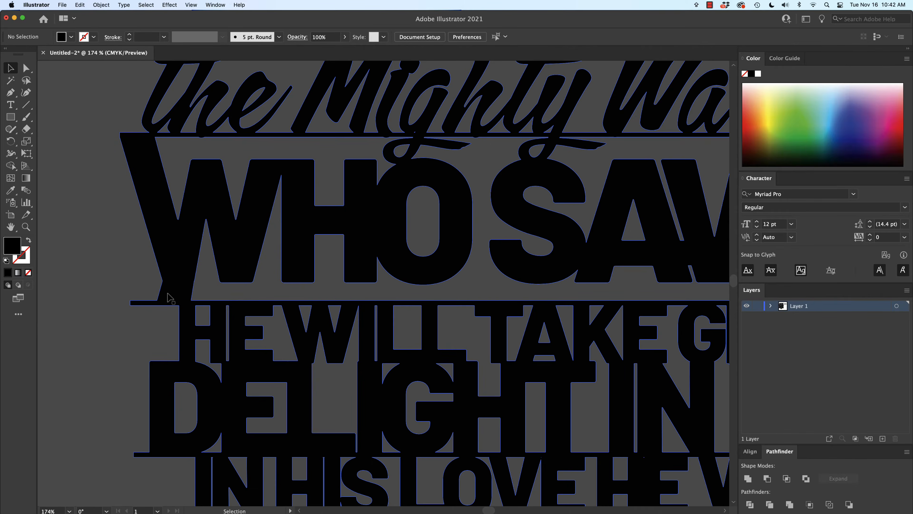
scroll(160, 297, down, 1)
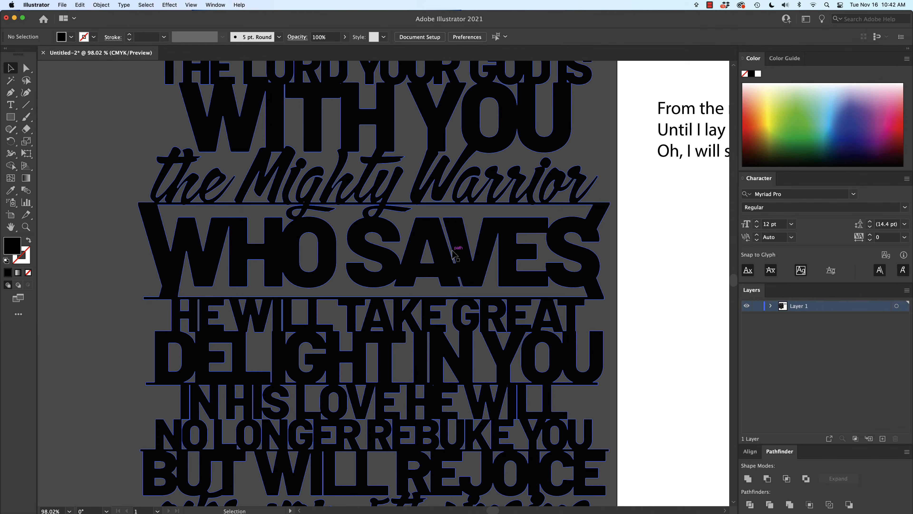
scroll(485, 248, down, 1)
scroll(448, 253, down, 2)
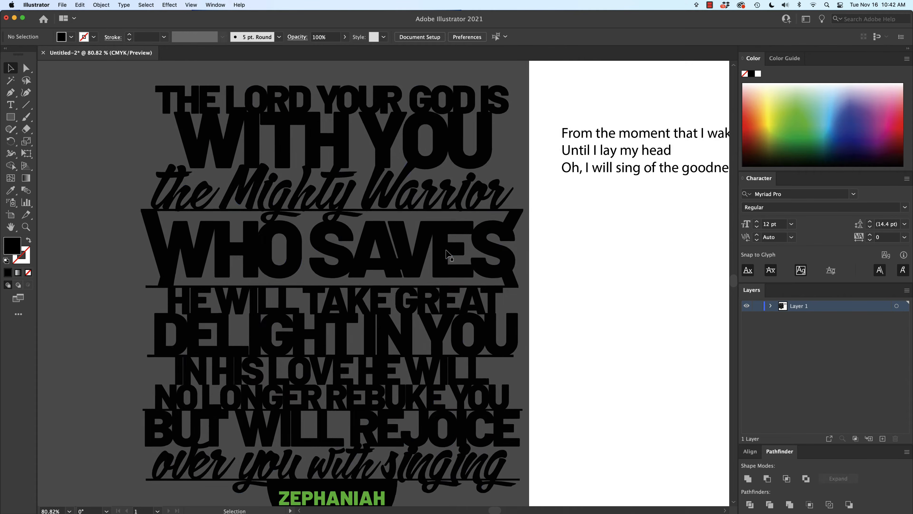
scroll(446, 250, right, 3)
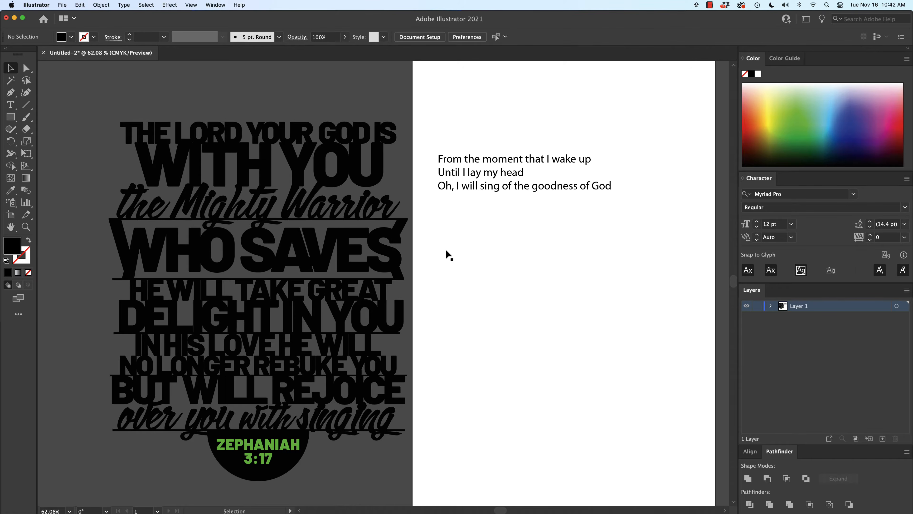
scroll(446, 251, right, 1)
scroll(446, 250, down, 2)
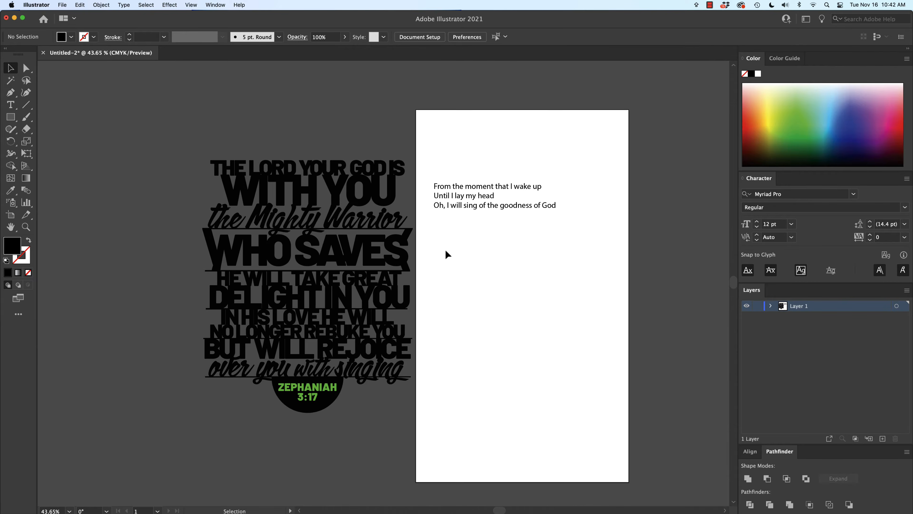
scroll(445, 249, right, 1)
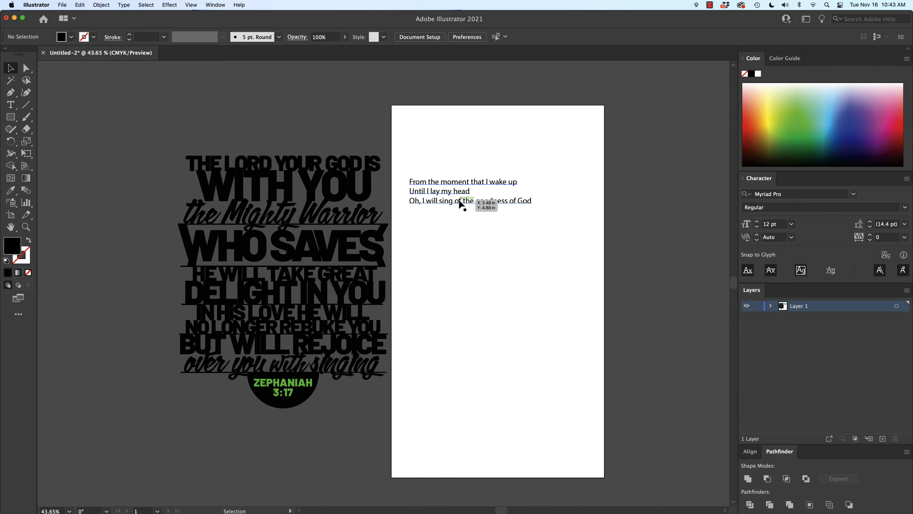
- Move the three-line lyrics text off the artboard to the empty canvas on its right side
drag(461, 205, 658, 187)
scroll(467, 151, right, 3)
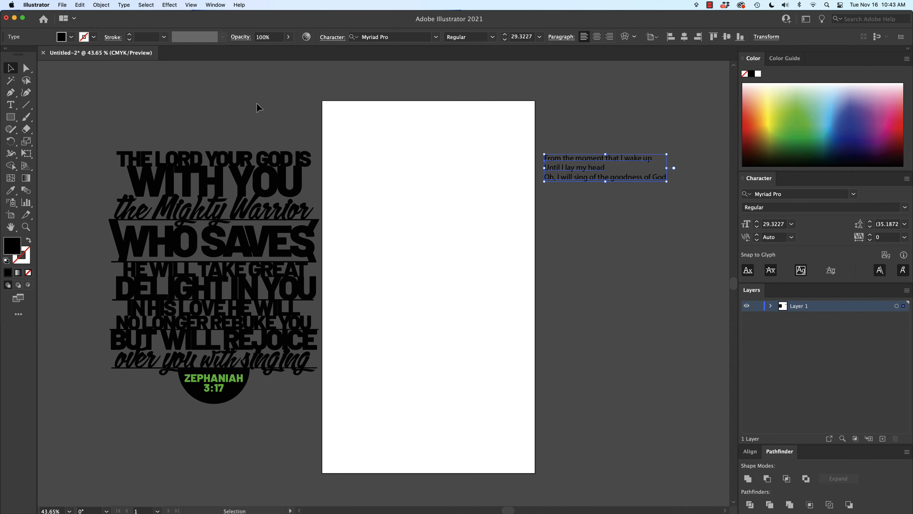
- Add the text line "FROM THE MOMENT THAT" near the artboard's top edge and scale it up to about 60 pt
click(11, 105)
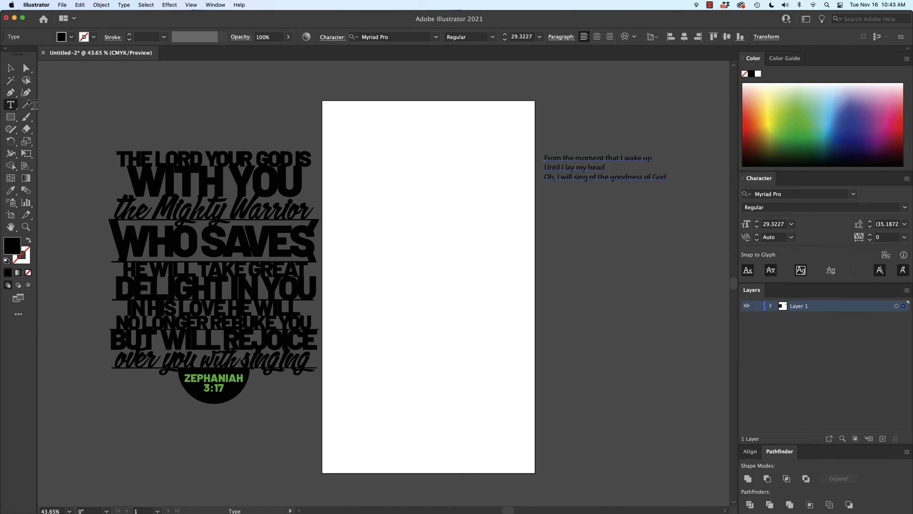
click(341, 127)
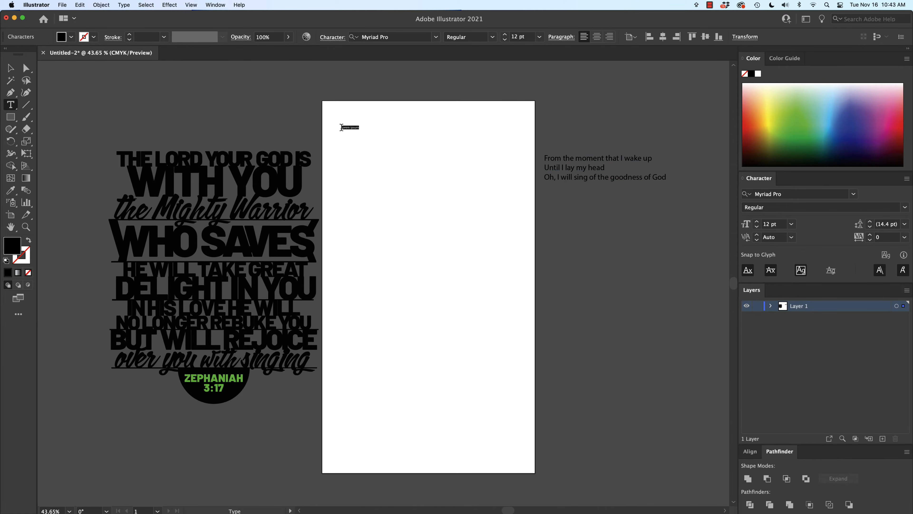
text(Fr)
click(10, 68)
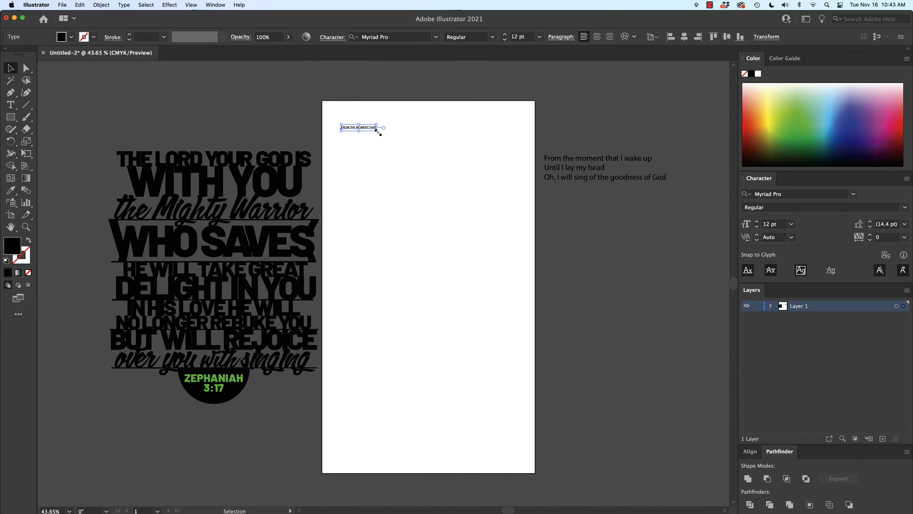
drag(376, 131, 516, 175)
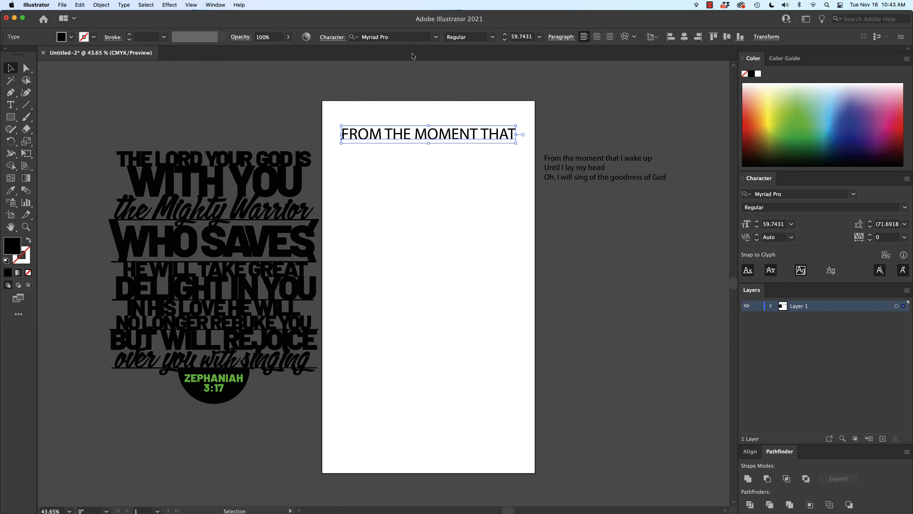
- Browse the available fonts for the "FROM THE MOMENT THAT" line, previewing heavy display faces such as Cooper Std, Impact and Lithos Pro Black
click(853, 194)
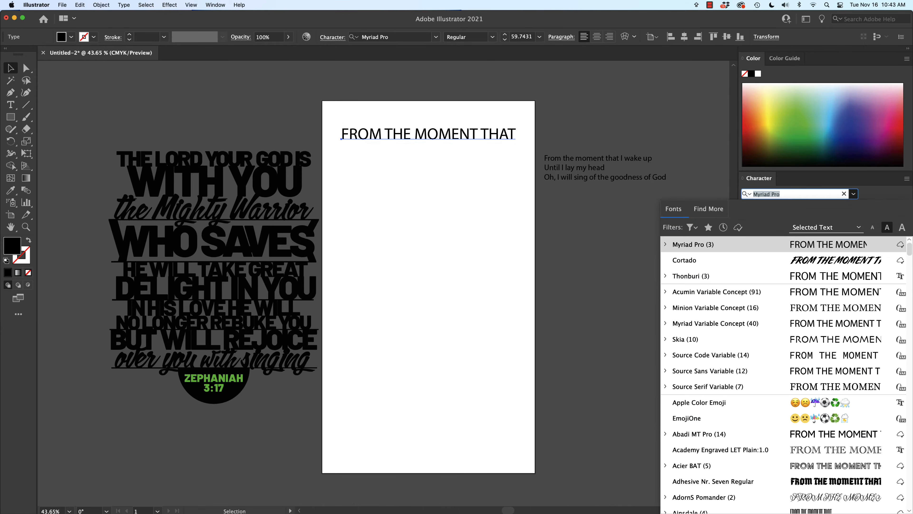
scroll(776, 294, down, 10)
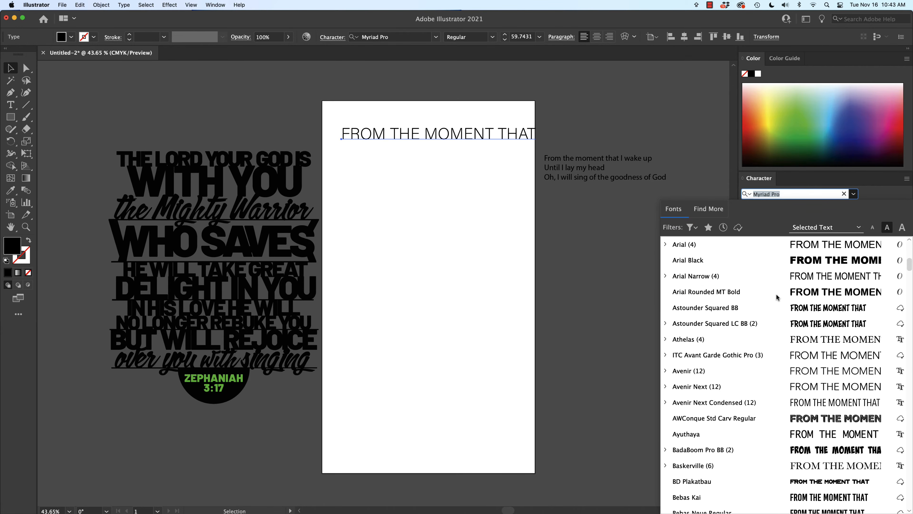
scroll(776, 294, down, 10)
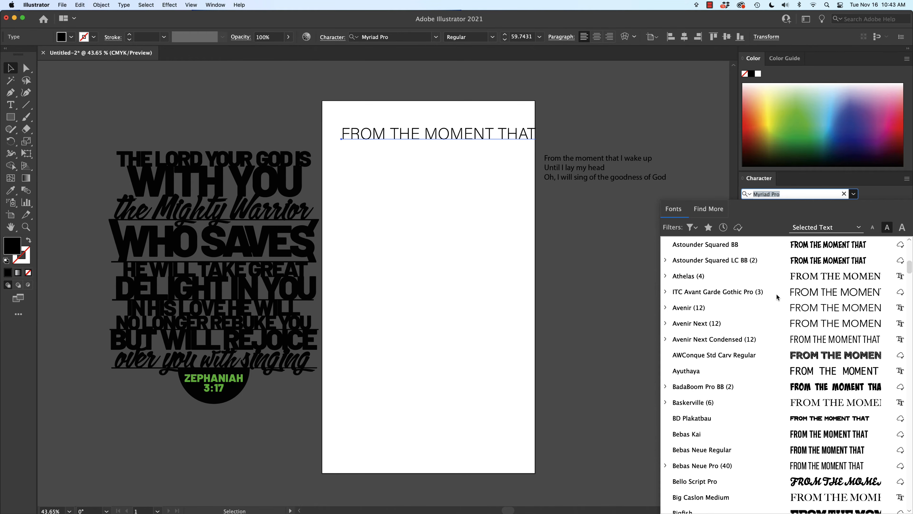
scroll(776, 294, down, 1)
scroll(776, 294, down, 4)
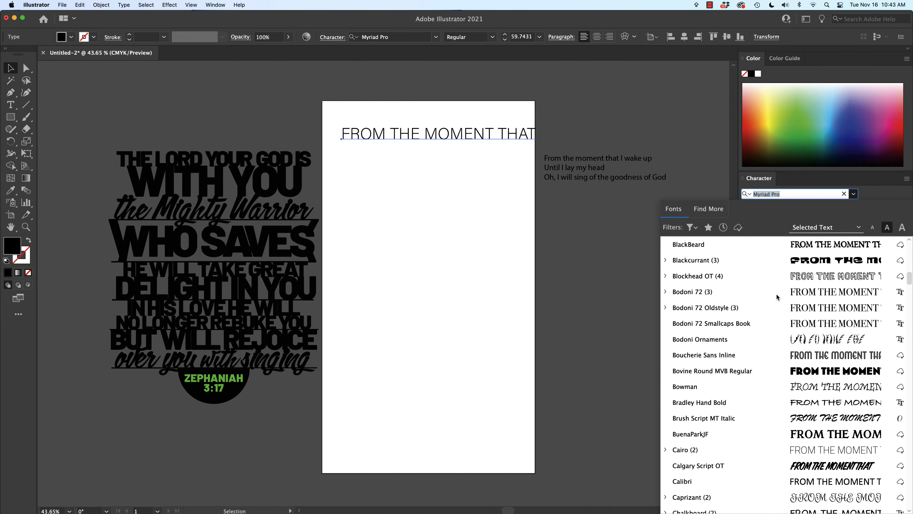
scroll(776, 295, down, 9)
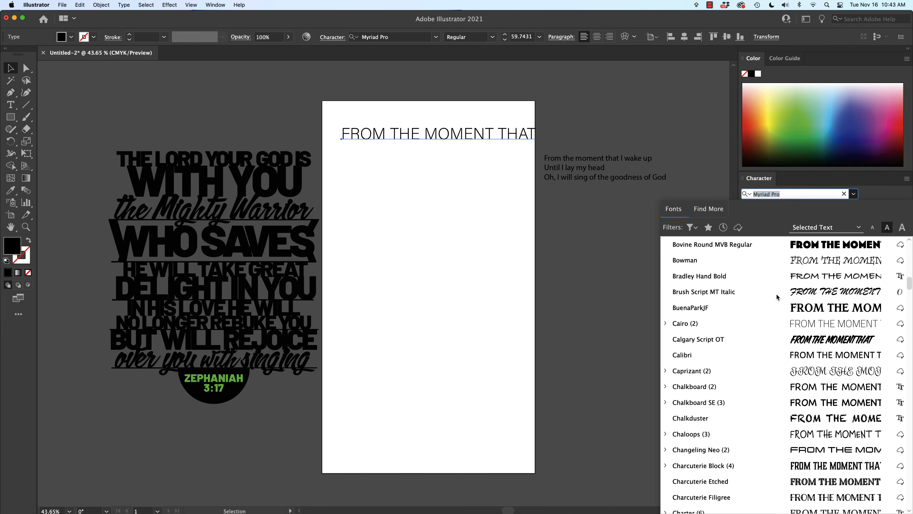
scroll(776, 294, down, 13)
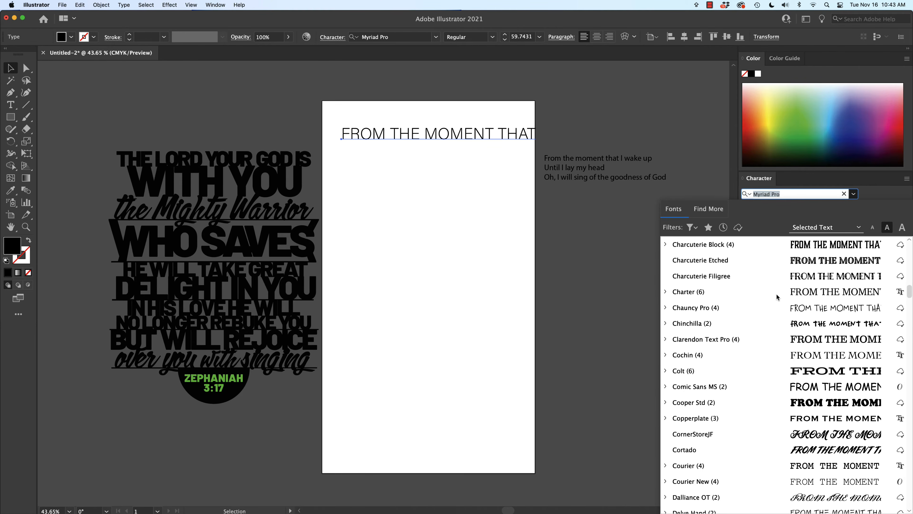
scroll(776, 294, down, 8)
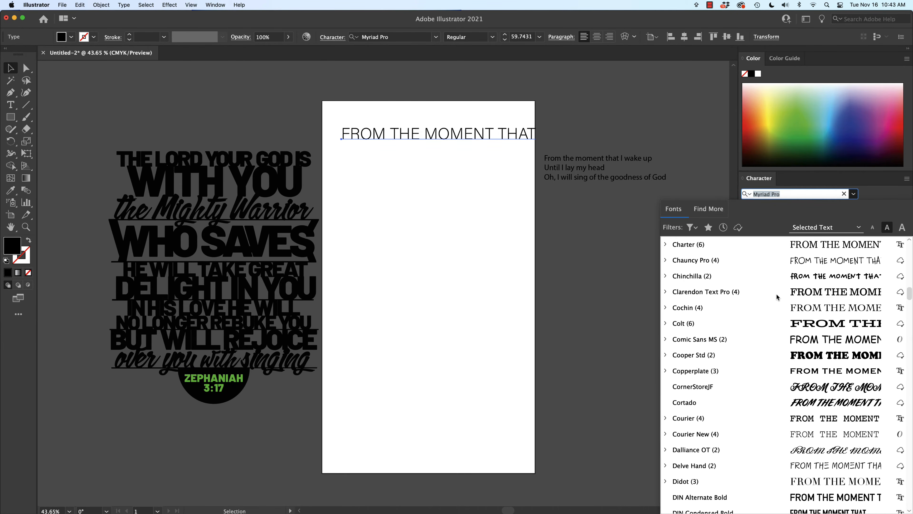
scroll(776, 294, up, 2)
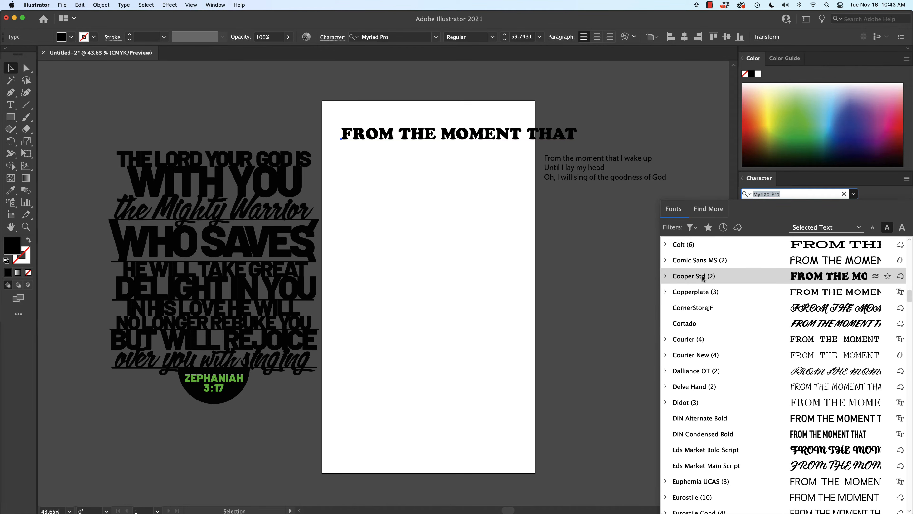
scroll(703, 278, down, 14)
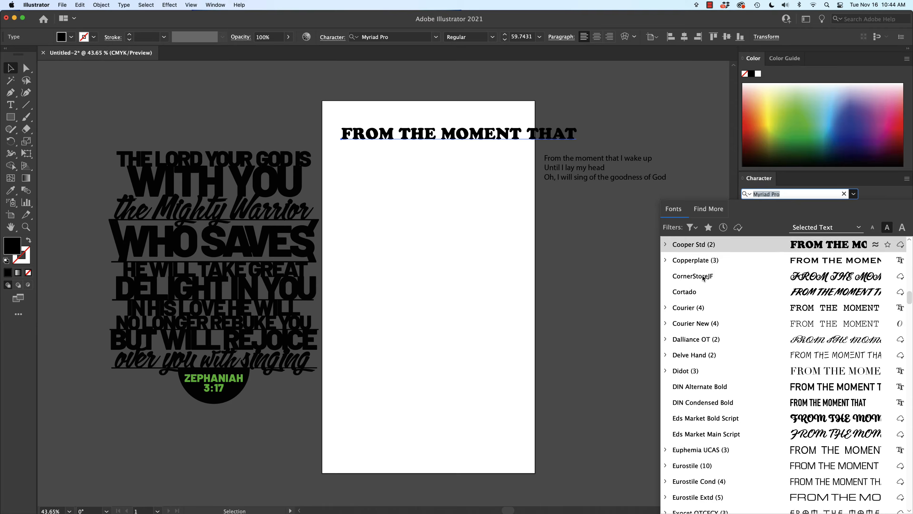
scroll(703, 278, down, 4)
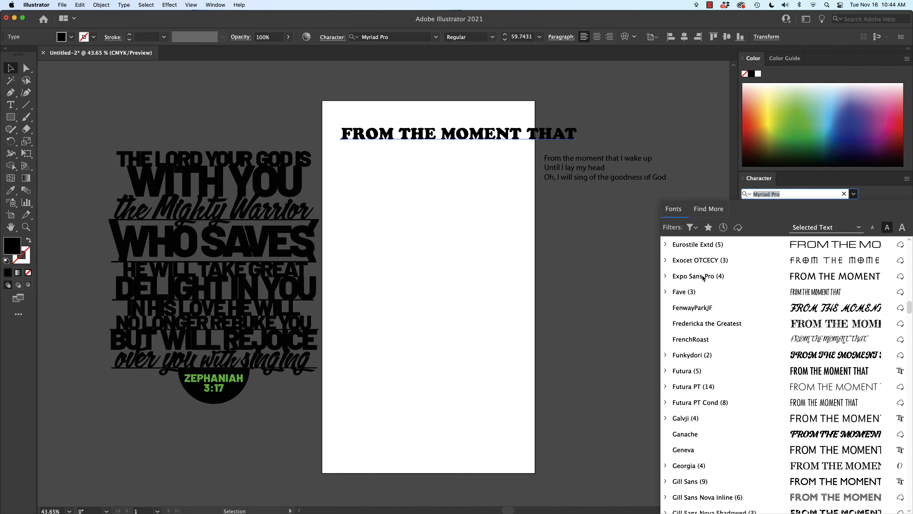
scroll(703, 278, down, 13)
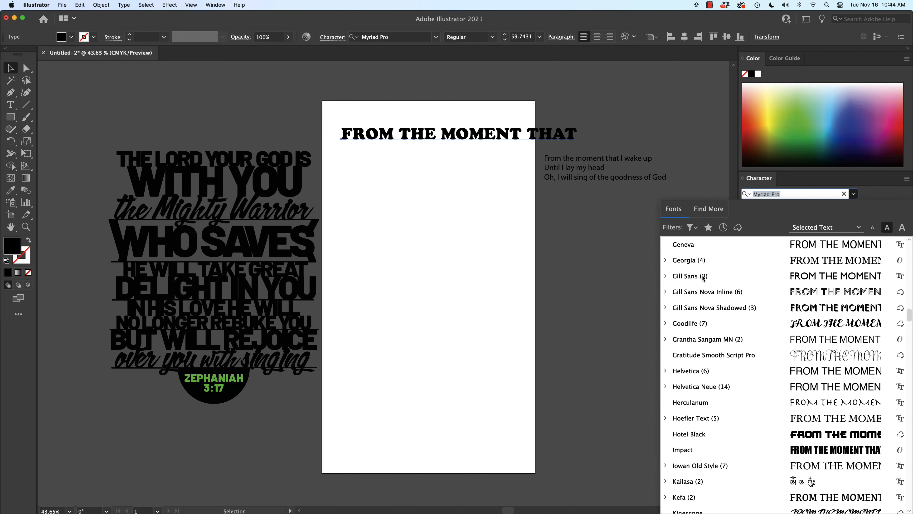
scroll(704, 278, down, 3)
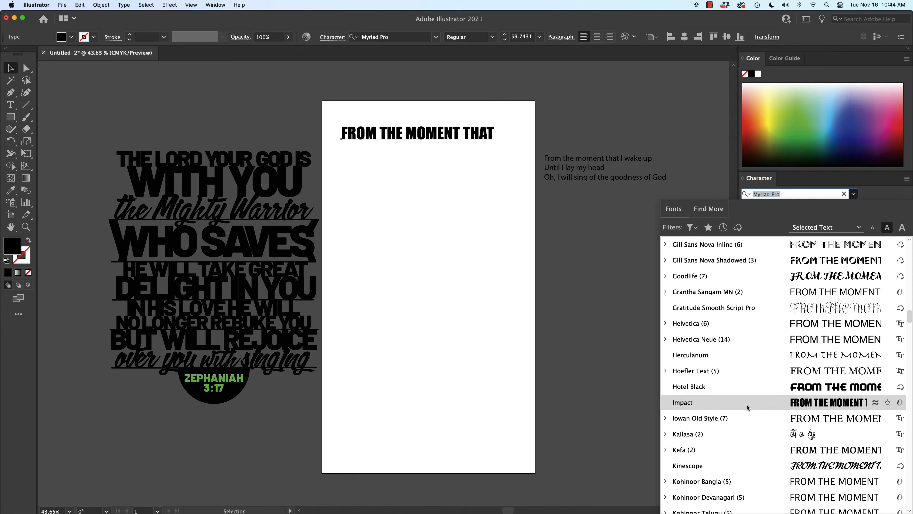
scroll(746, 404, down, 11)
scroll(747, 404, down, 6)
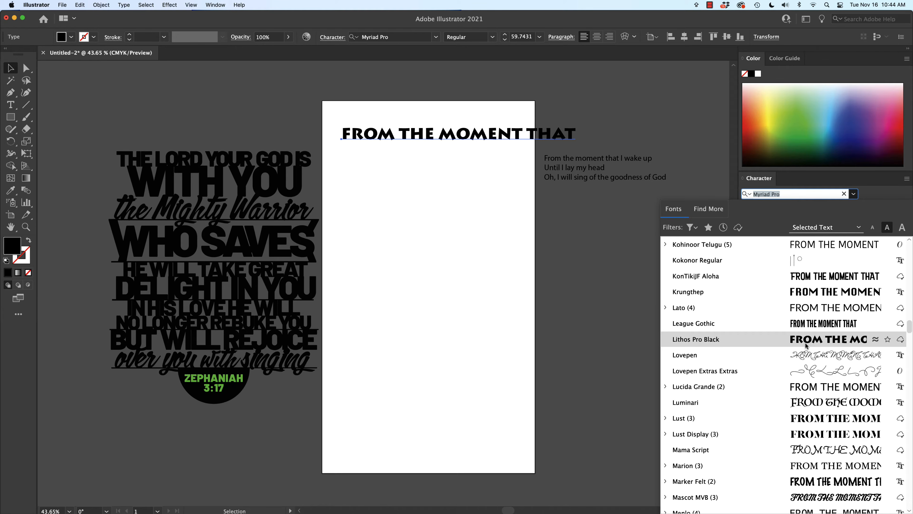
scroll(795, 348, down, 6)
scroll(795, 347, down, 20)
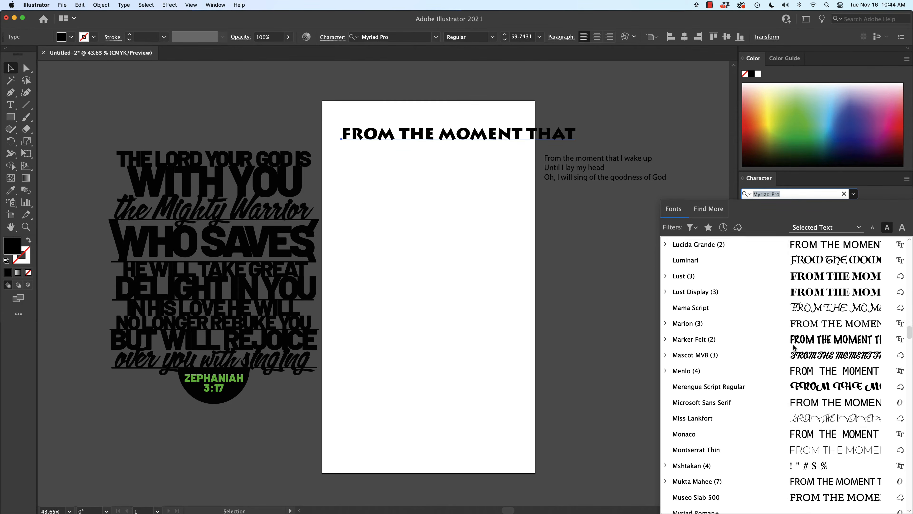
scroll(794, 347, down, 20)
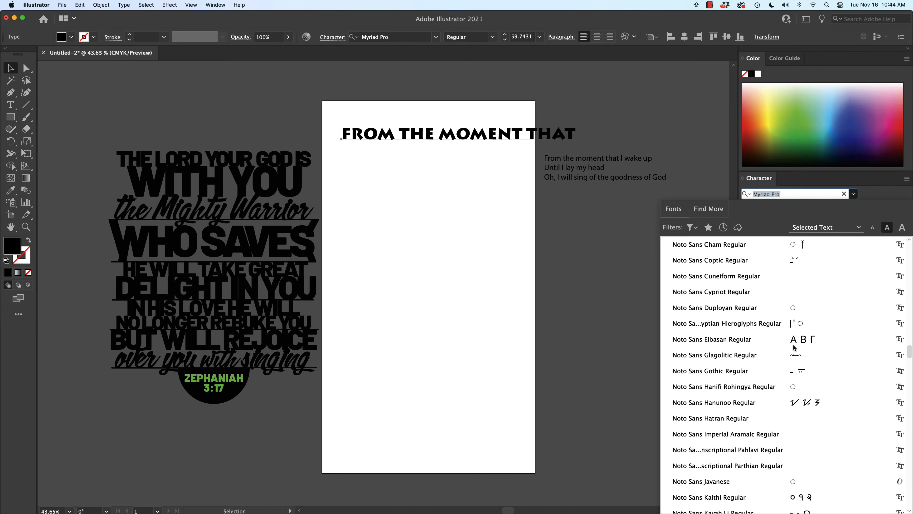
scroll(794, 347, down, 20)
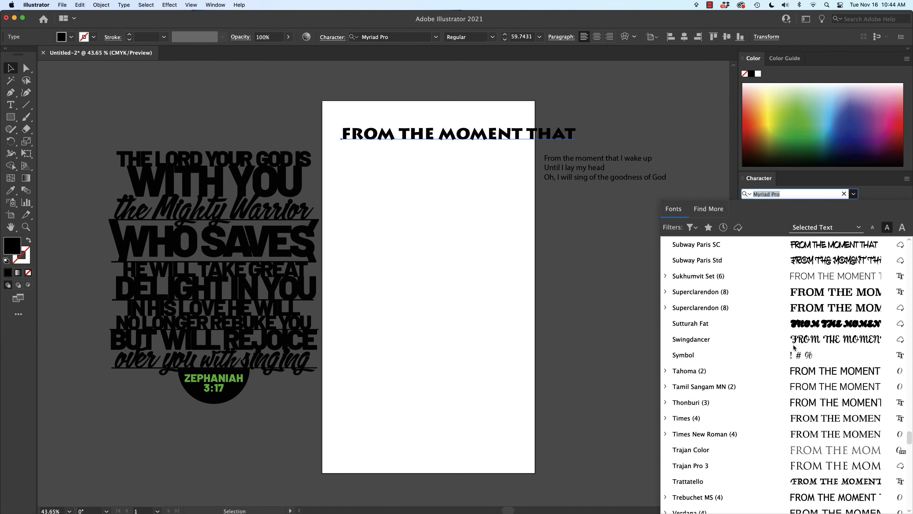
scroll(795, 348, up, 12)
scroll(794, 348, up, 8)
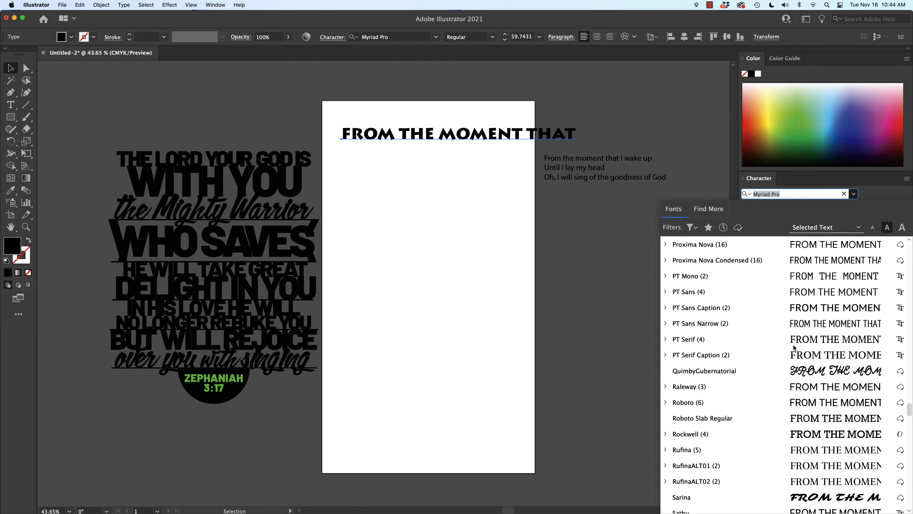
scroll(794, 347, up, 1)
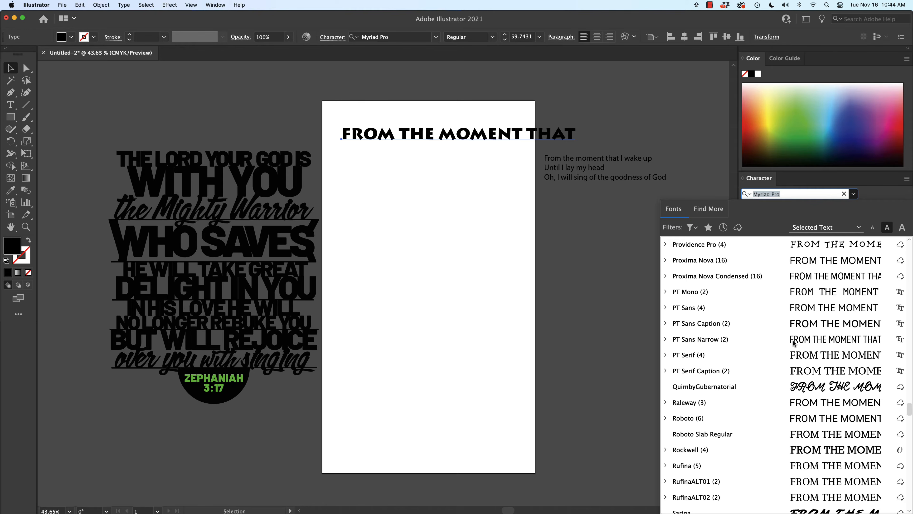
click(813, 228)
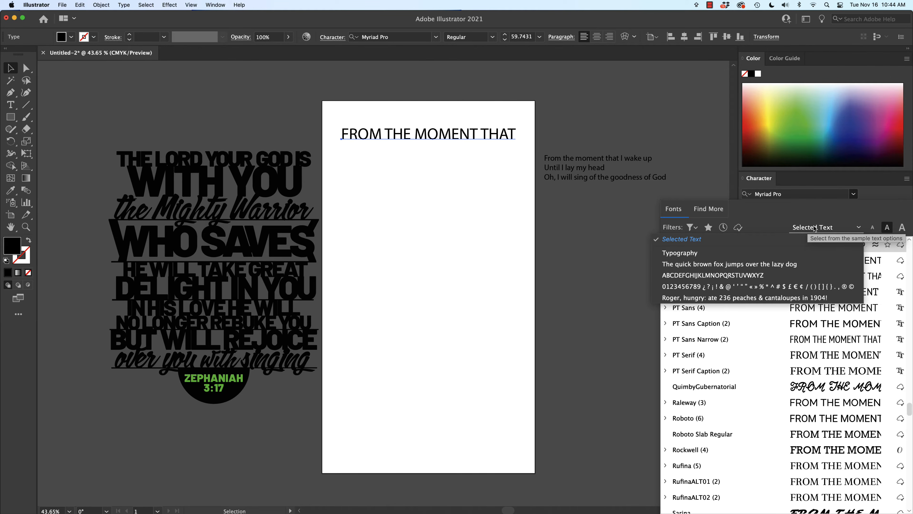
click(737, 339)
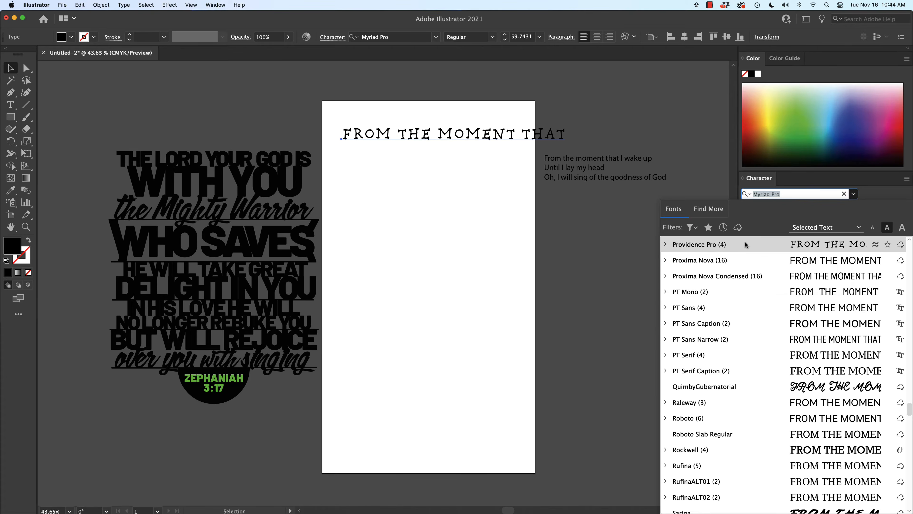
scroll(744, 241, up, 10)
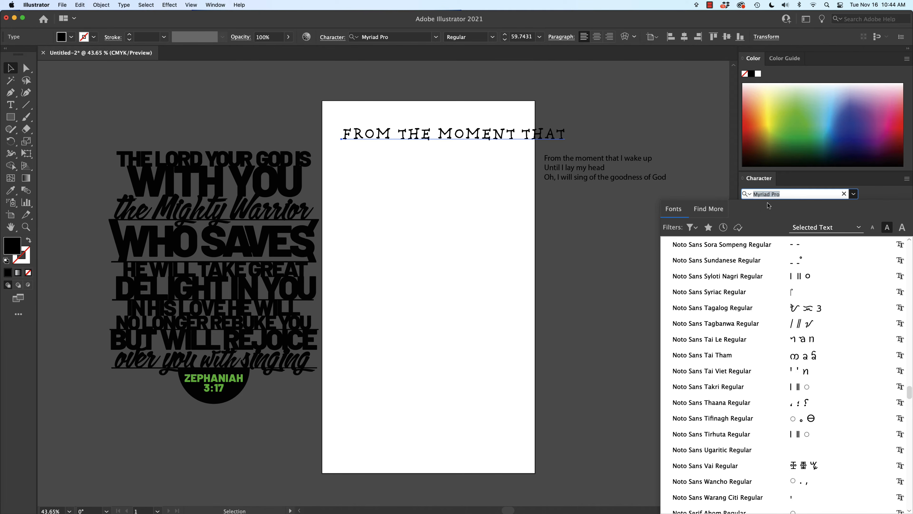
- Set the font of the "FROM THE MOMENT THAT" line to Avenir Next Heavy
text(AB)
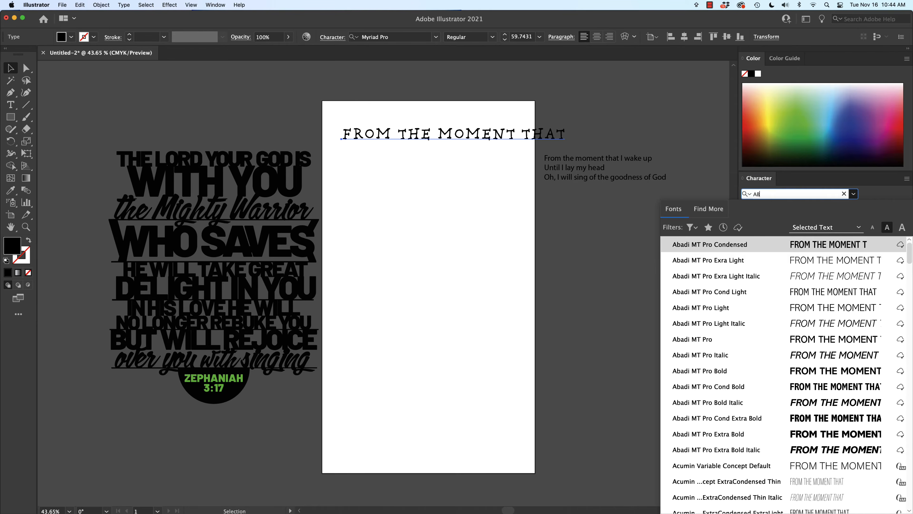
key(BackSpace)
text(VENIR)
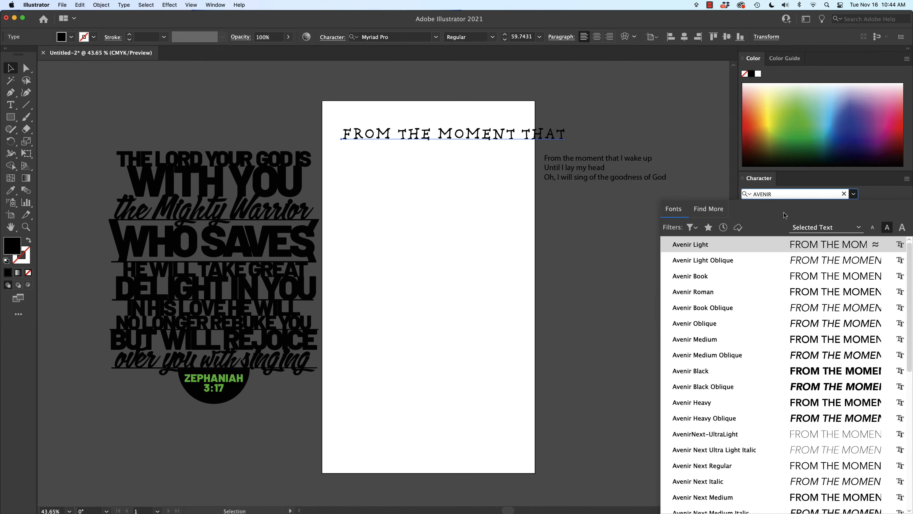
scroll(751, 331, down, 10)
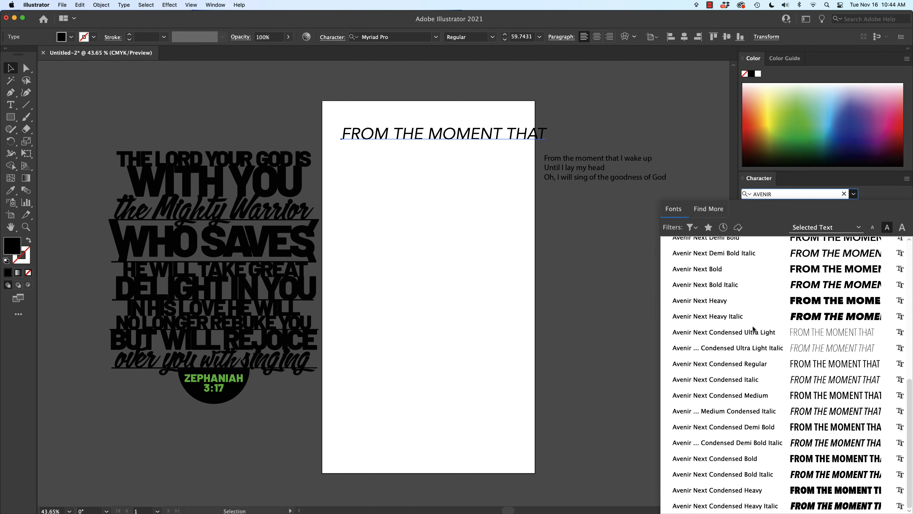
click(741, 306)
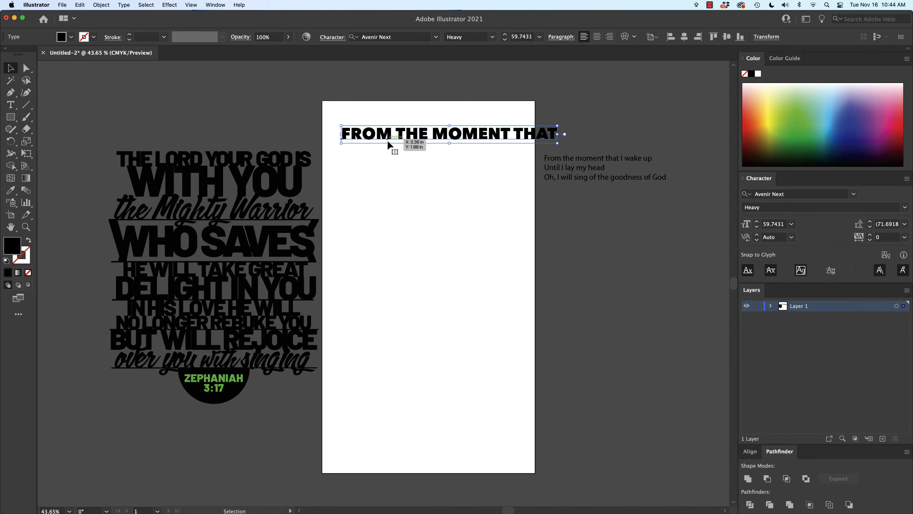
- Append "I" to the line and break it before "MOMENT", giving "FROM THE" above "MOMENT THAT I"
double_click(552, 135)
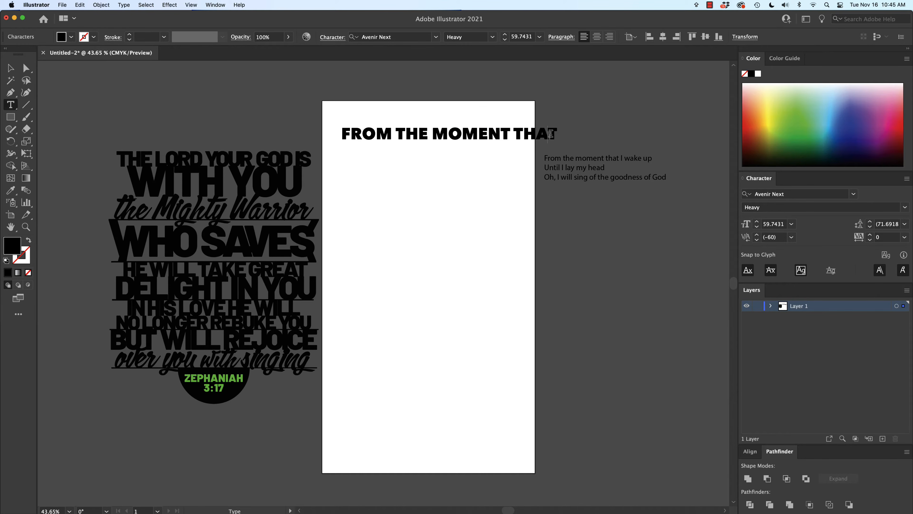
key(Right)
text(I)
click(434, 131)
key(BackSpace)
key(Return)
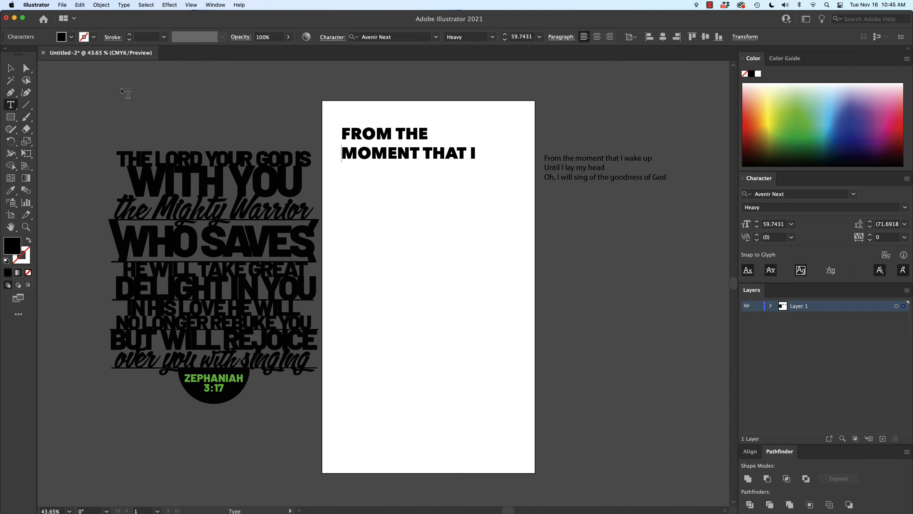
- Duplicate the two-line text below itself, and reduce the original to "FROM THE", enlarged to about 88 pt near the artboard's top edge
click(10, 68)
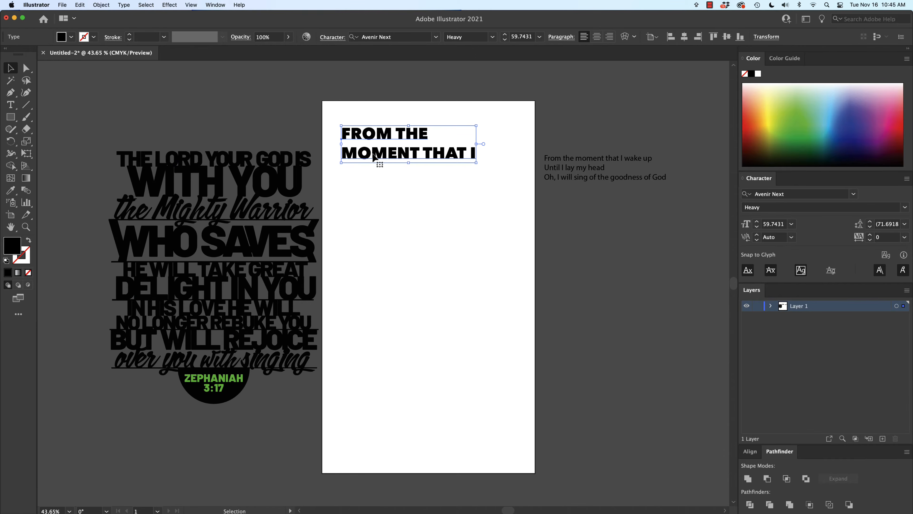
drag(374, 155, 398, 206)
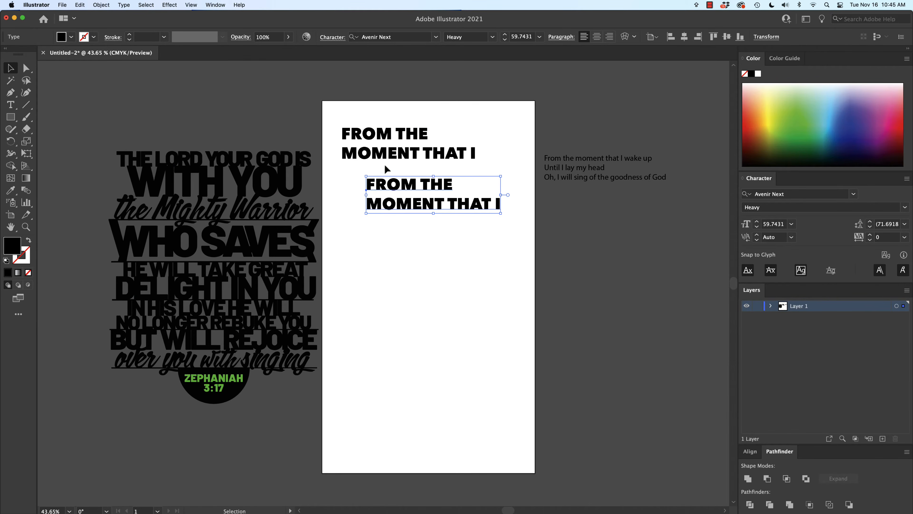
triple_click(386, 156)
key(BackSpace)
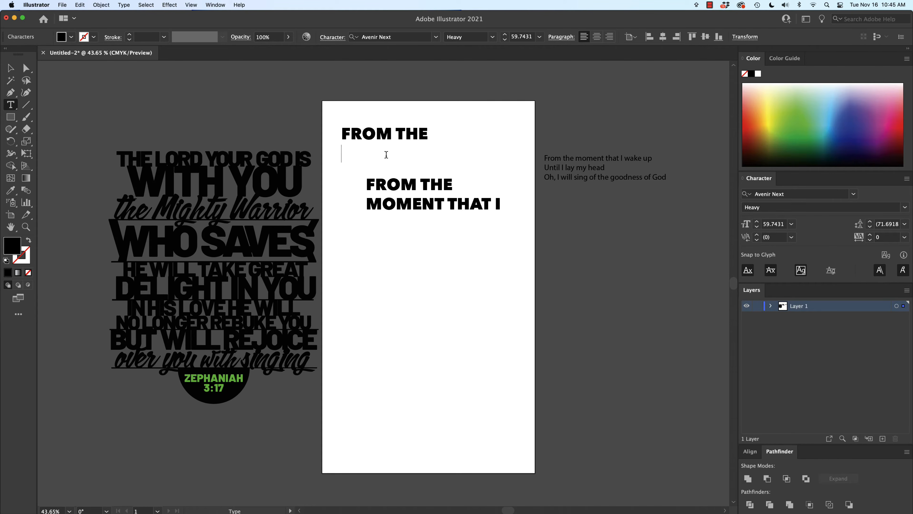
key(BackSpace)
click(13, 69)
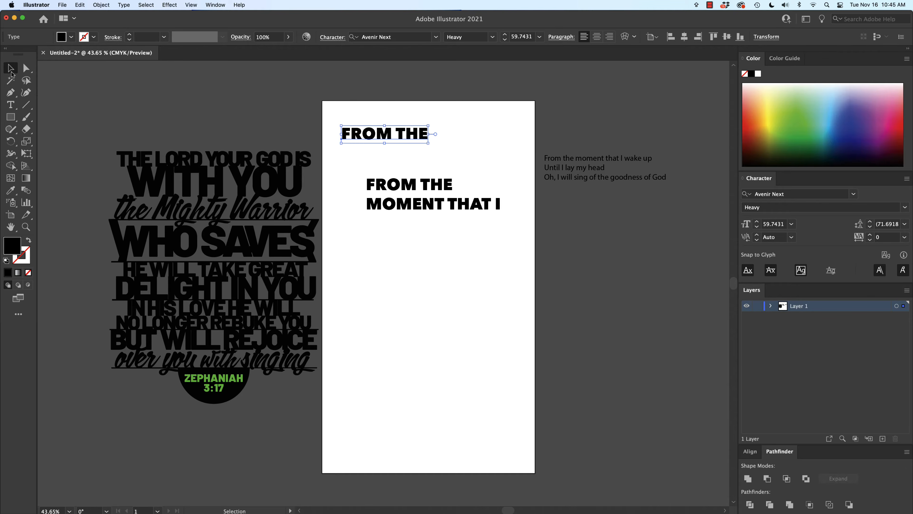
drag(427, 144, 476, 132)
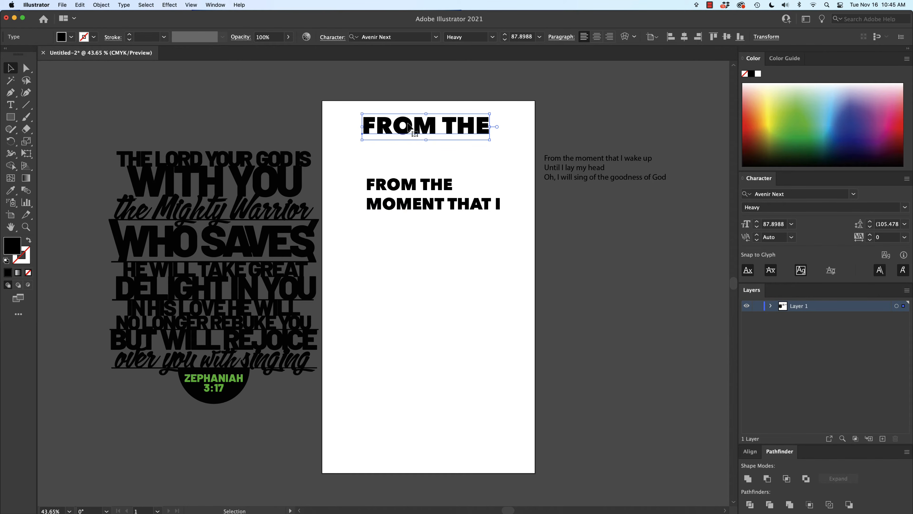
- Reduce the duplicate to "MOMENT THAT I" and fit it closely beneath "FROM THE" at about 82 pt
triple_click(395, 183)
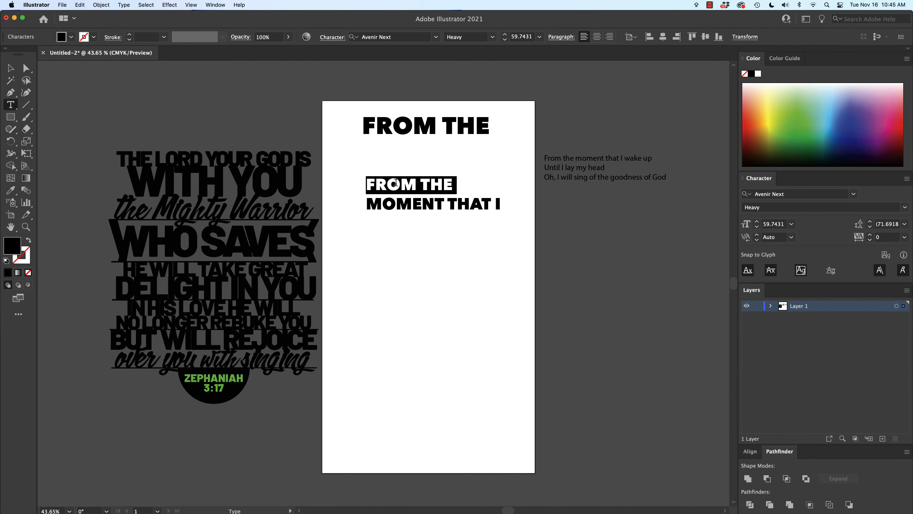
key(BackSpace)
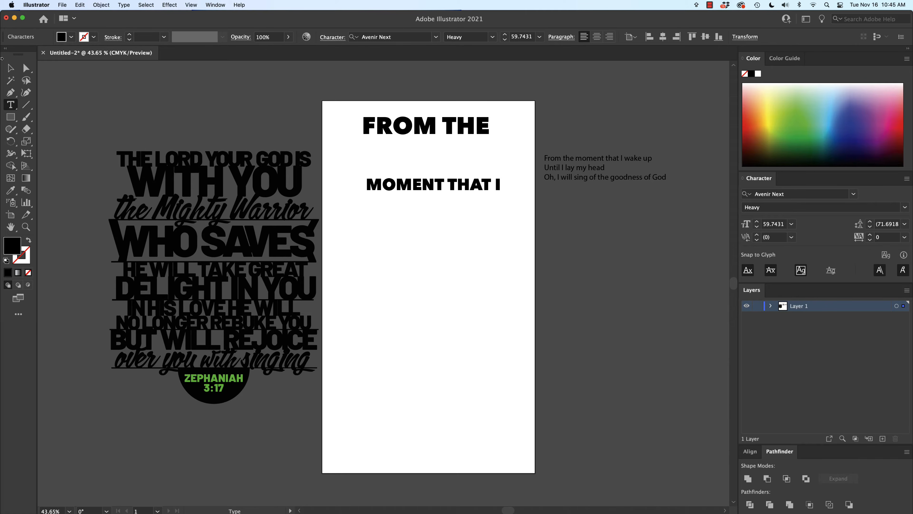
click(9, 68)
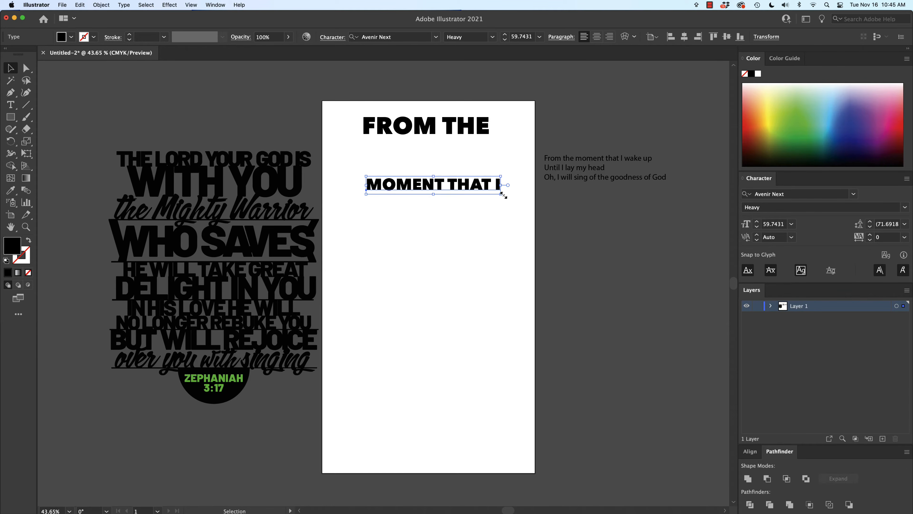
drag(503, 195, 493, 154)
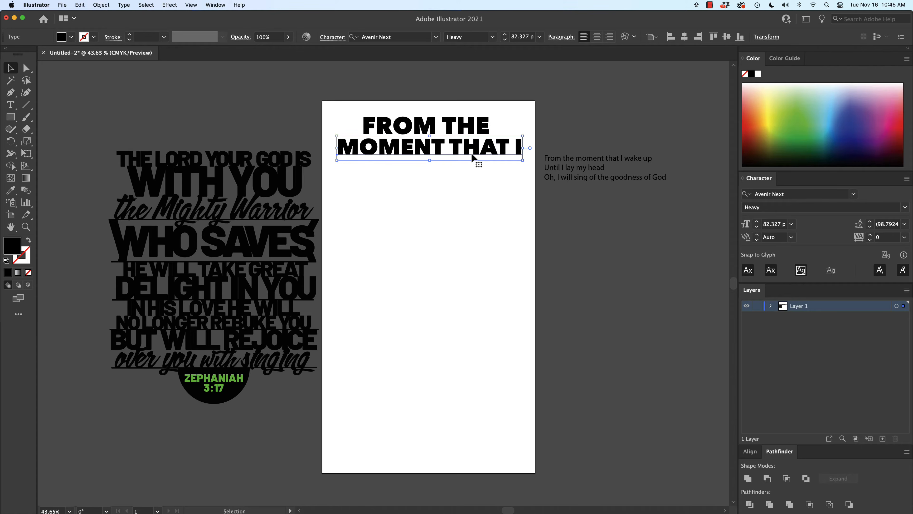
- Place a copy of "MOMENT THAT I" below the original and change its text to "WAKE UP"
key(super+c)
key(super+v)
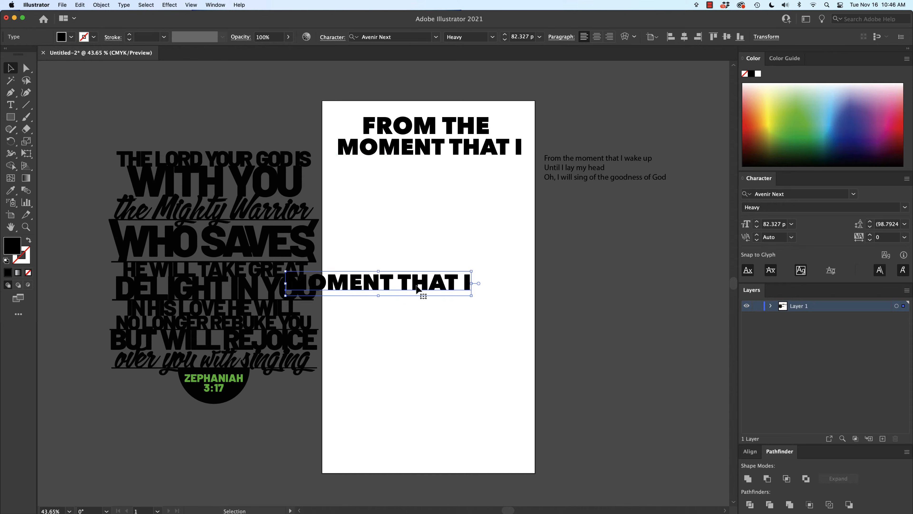
drag(417, 288, 467, 181)
double_click(467, 177)
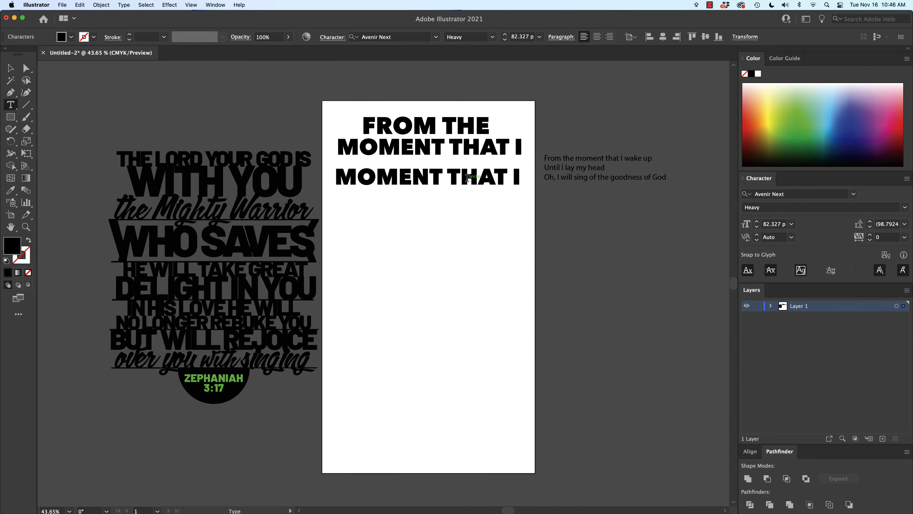
key(super+a)
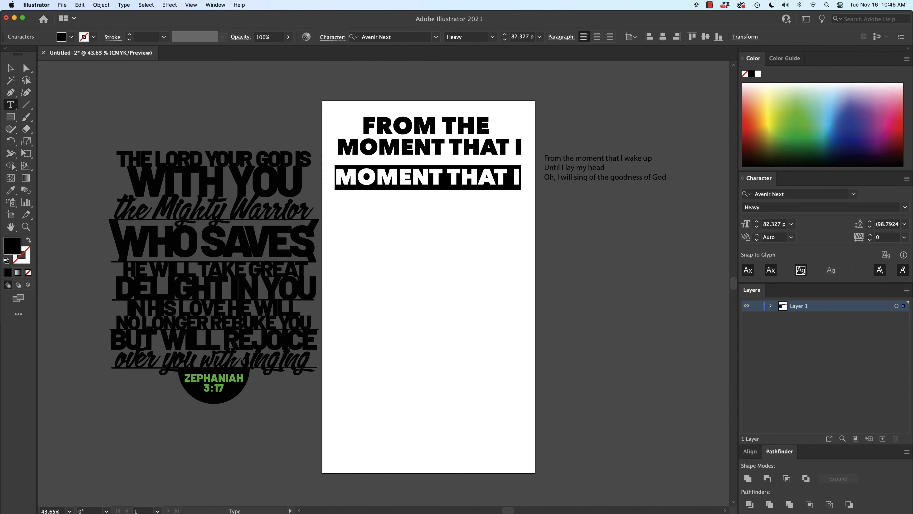
text(WAKE UP)
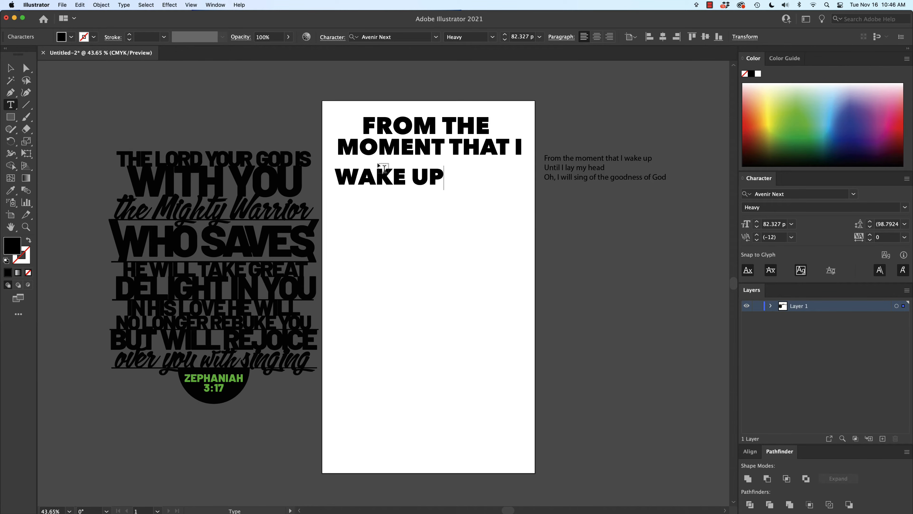
- Enlarge "WAKE UP" to about 121 pt and center it closely beneath "MOMENT THAT I"
click(11, 68)
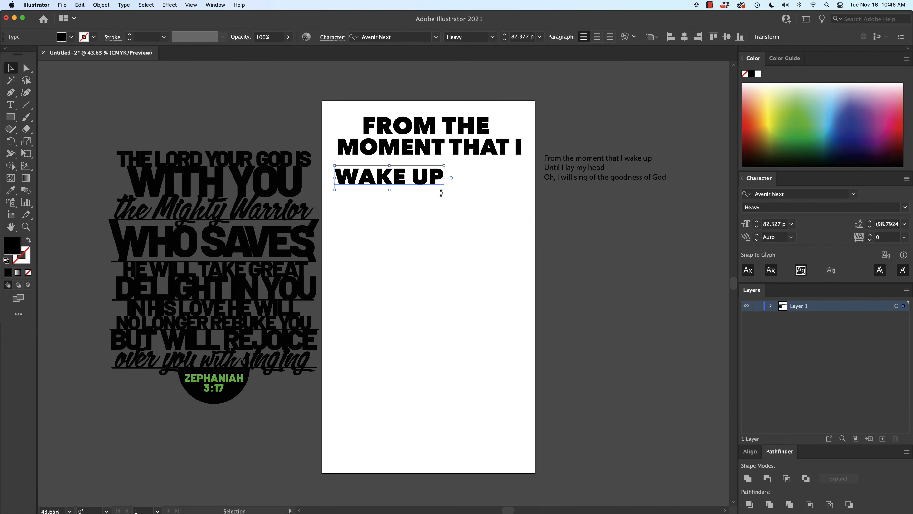
drag(443, 189, 495, 216)
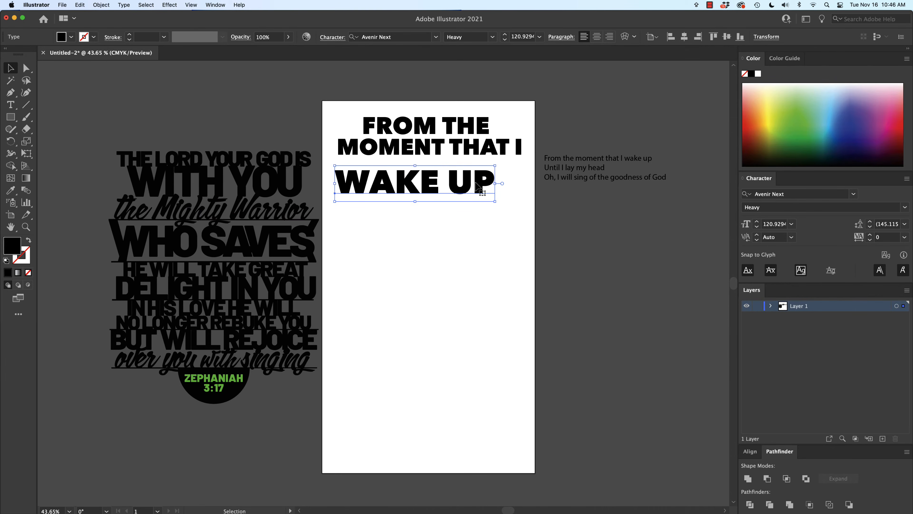
drag(465, 184, 480, 174)
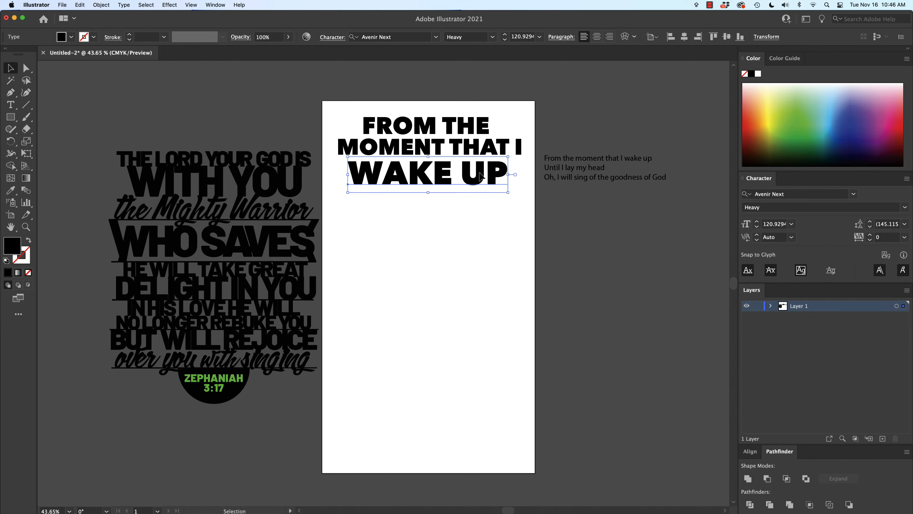
- Place a copy of "MOMENT THAT I" below "WAKE UP" and change its text to "UNTIL I LAY MY HEAD"
click(472, 148)
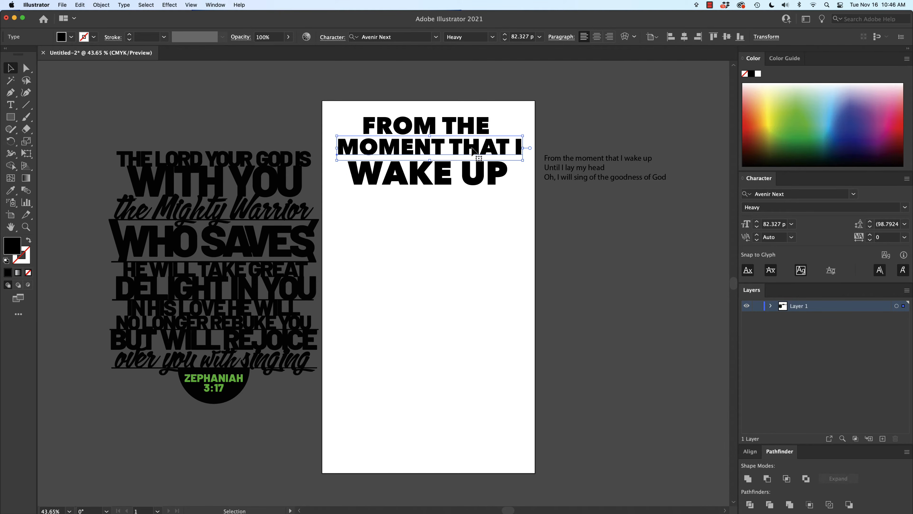
key(super+c)
key(super+v)
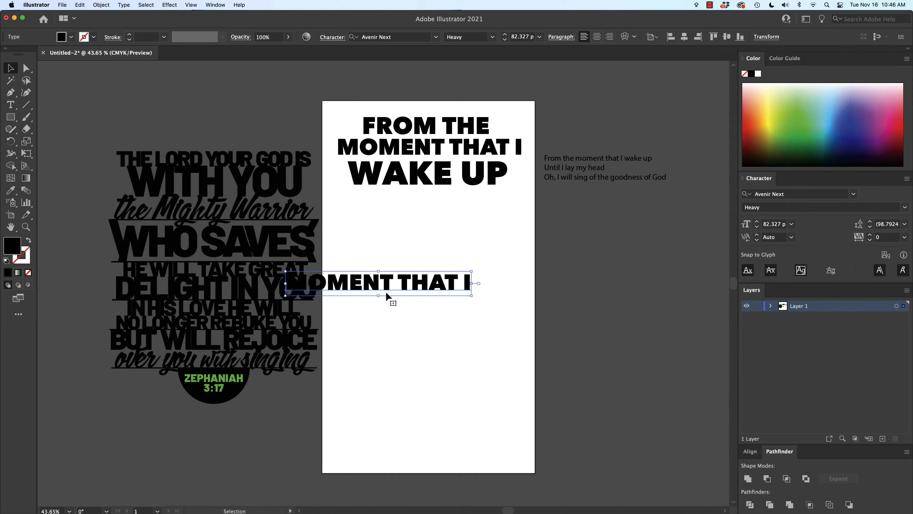
drag(386, 289, 433, 209)
triple_click(432, 209)
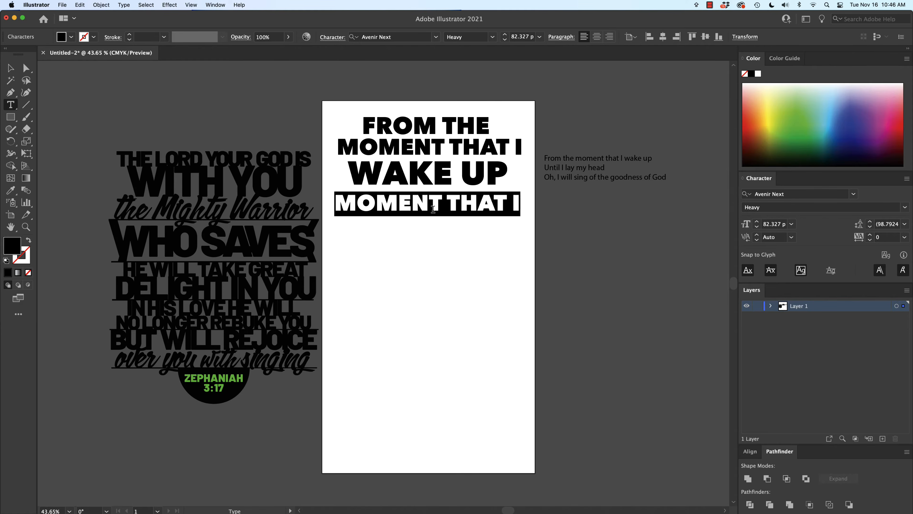
text(UNTIUL)
key(BackSpace)
key(BackSpace)
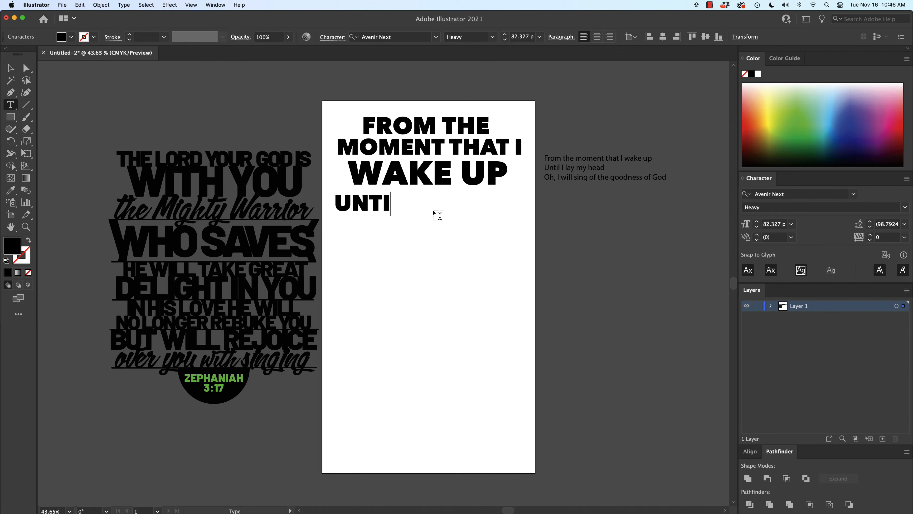
text(L I LAY MY HEAD)
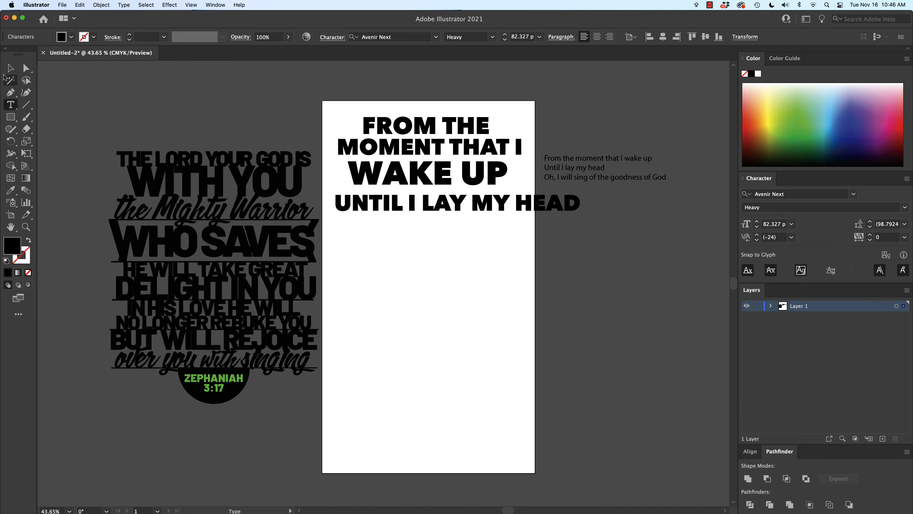
- Shrink "UNTIL I LAY MY HEAD" to roughly the width of the lines above and fit it closely beneath "WAKE UP"
click(10, 68)
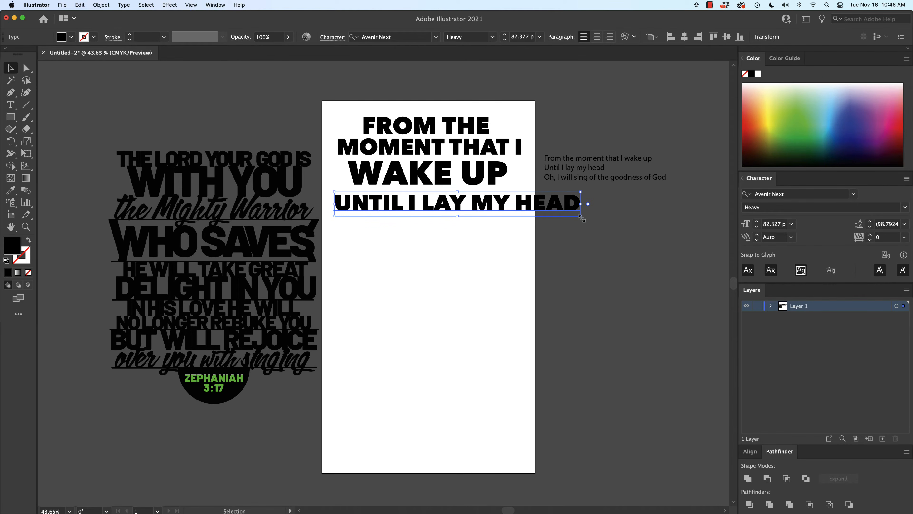
drag(581, 218, 508, 201)
click(496, 218)
- Place another copy of "MOMENT THAT I" beneath "UNTIL I LAY MY HEAD" and change its text to "OH I WILL SING"
key(super+v)
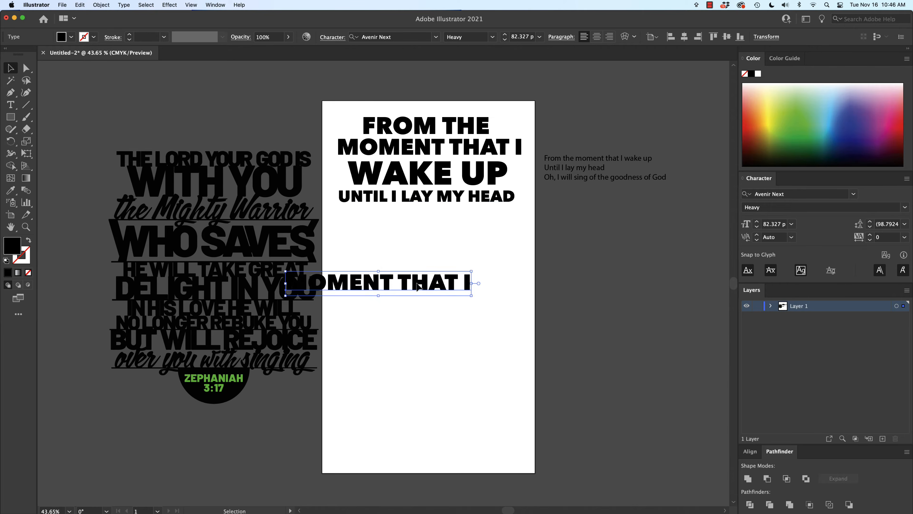
drag(421, 286, 462, 219)
double_click(462, 217)
key(super+a)
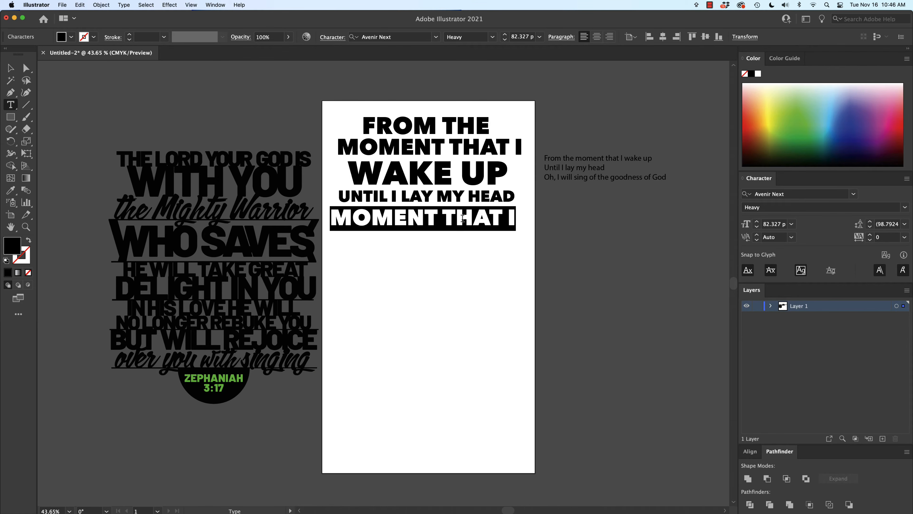
text(OH)
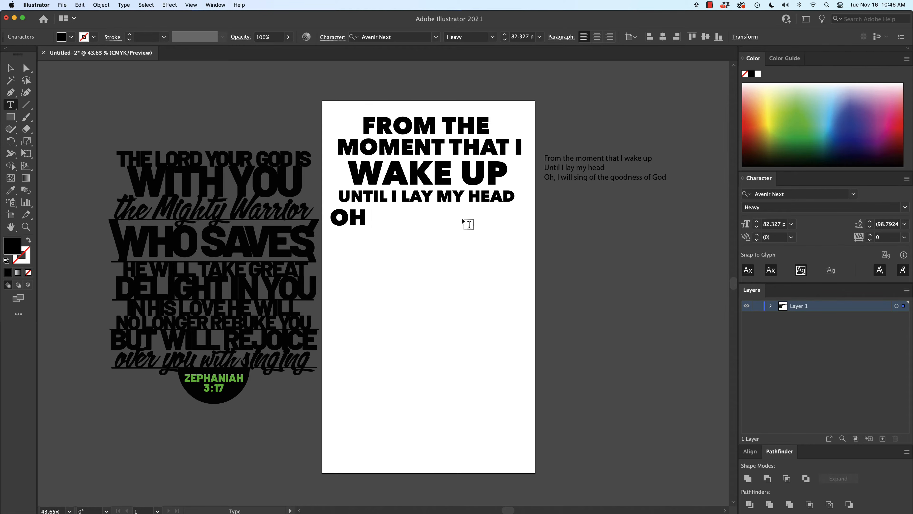
text( I WILL SING)
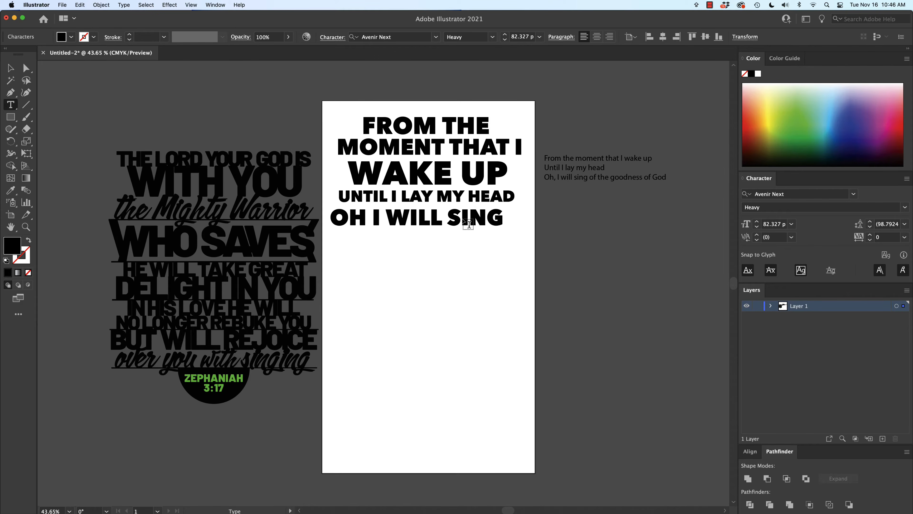
click(11, 68)
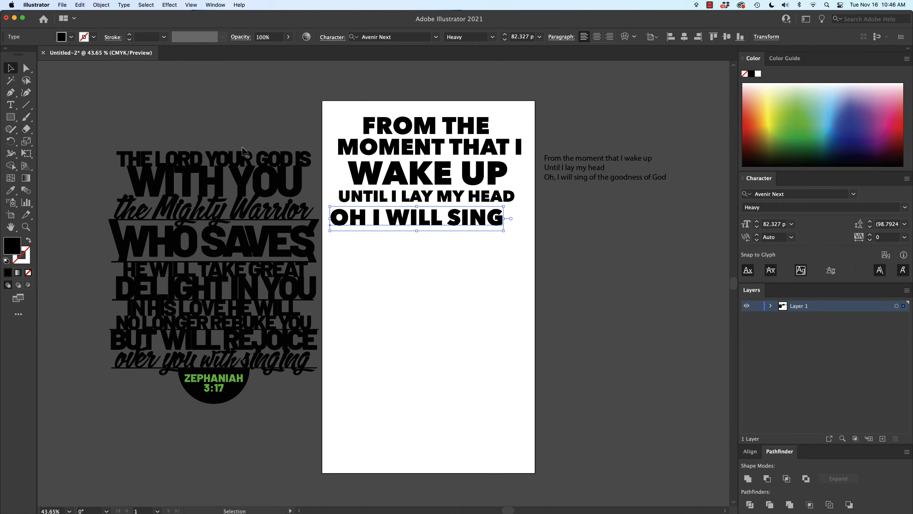
- Place another copy of "MOMENT THAT I" beneath "OH I WILL SING" and change its text to "OF THE GOODNESS"
key(cmd+v)
drag(360, 286, 400, 250)
triple_click(401, 248)
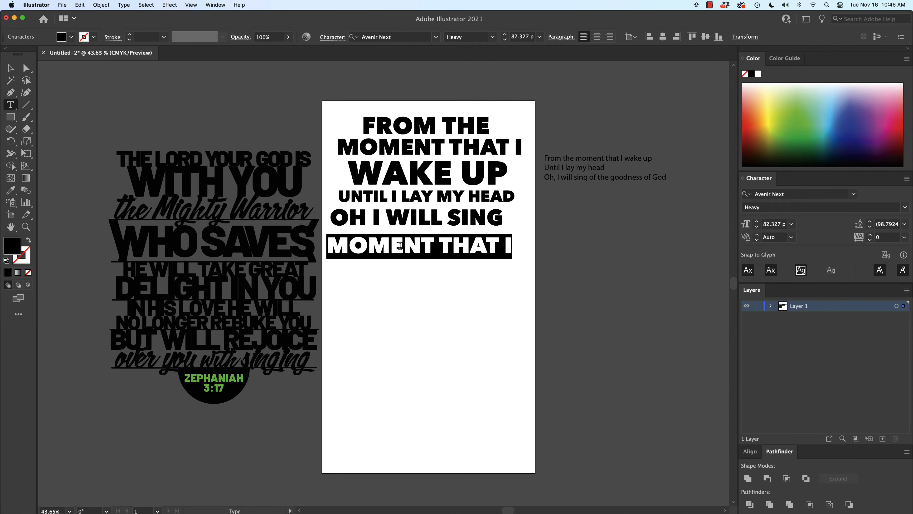
text(IF TGE)
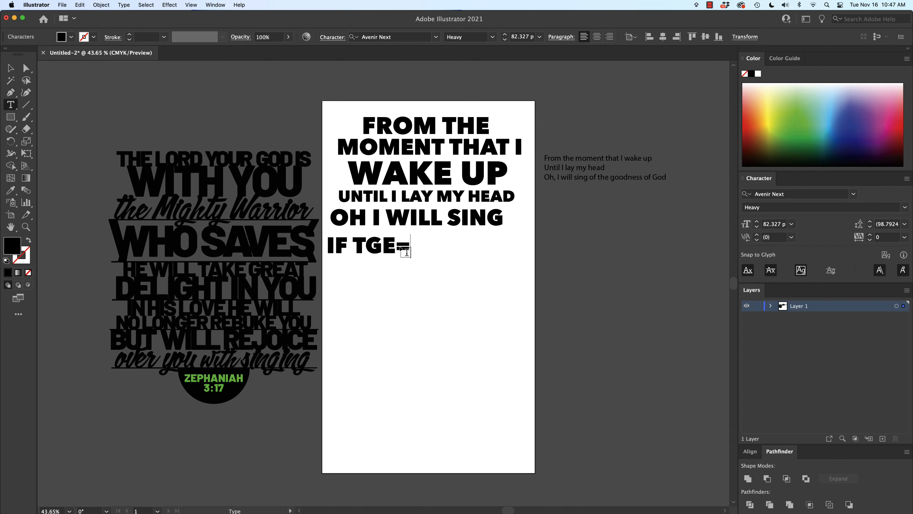
key(BackSpace)
key(BackSpace)
key(BackSpace)
key(BackSpace)
key(BackSpace)
key(BackSpace)
text(OF)
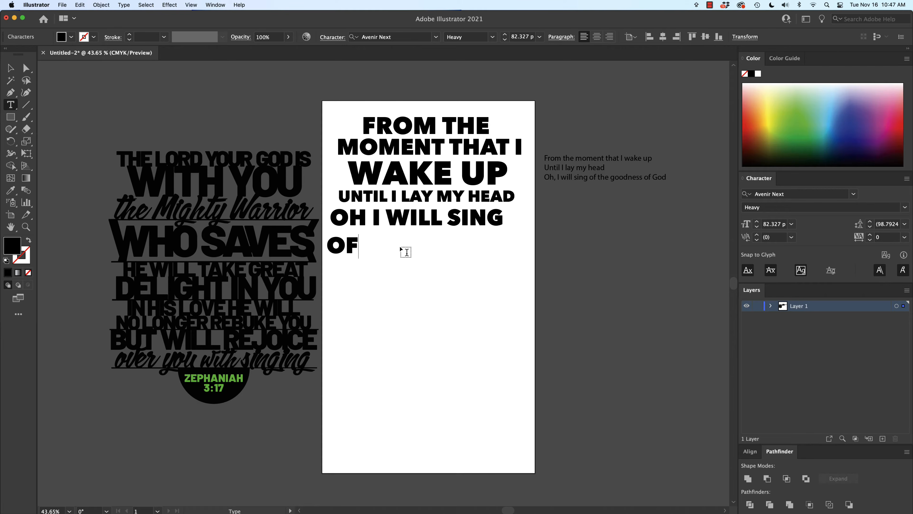
text( THE GOODNESS)
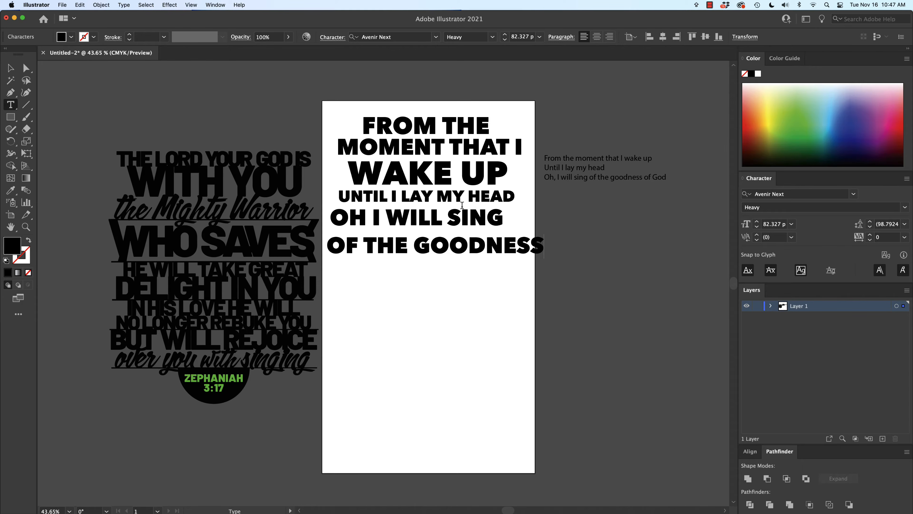
- Move the word "OF" to the end of "OH I WILL SING" and fit "THE GOODNESS" closely beneath that line
click(498, 217)
text(OF)
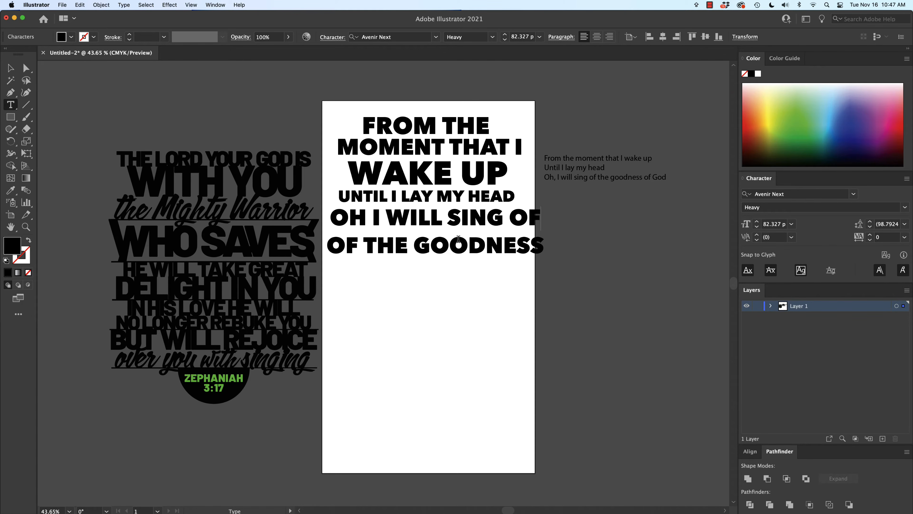
drag(363, 243, 344, 244)
key(BackSpace)
key(BackSpace)
key(Escape)
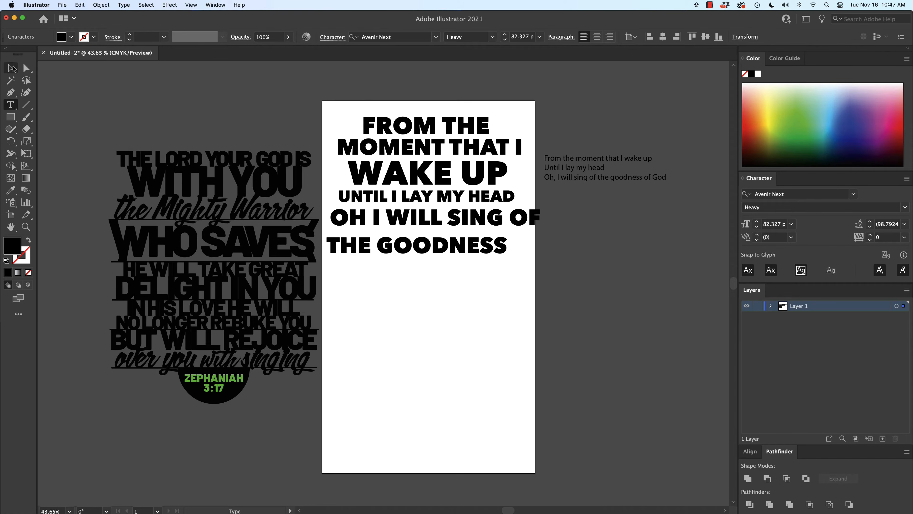
drag(427, 257, 443, 246)
- Paste another copy of "MOMENT THAT I" below "THE GOODNESS" and change its text to "OF GOD"
key(super+v)
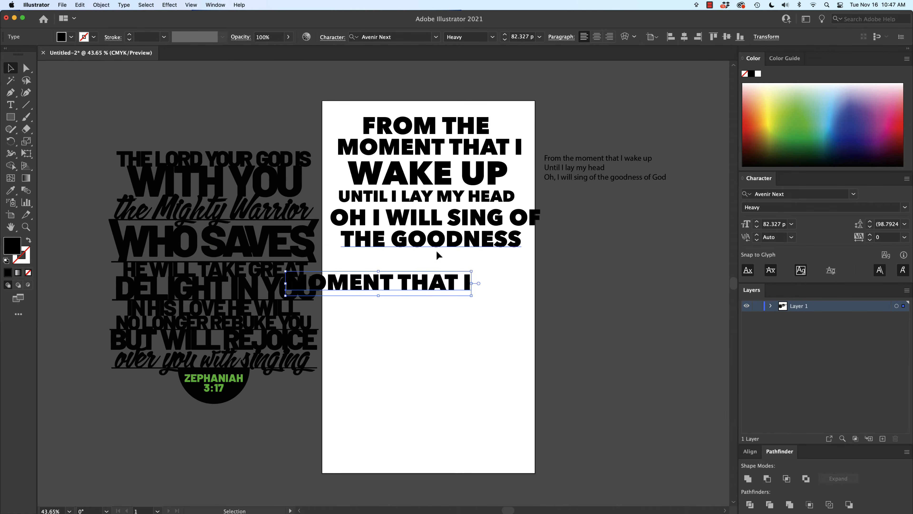
triple_click(417, 284)
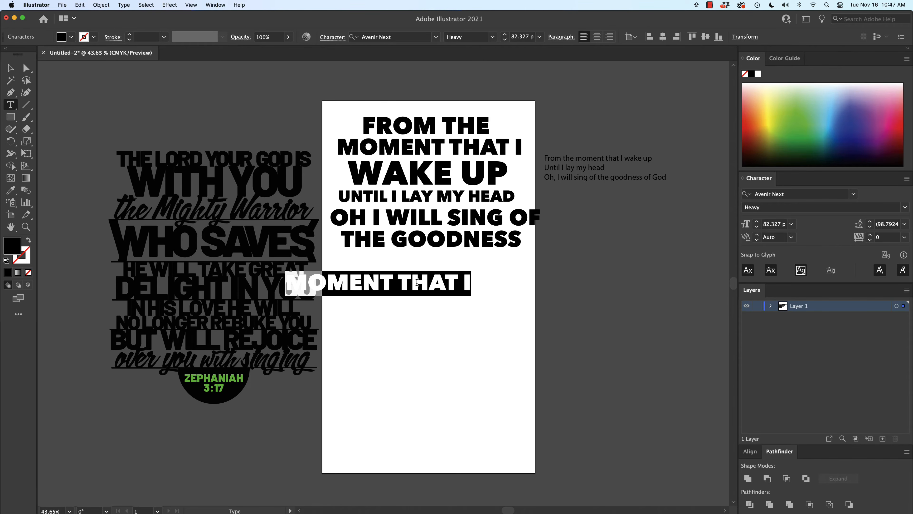
key(BackSpace)
text(GOD)
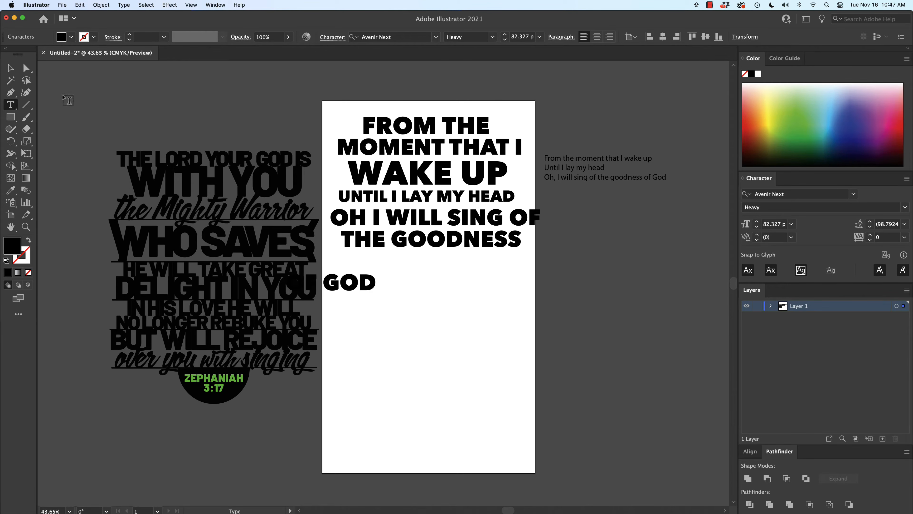
click(11, 67)
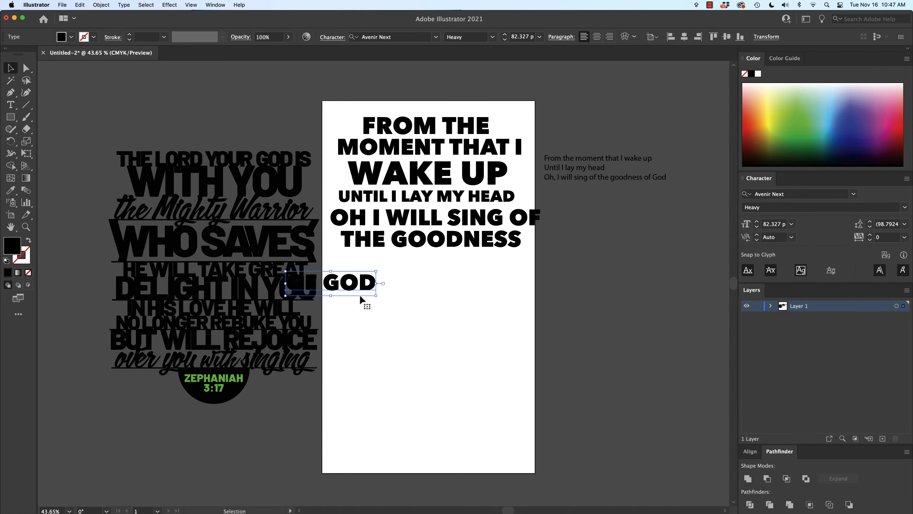
- Center "OF GOD" closely beneath "THE GOODNESS" and center "OH I WILL SING OF" across the artboard width
drag(361, 298, 464, 270)
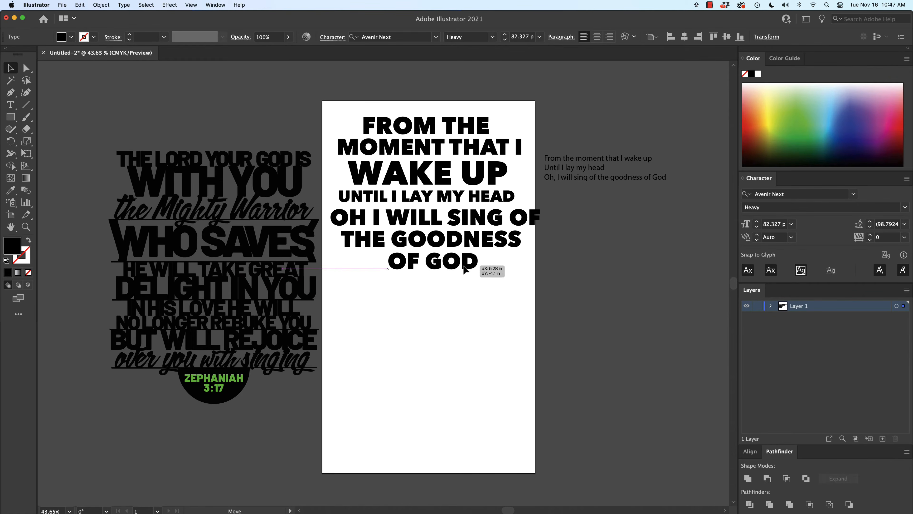
click(459, 280)
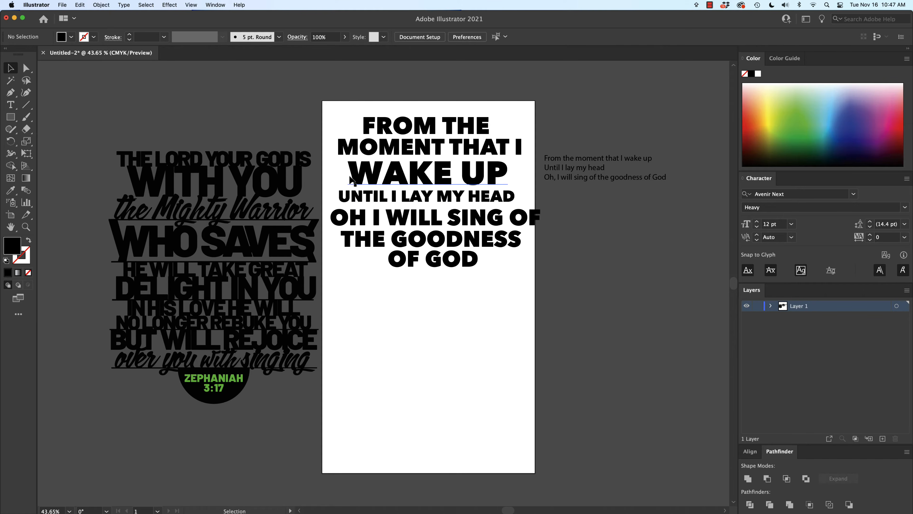
drag(358, 219, 352, 218)
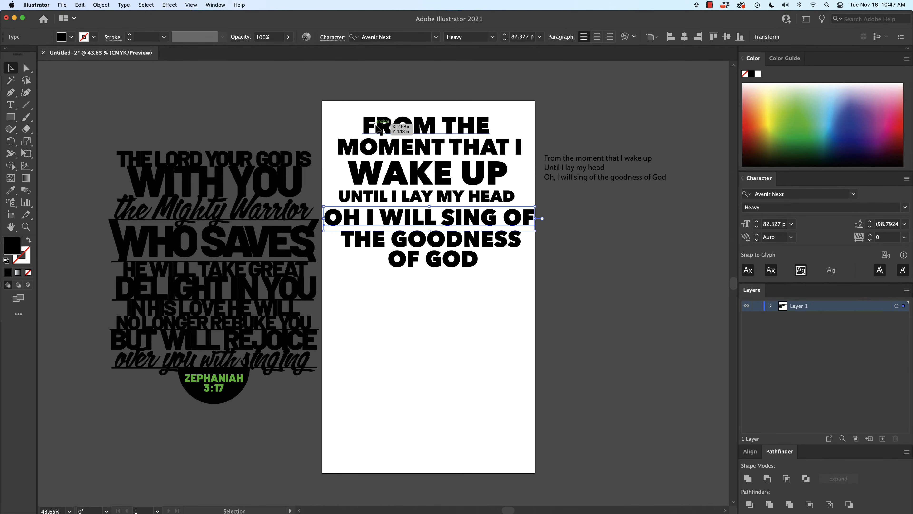
- Select the "FROM THE" line and display the paragraph settings alongside the character settings
scroll(377, 126, up, 5)
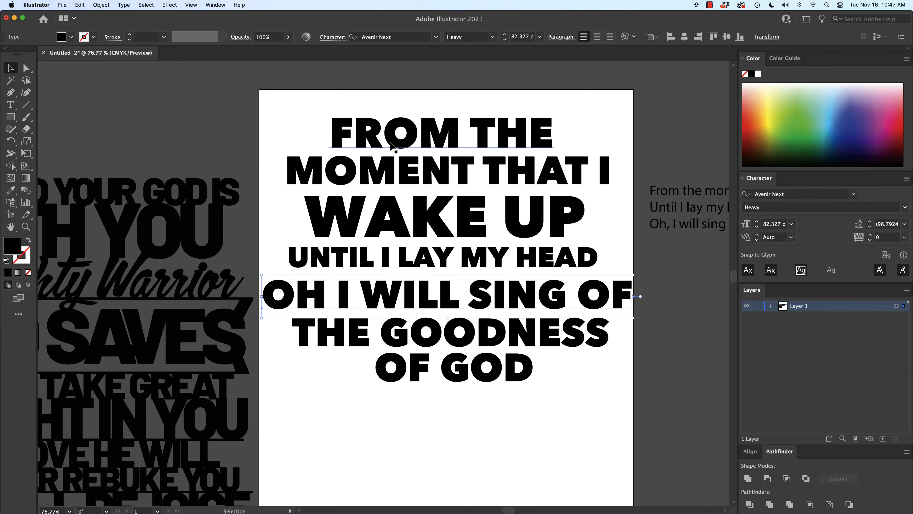
click(391, 144)
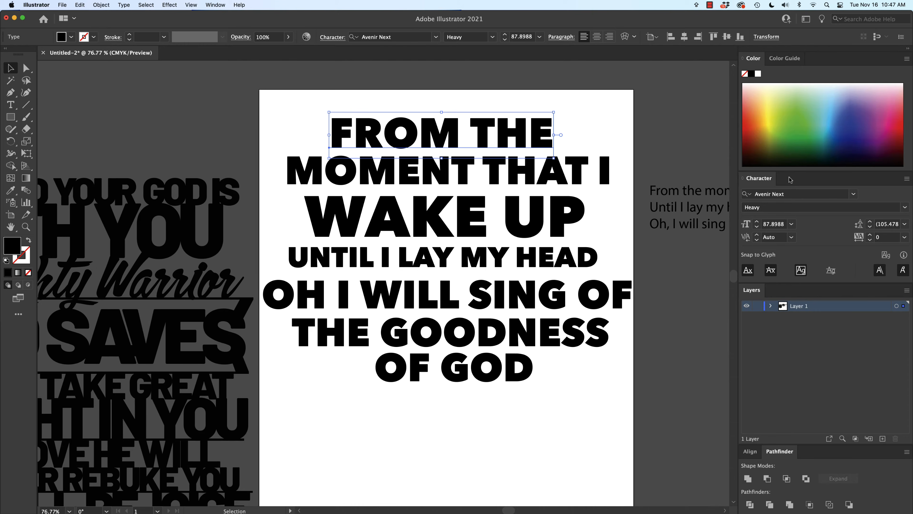
click(217, 5)
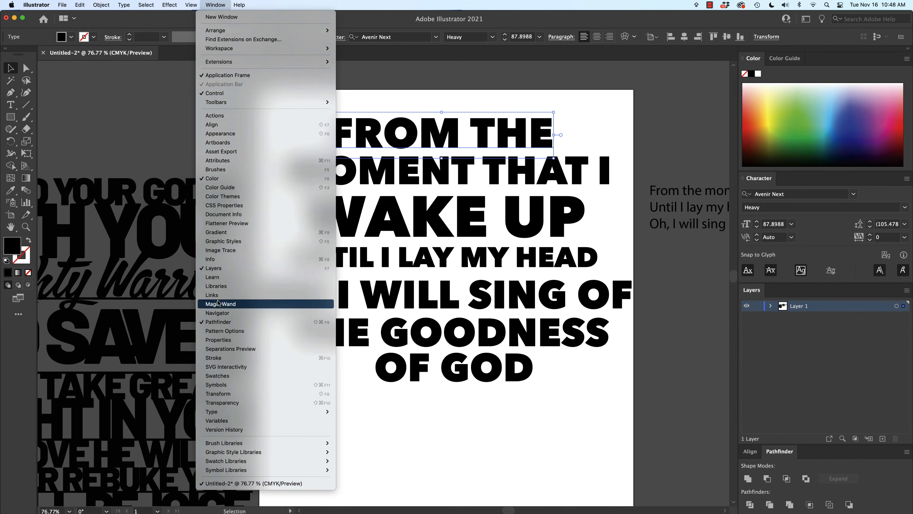
mouse_move(228, 412)
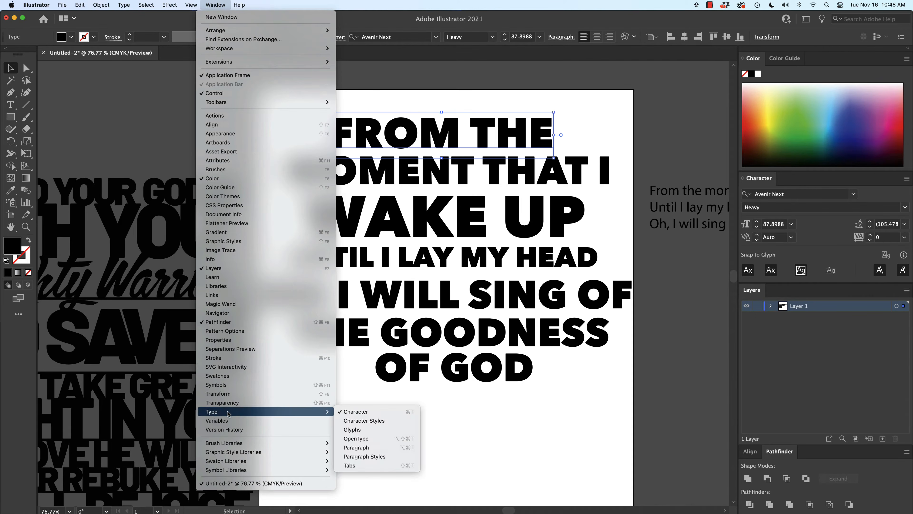
click(374, 448)
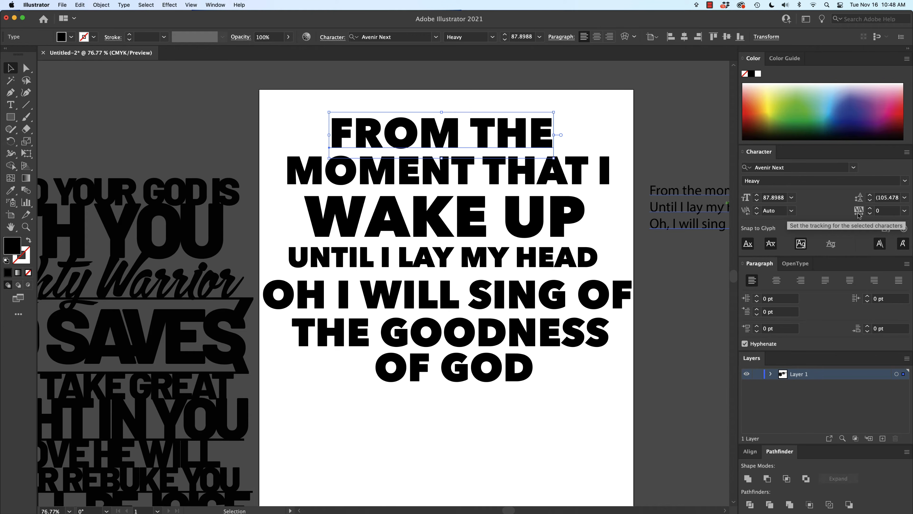
- Tighten the tracking of "FROM THE" to -72
click(870, 214)
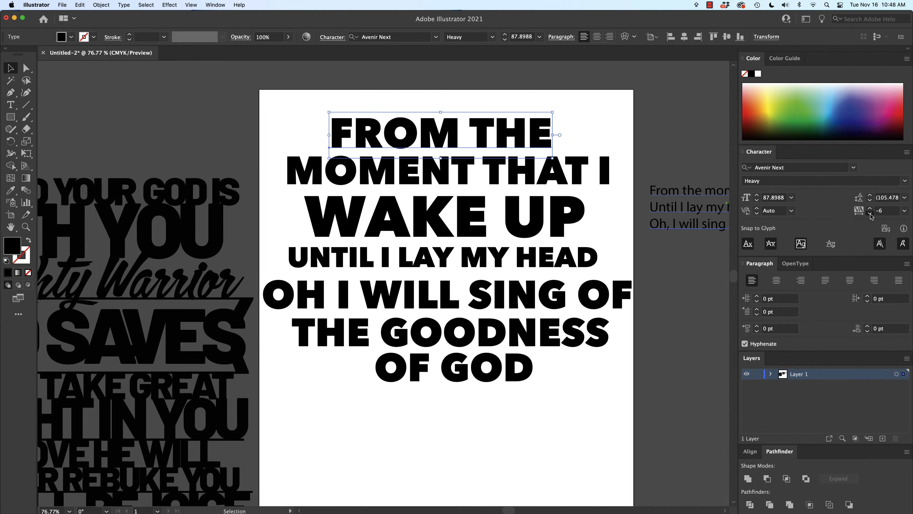
click(870, 215)
click(871, 215)
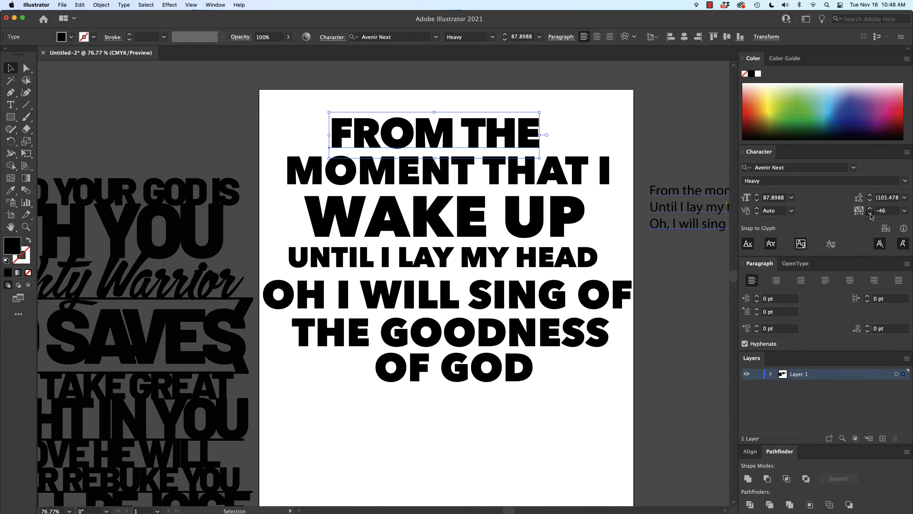
click(870, 215)
click(871, 214)
click(871, 215)
click(870, 215)
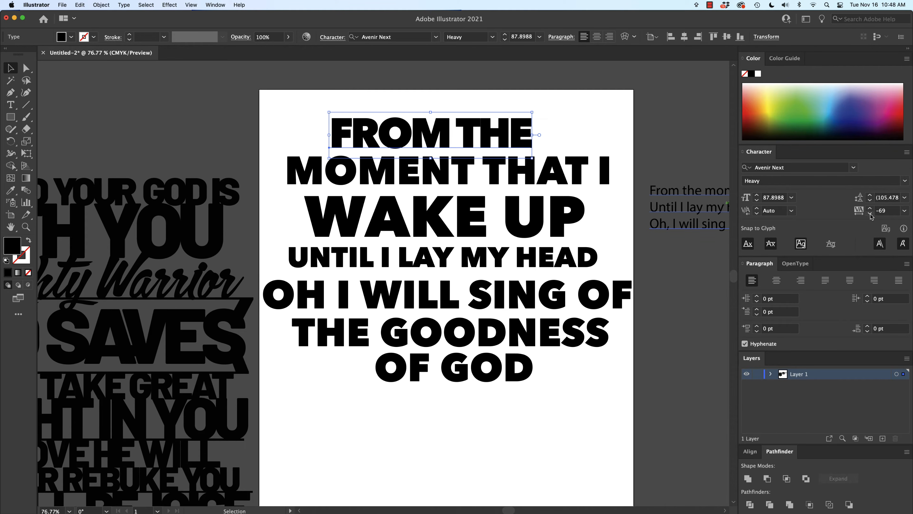
click(871, 215)
click(870, 215)
click(870, 215)
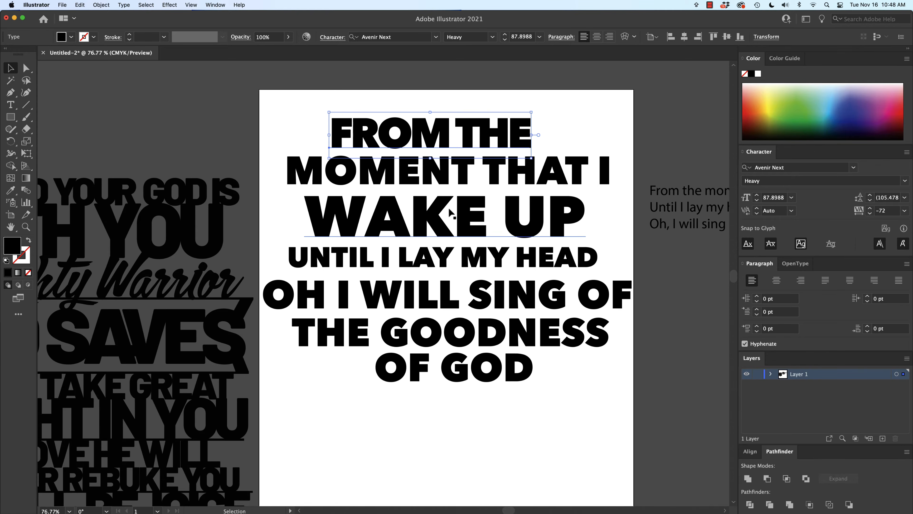
- Tighten the tracking of "FROM THE" further to -106 so its letters begin to touch
key(super+equal)
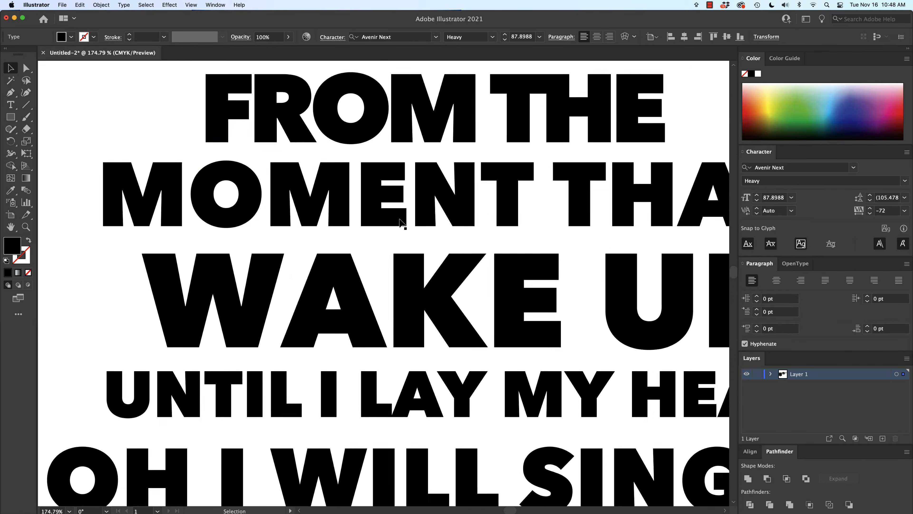
scroll(401, 223, up, 4)
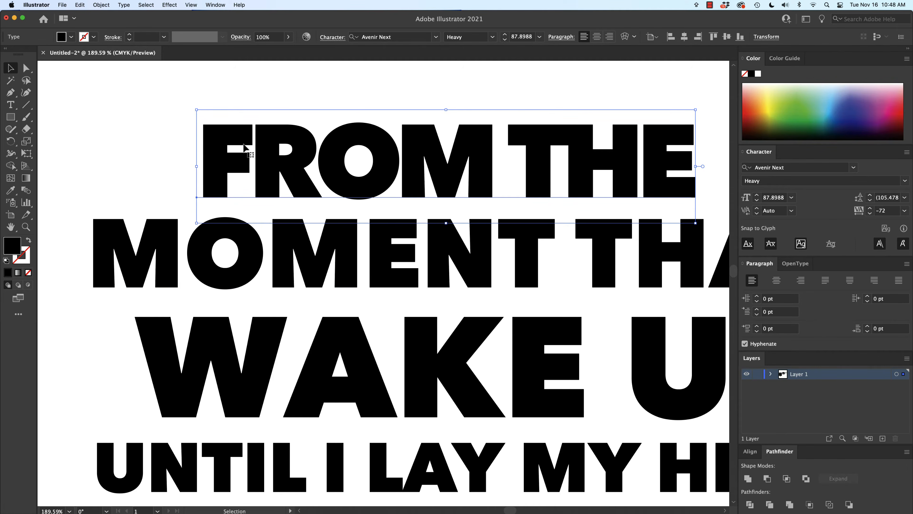
scroll(244, 146, up, 2)
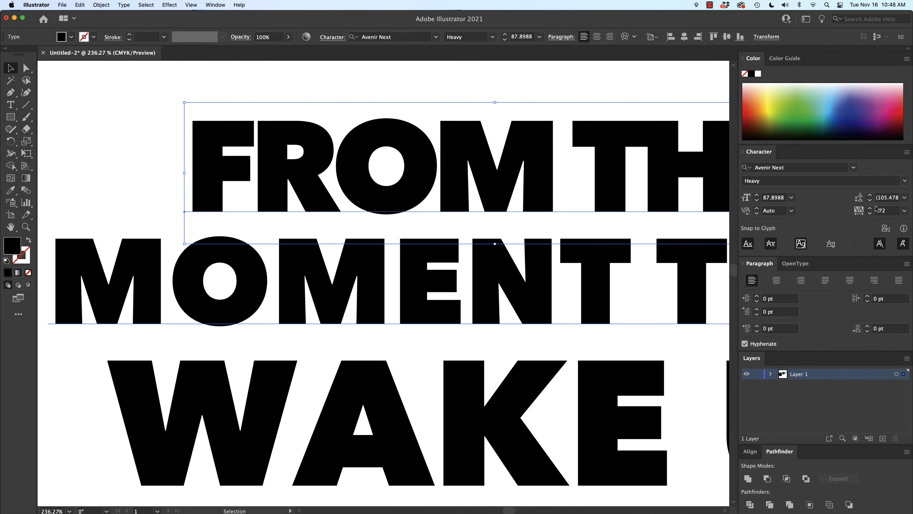
click(870, 214)
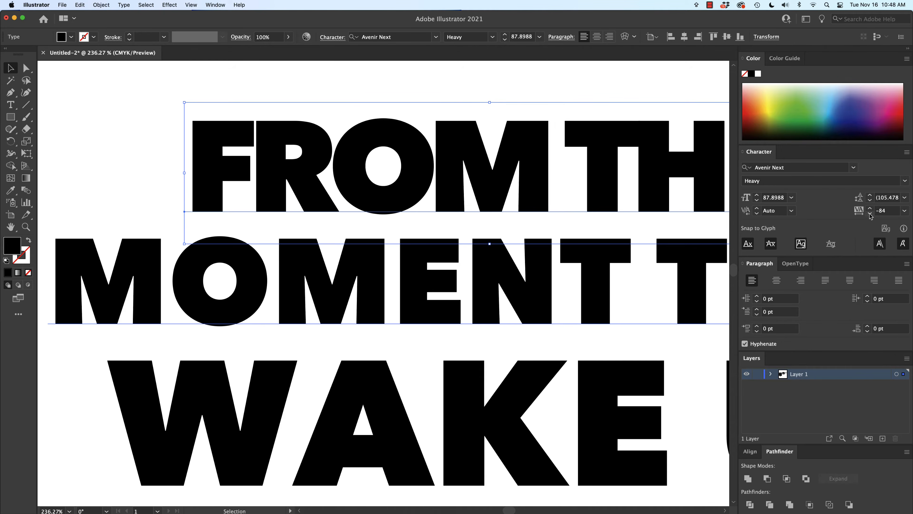
click(870, 214)
click(870, 214)
click(870, 215)
click(870, 214)
click(870, 214)
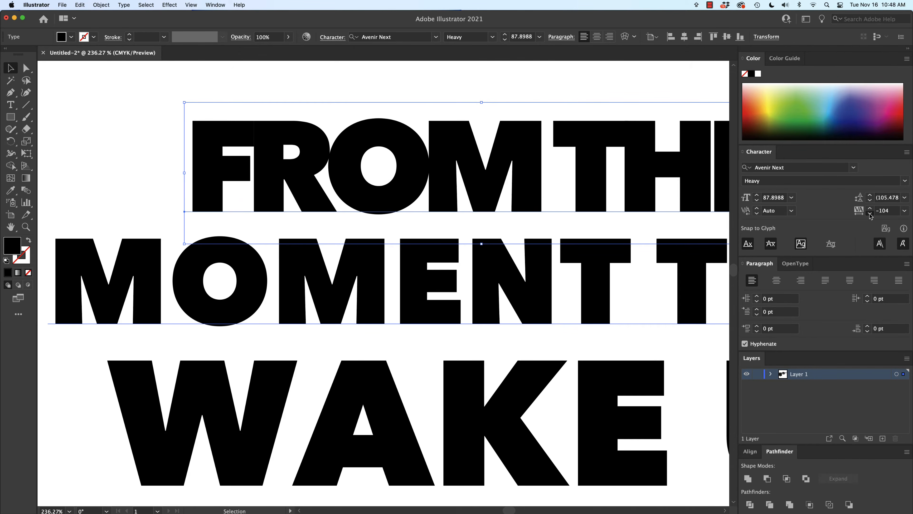
click(870, 214)
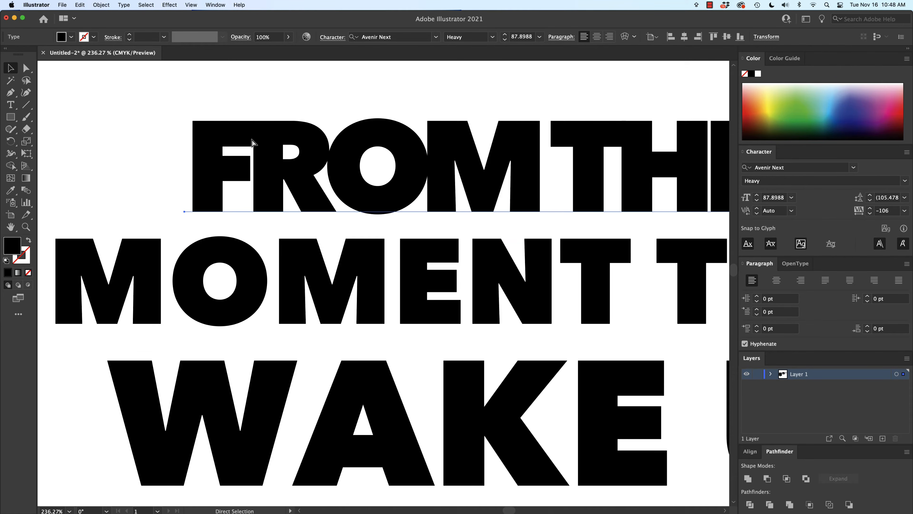
- Deselect the text and switch between outline and preview views to examine how the letters of "FROM THE" overlap
key(super+y)
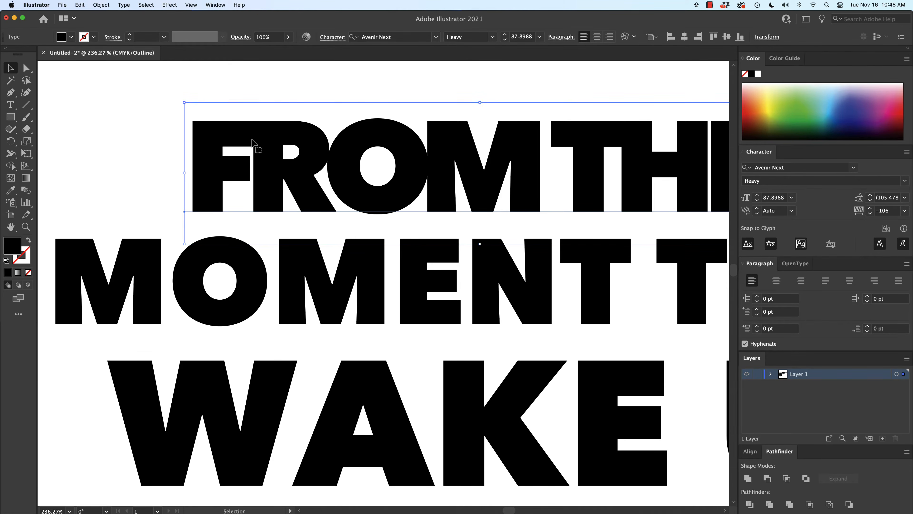
click(142, 121)
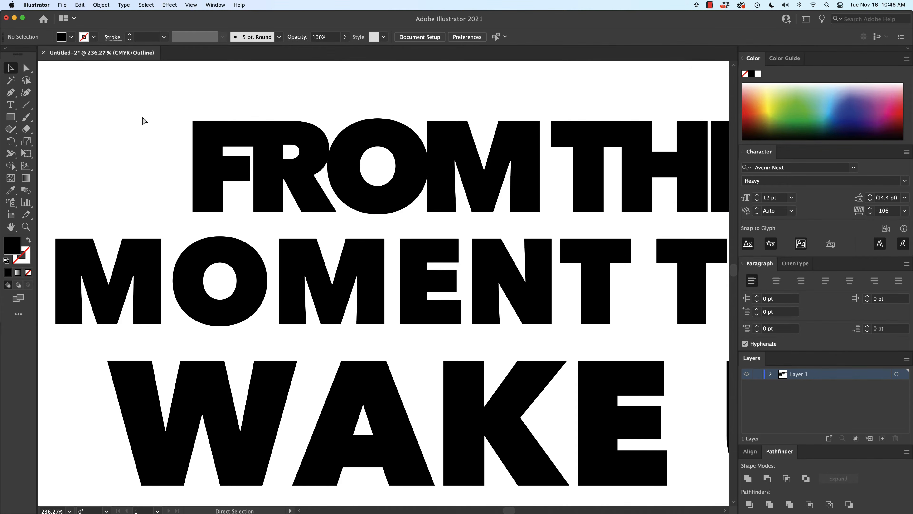
key(super+y)
scroll(165, 150, down, 3)
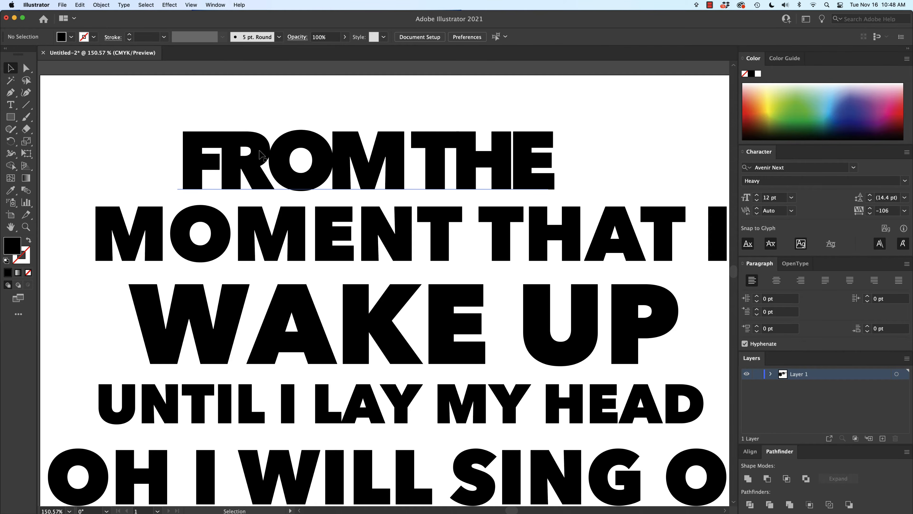
key(super+y)
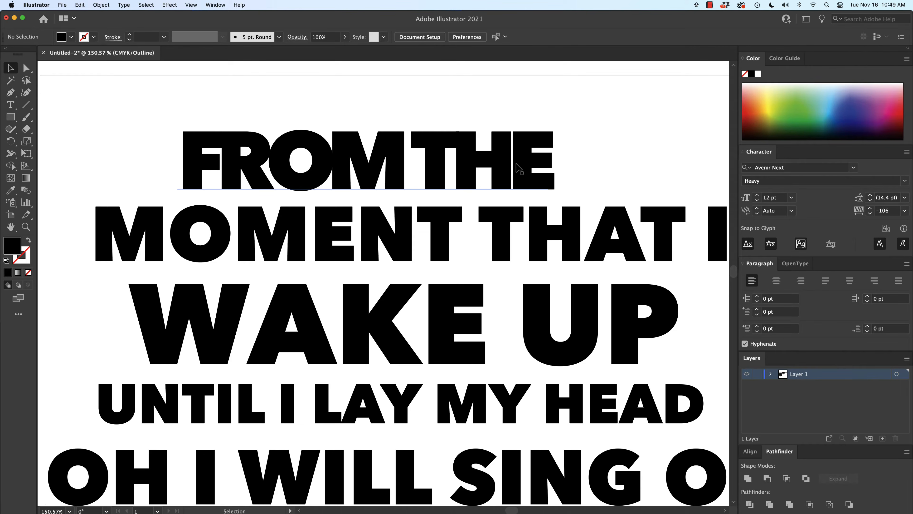
- Reduce the tracking of "FROM THE" to -131 so the remaining gaps between its letters close
click(508, 166)
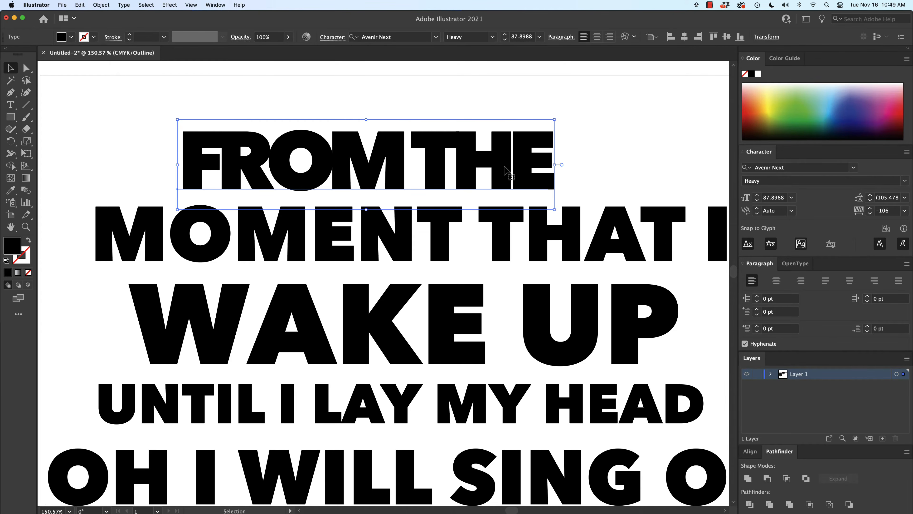
click(870, 213)
click(870, 213)
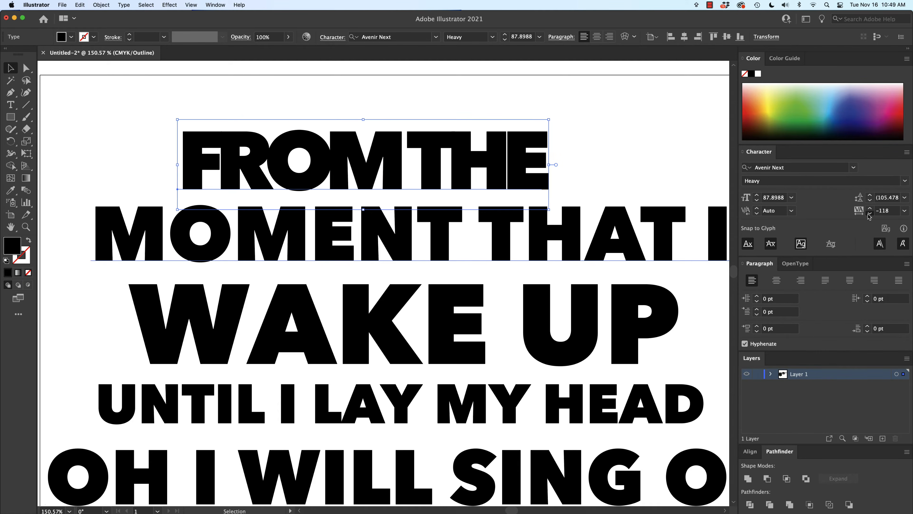
click(869, 213)
click(870, 213)
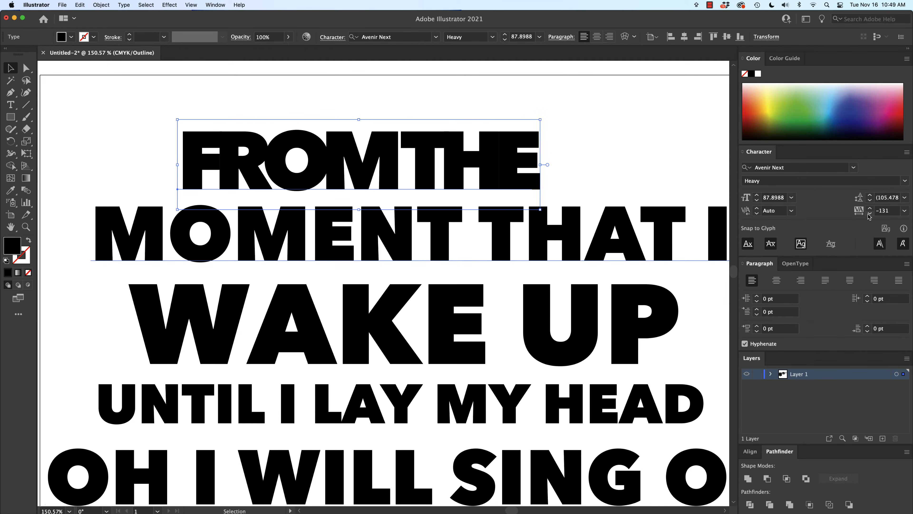
- Try a tighter tracking of -133 on "FROM THE" and undo the recent tracking reductions back to -112
click(869, 213)
click(870, 213)
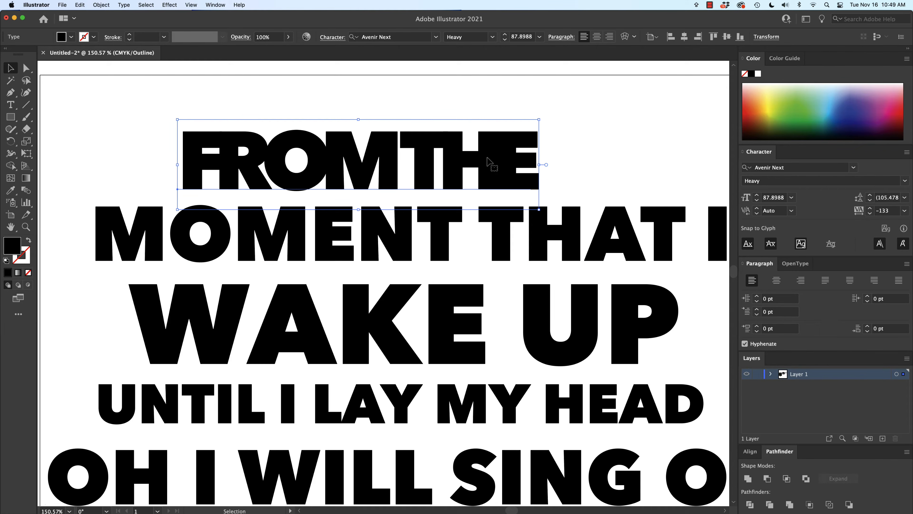
key(super+z)
key(super+z)
key(super+z)
key(super+z)
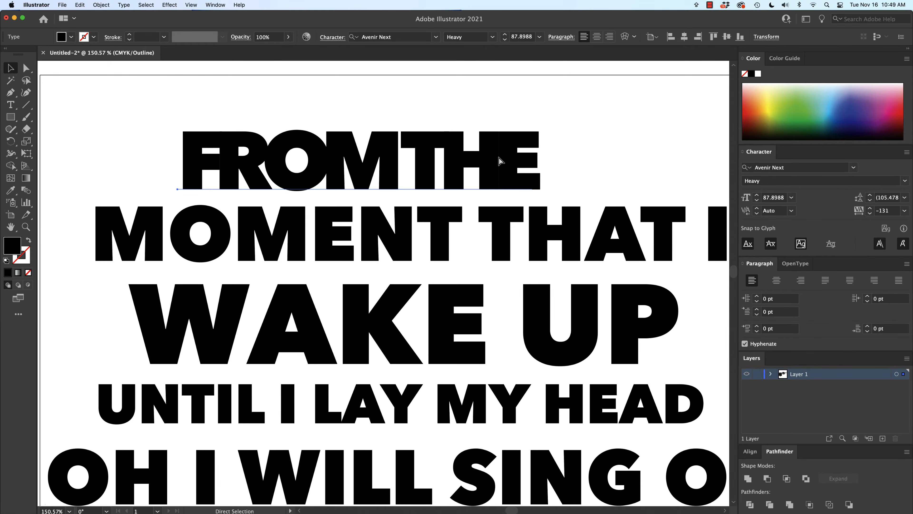
key(super+z)
key(super+z)
key(super+z)
key(super+z)
key(super+z)
key(super+z)
key(super+z)
key(super+z)
key(super+z)
key(super+z)
key(super+z)
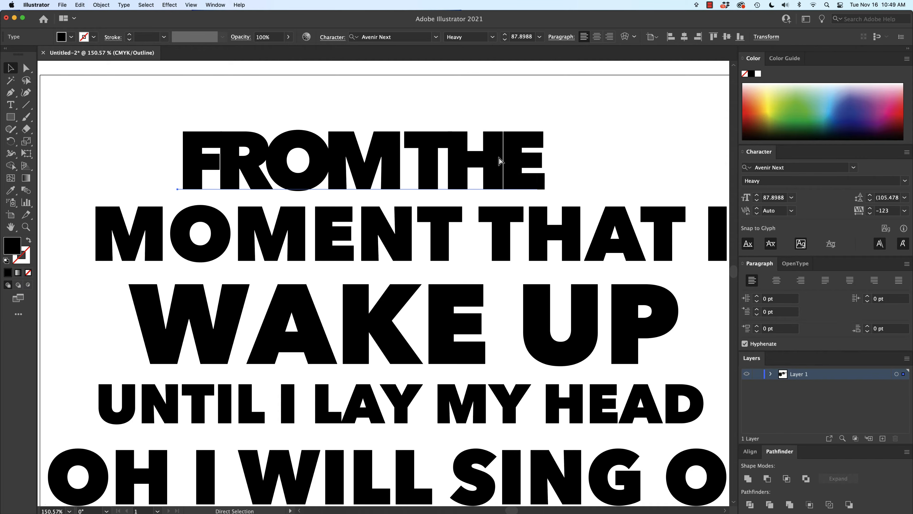
key(super+z)
key(super+z)
key(super+z)
key(super+z)
key(super+z)
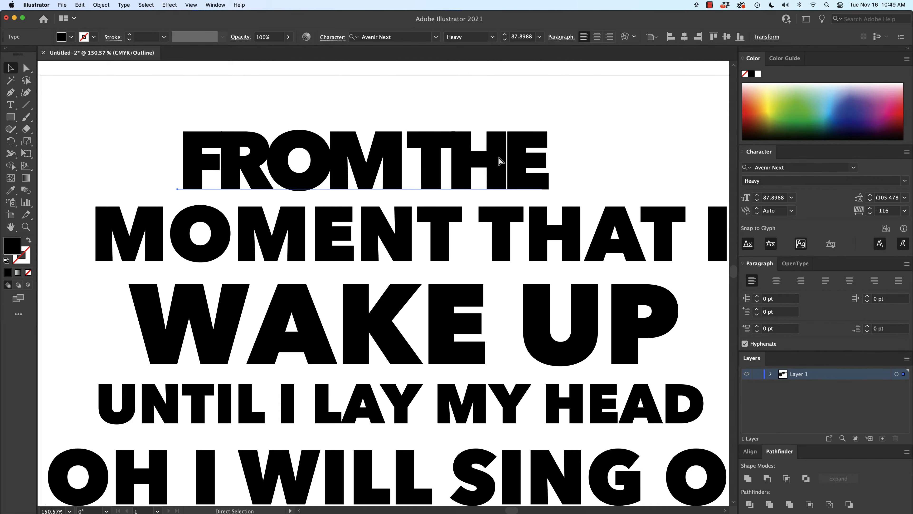
key(super+z)
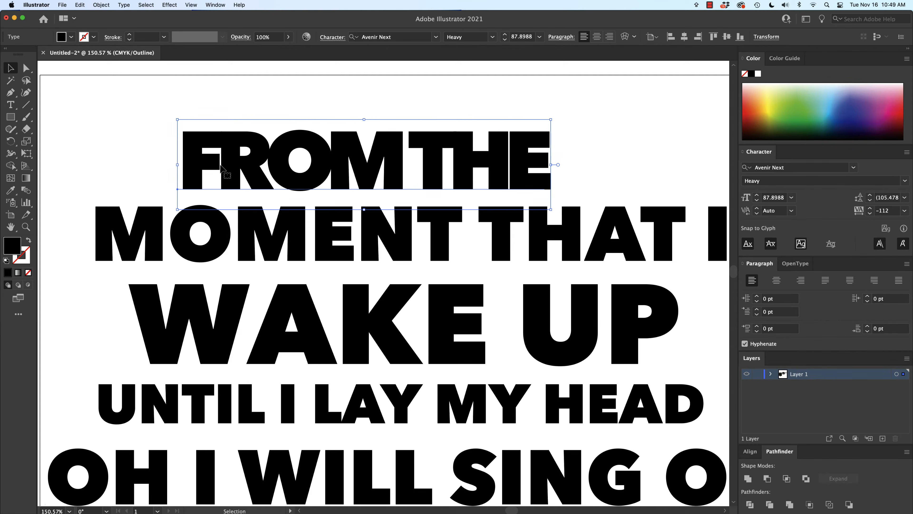
- Draw a black rectangle about 0.41 by 0.24 in bridging the H and E of "THE" along the H's crossbar, and return to preview view
scroll(525, 156, up, 3)
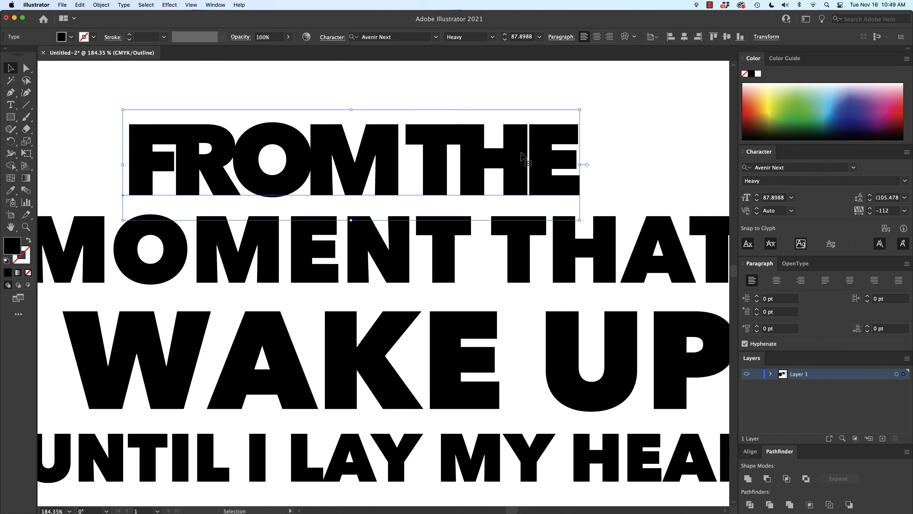
click(11, 117)
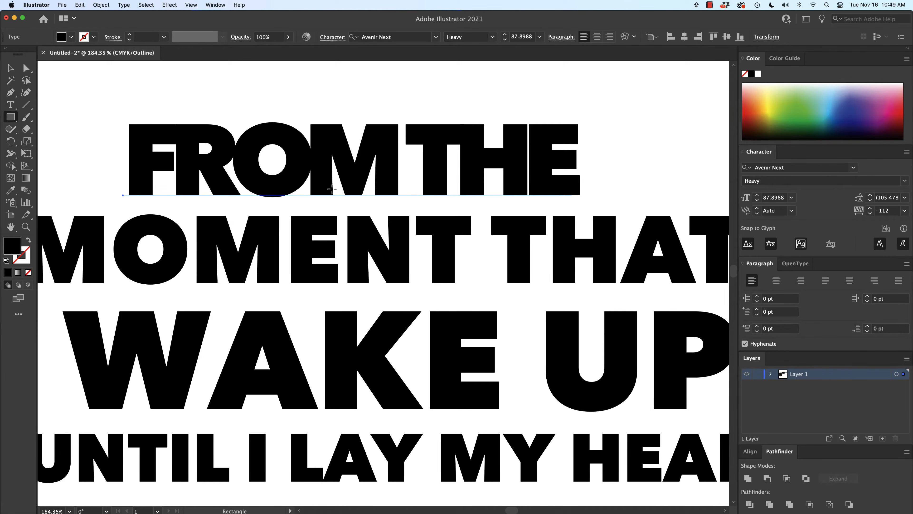
alt+scroll(504, 150, up, 5)
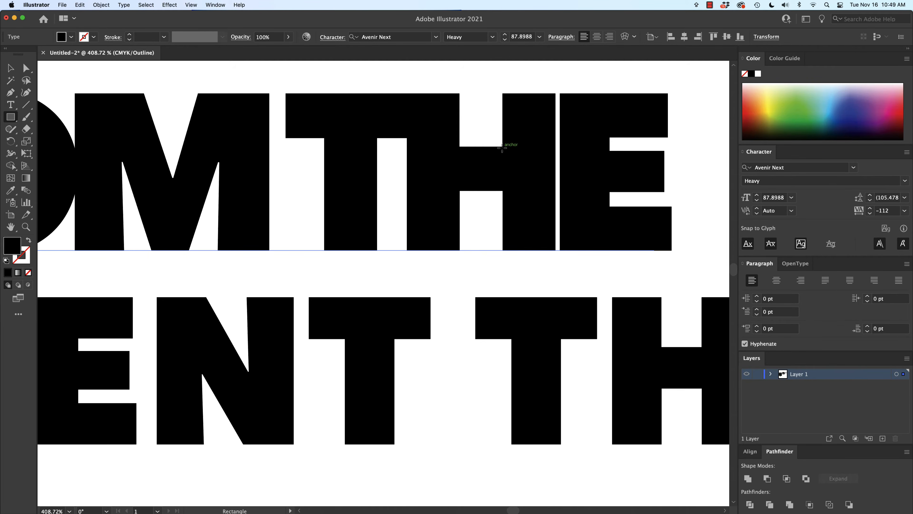
drag(502, 147, 576, 190)
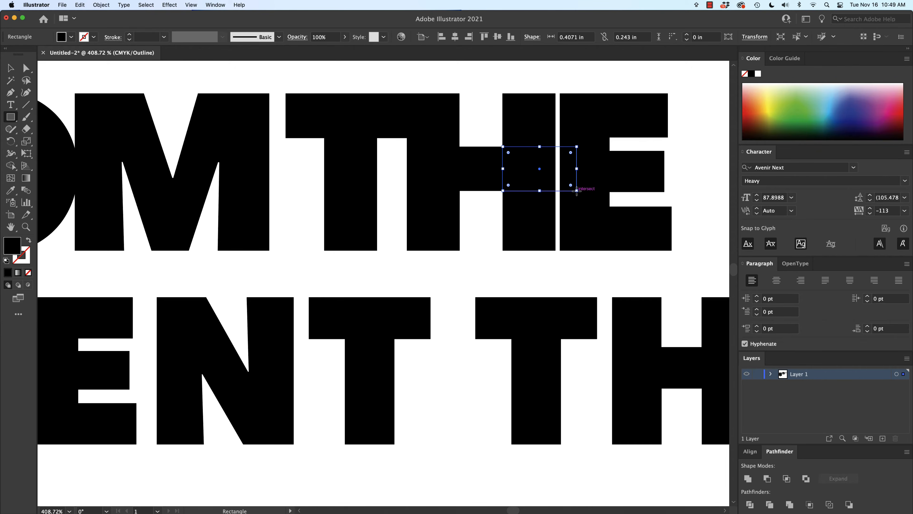
click(11, 67)
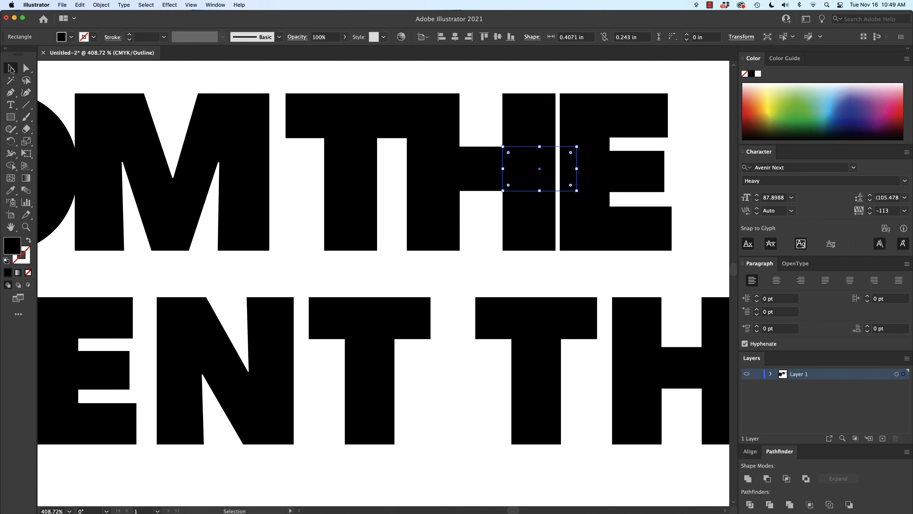
key(super+y)
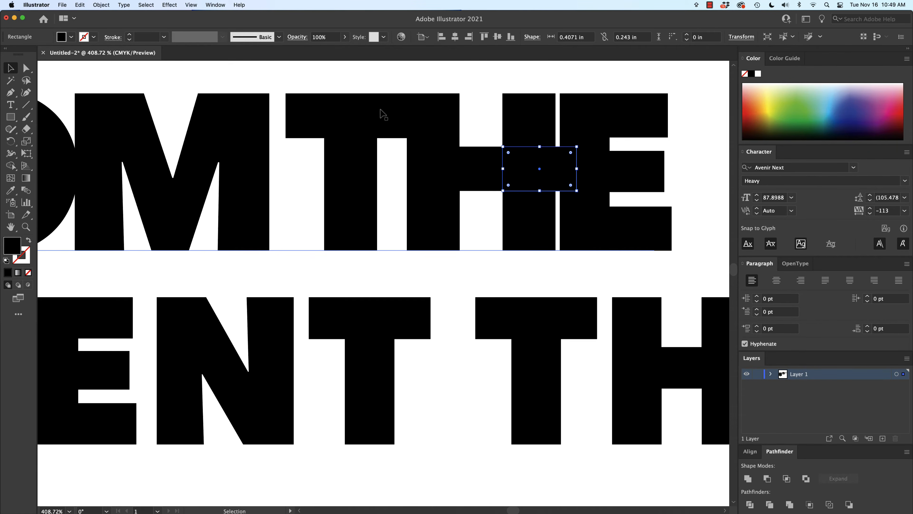
- Convert the "FROM THE" text to outlines and unite its overlapping letters
click(483, 105)
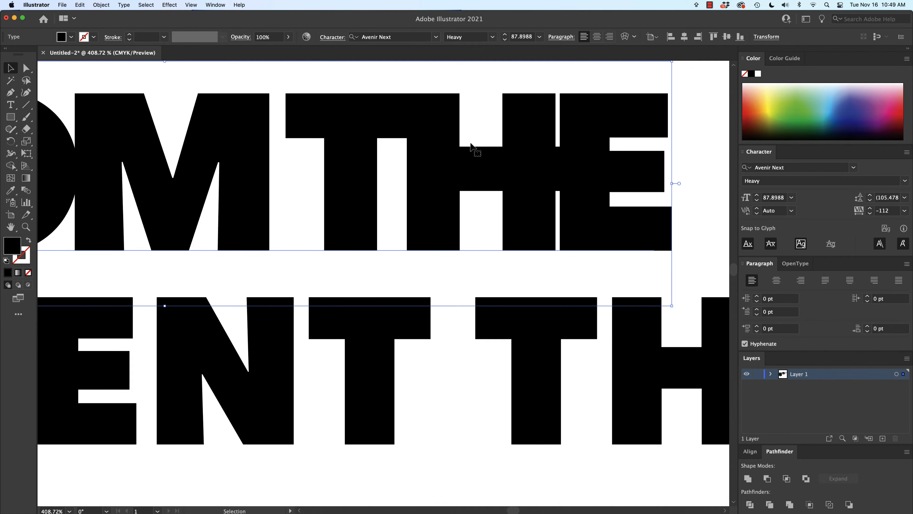
scroll(472, 147, down, 2)
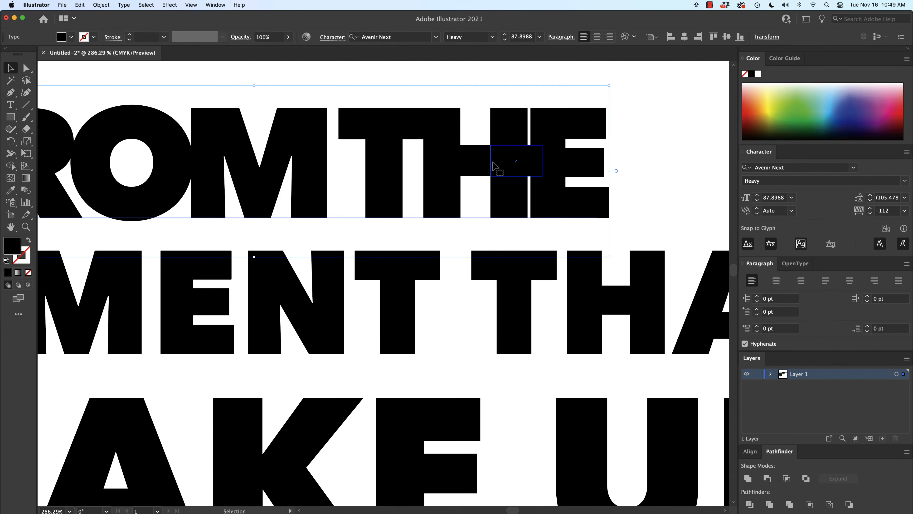
scroll(493, 165, down, 3)
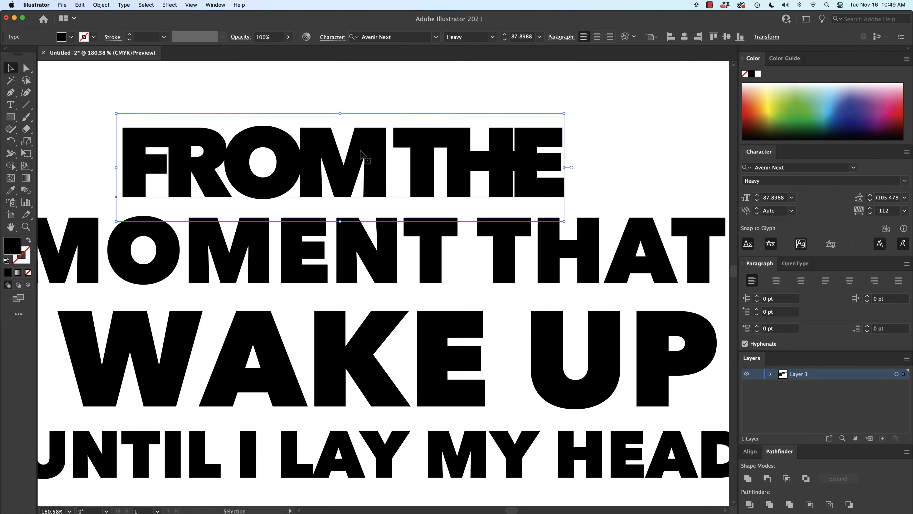
right_click(361, 151)
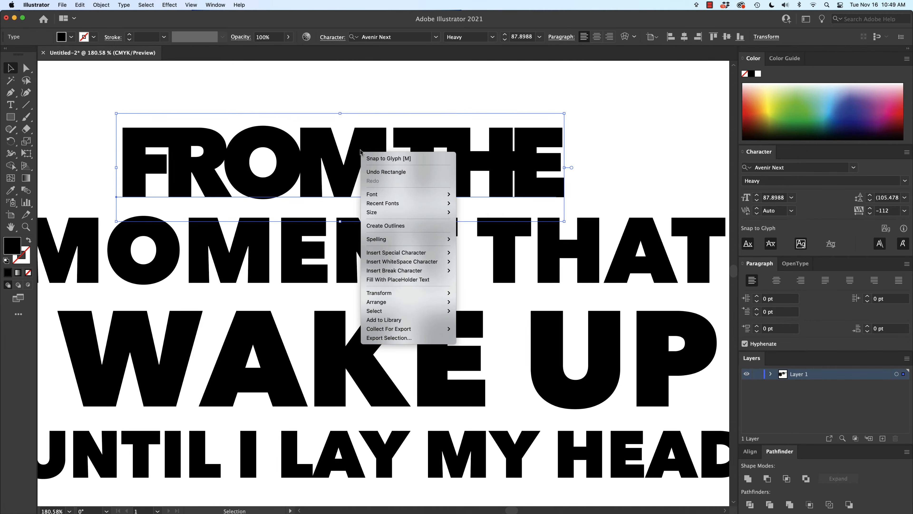
click(387, 225)
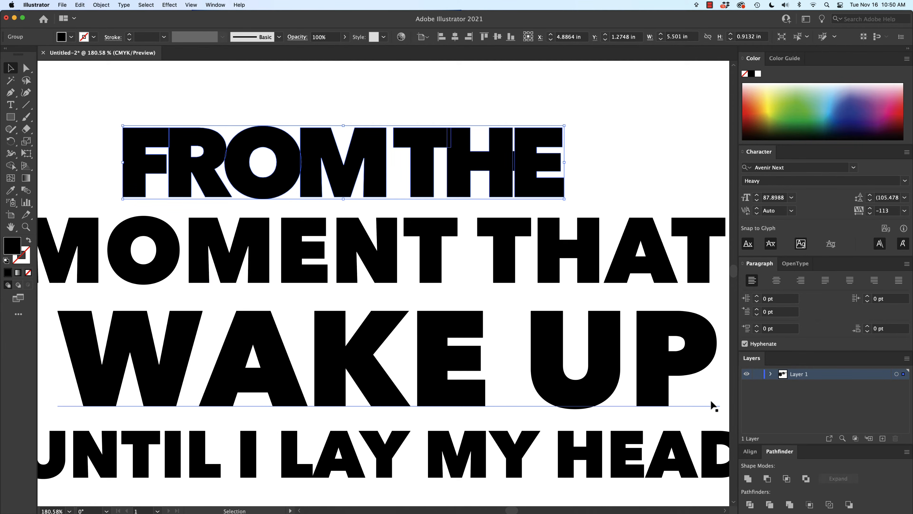
click(747, 477)
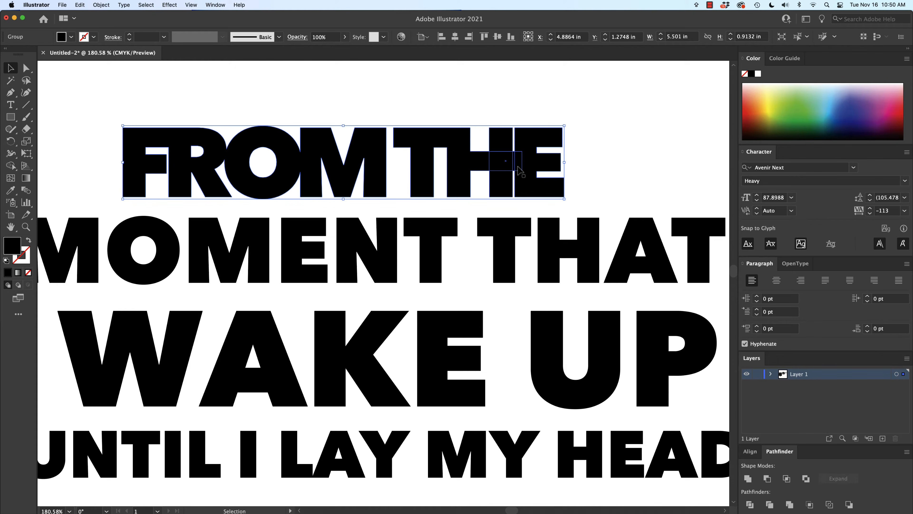
- Unite the bridging rectangle with the outlined "FROM THE" and move the lettering to about X 5.42 in, Y 1.21 in, centered above "MOMENT THAT I"
shift+click(502, 167)
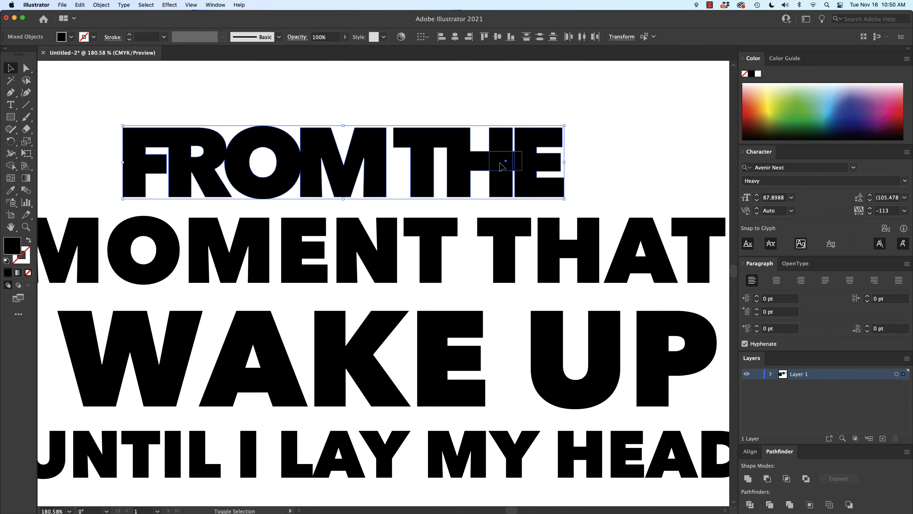
key(super+g)
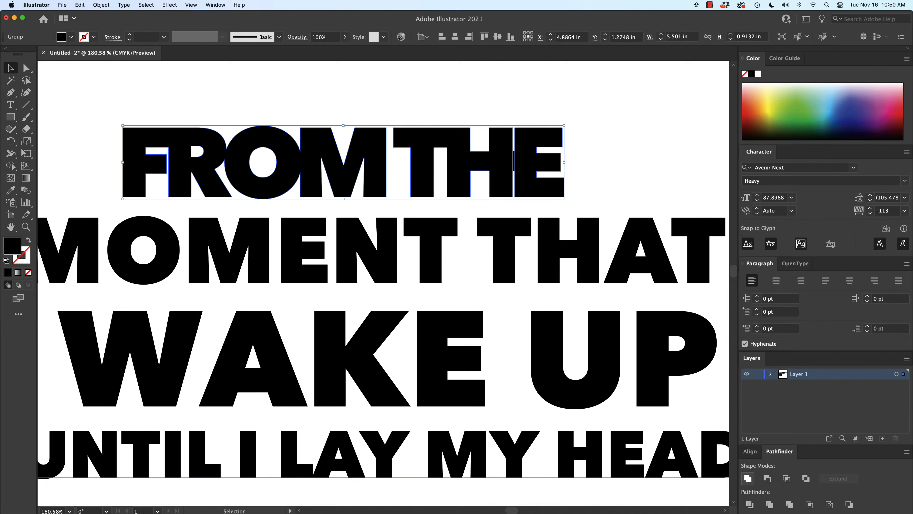
click(748, 478)
click(577, 159)
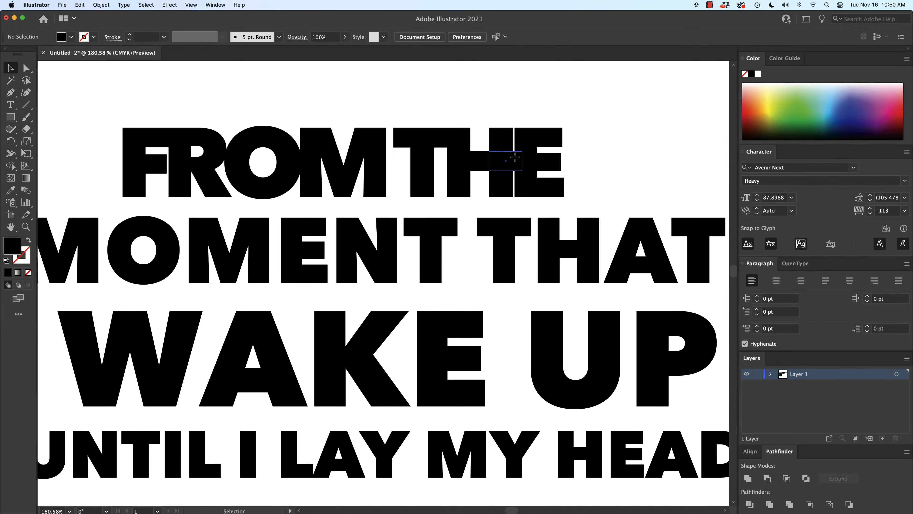
click(542, 143)
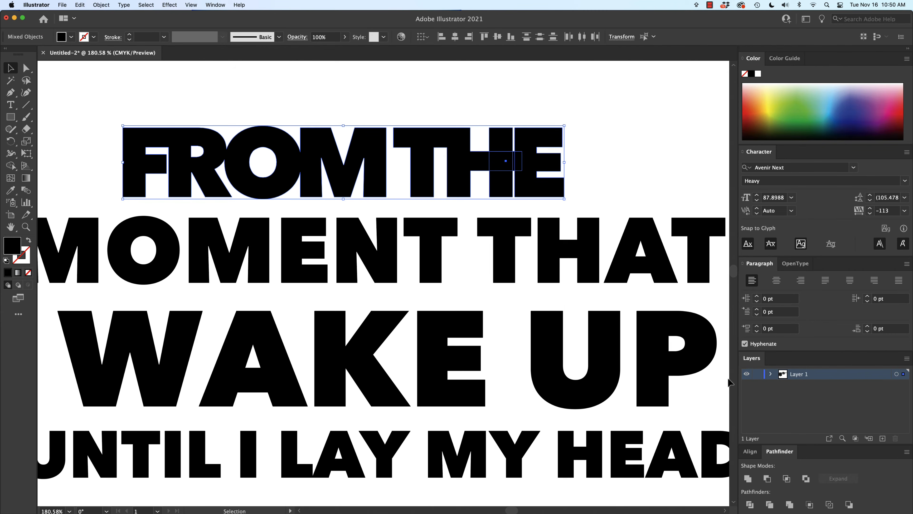
click(748, 478)
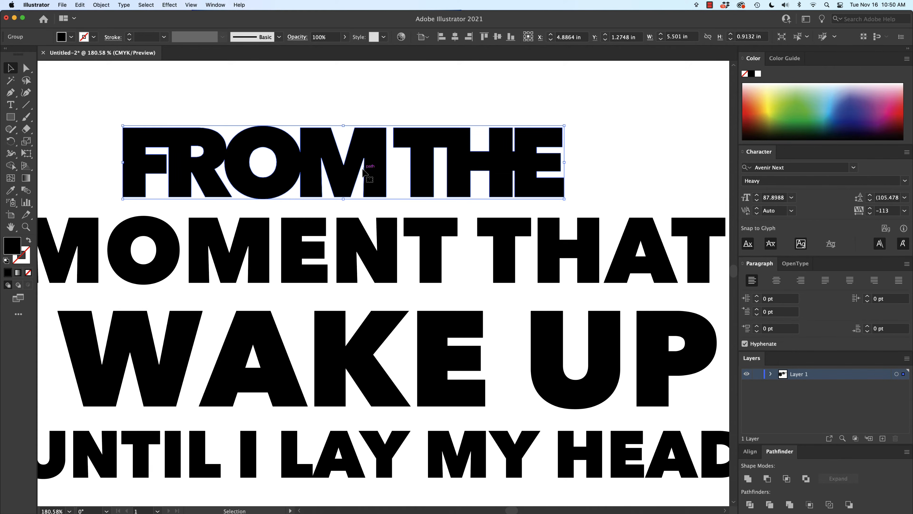
scroll(391, 158, down, 3)
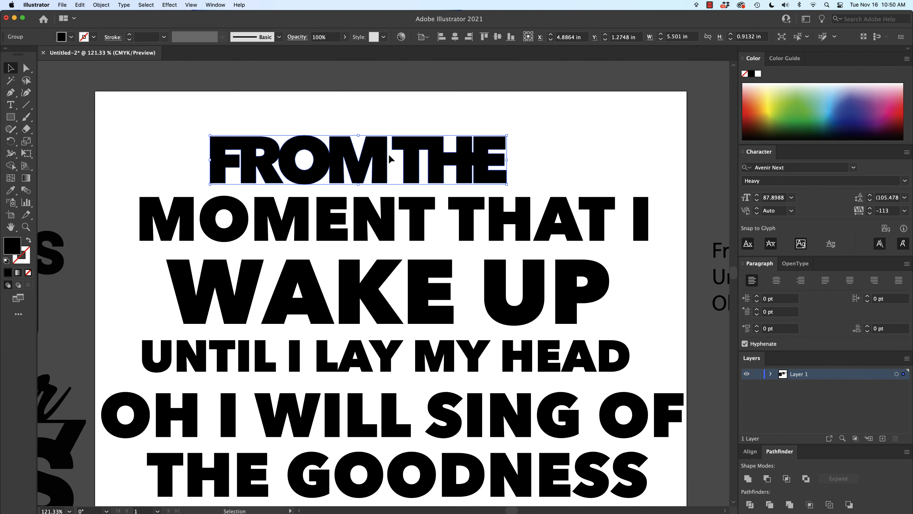
drag(367, 168, 395, 165)
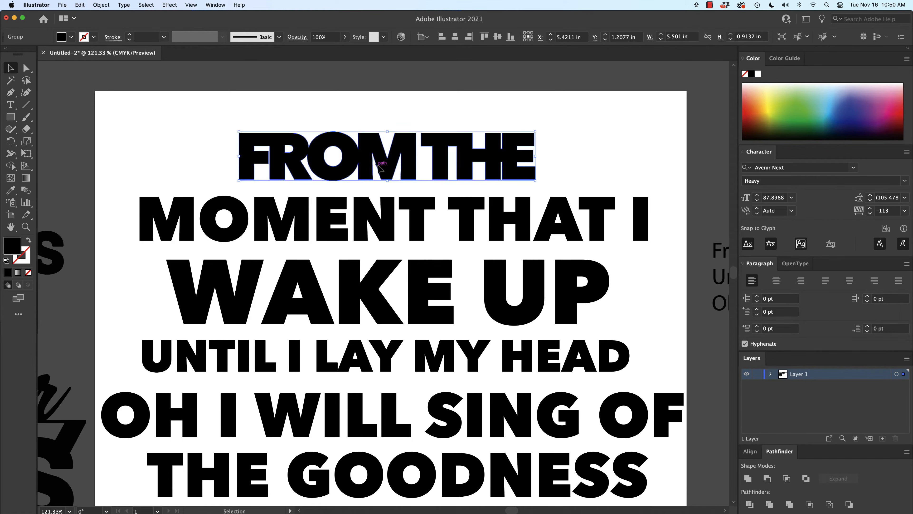
- Tighten the tracking of "MOMENT THAT I" to -102 and add an extra space between "MOMENT" and "THAT"
click(280, 218)
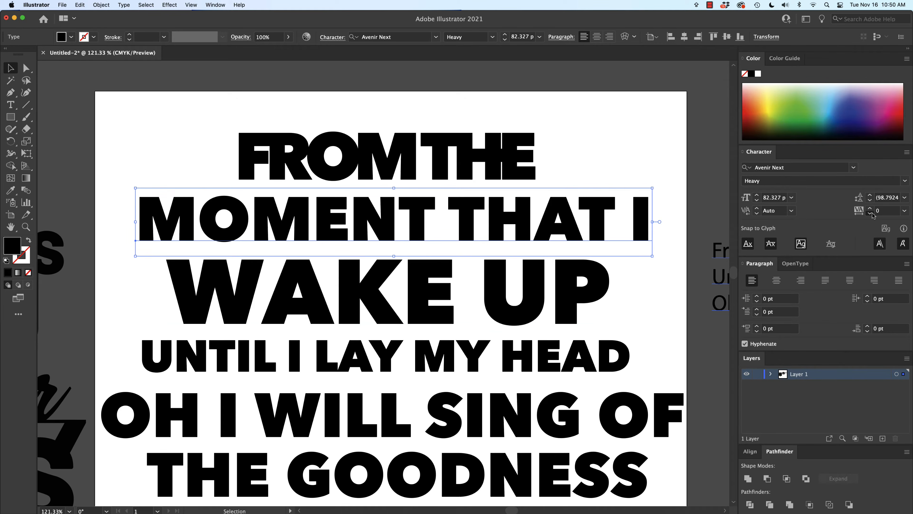
drag(871, 213, 871, 212)
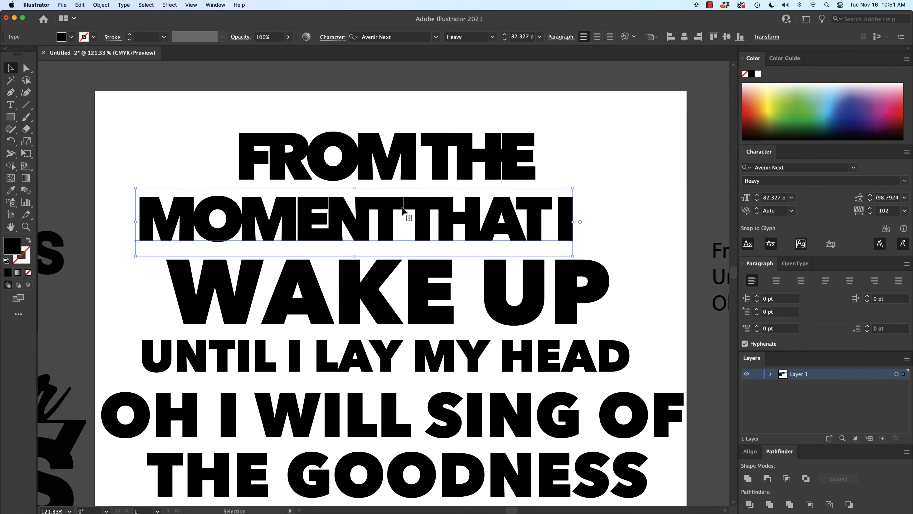
scroll(402, 209, up, 2)
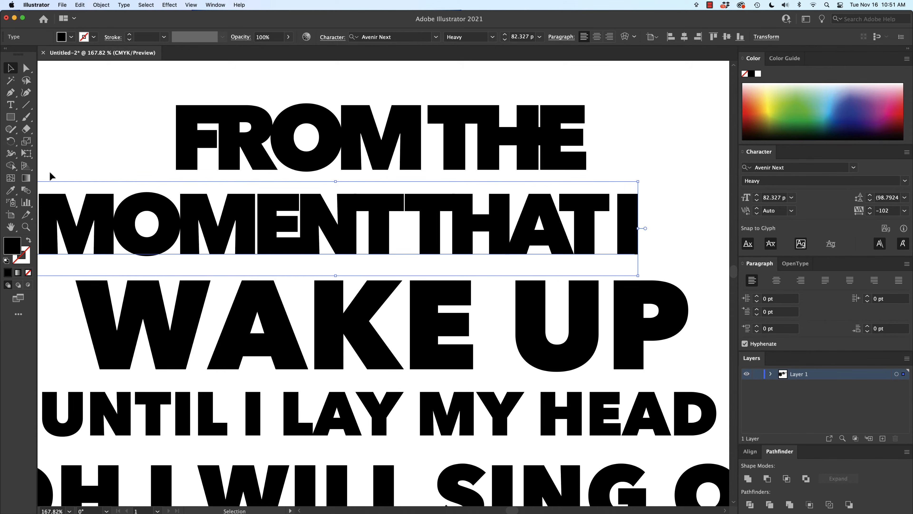
click(10, 104)
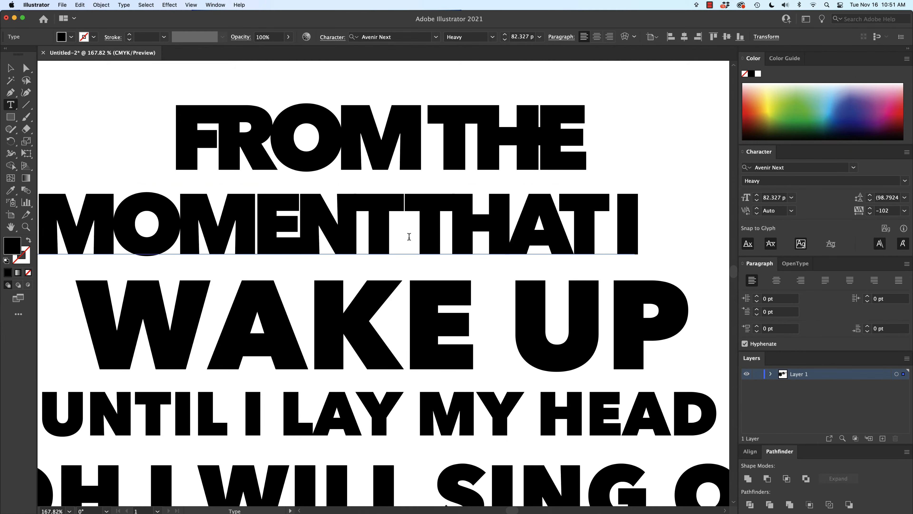
click(389, 221)
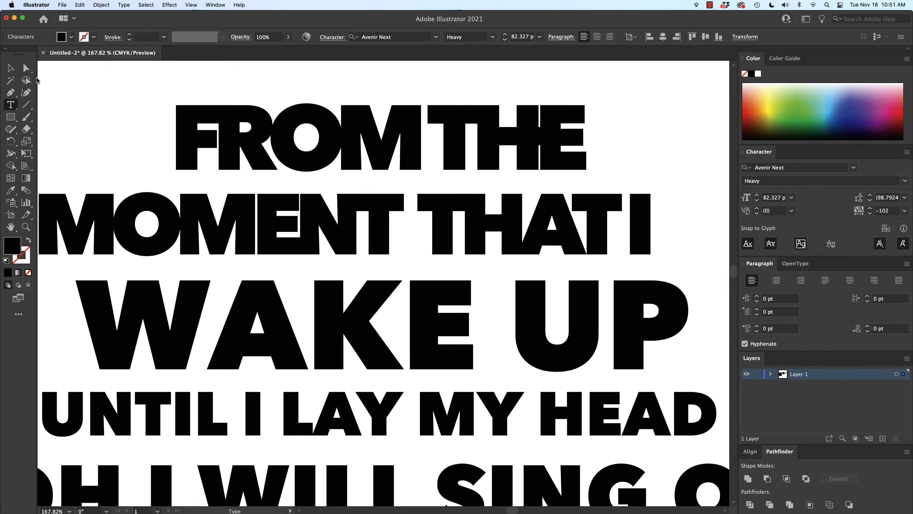
click(10, 68)
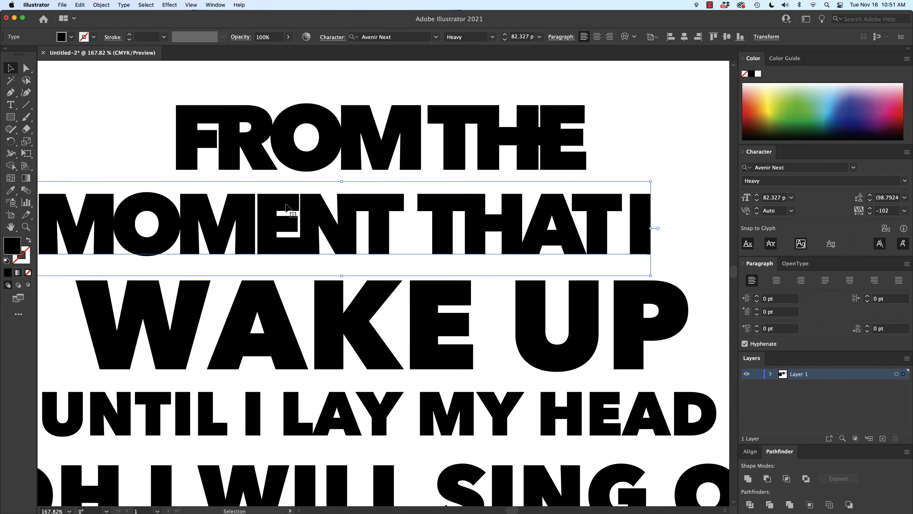
- Convert "MOMENT THAT I" to outlines, unite its overlapping letters, and inspect the joins between the letters of "MOMENT"
scroll(259, 231, left, 2)
scroll(259, 230, down, 1)
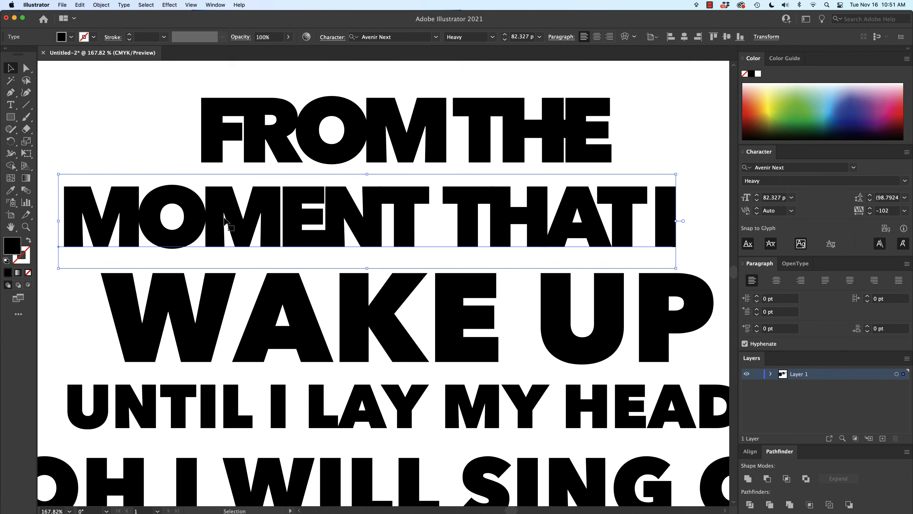
right_click(223, 218)
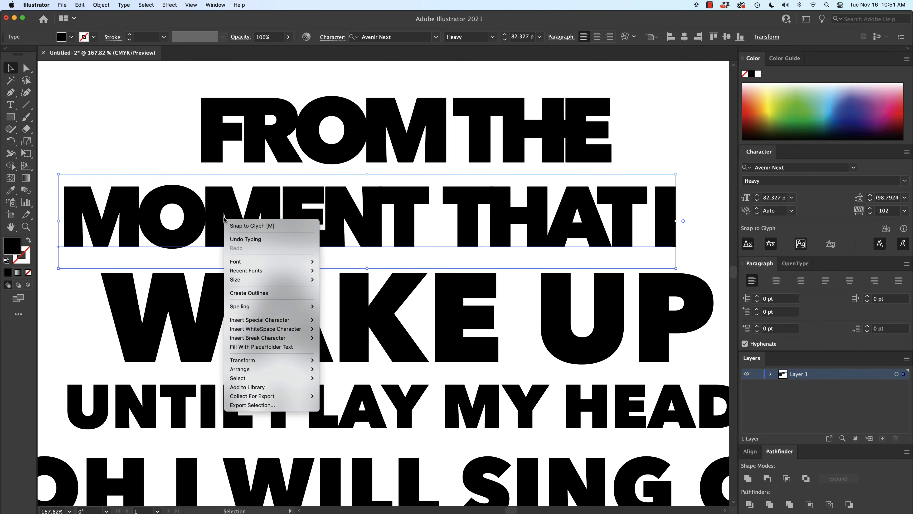
click(243, 293)
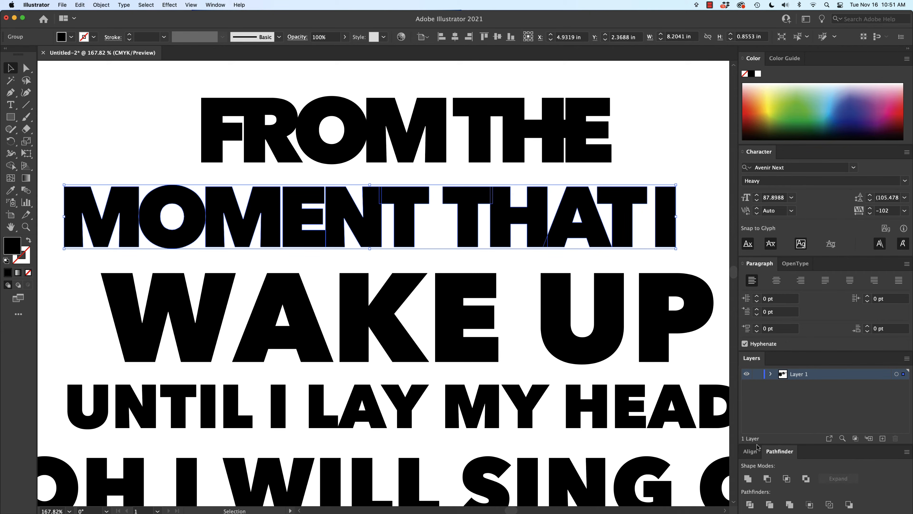
click(748, 482)
scroll(207, 212, up, 5)
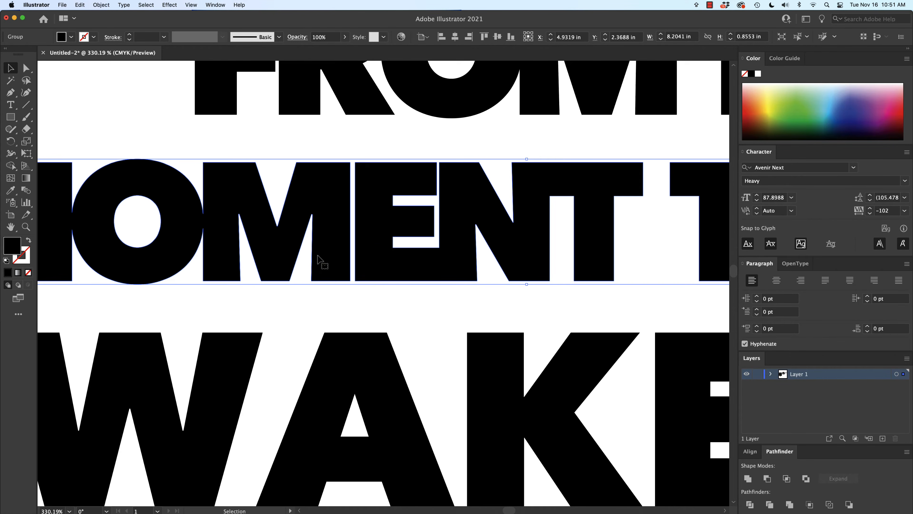
scroll(357, 264, right, 1)
scroll(358, 265, down, 4)
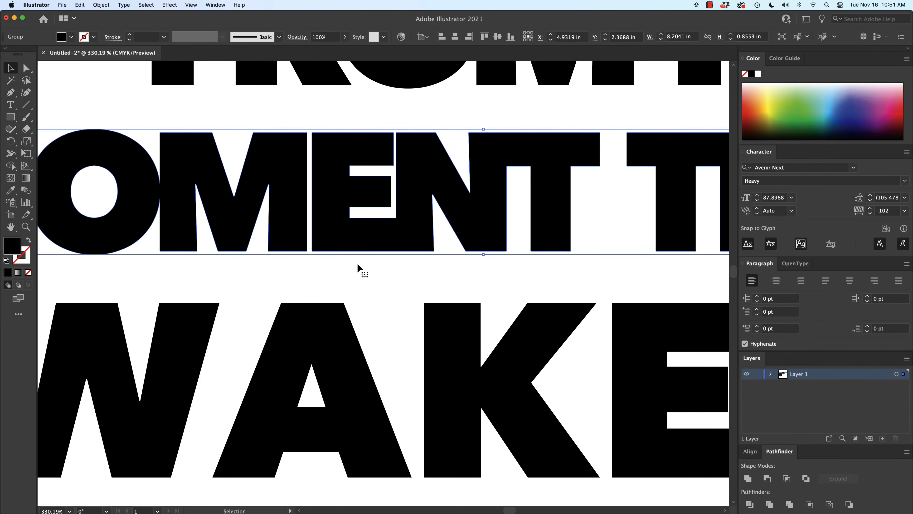
- Draw a bridging rectangle about 0.136 by 0.085 in across the feet of the "A" and final "T" in "THAT" and unite it with "MOMENT THAT I"
scroll(334, 273, down, 2)
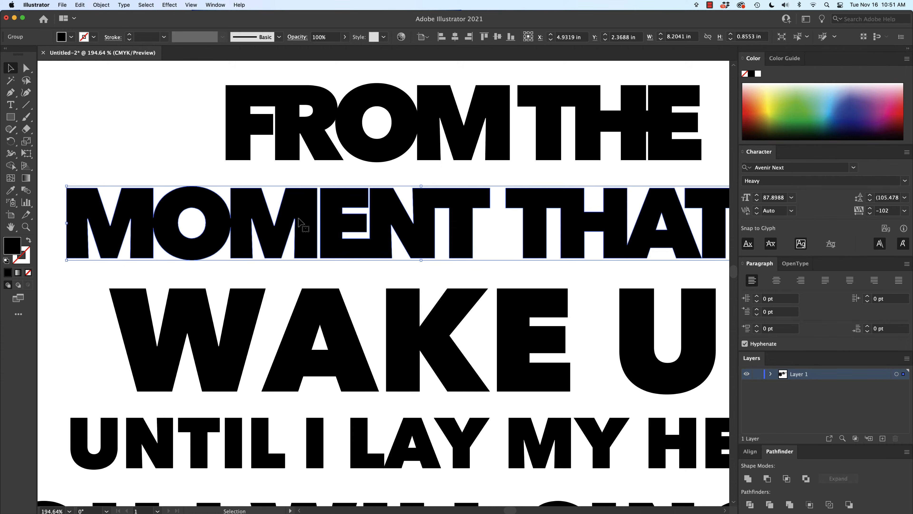
scroll(298, 218, right, 2)
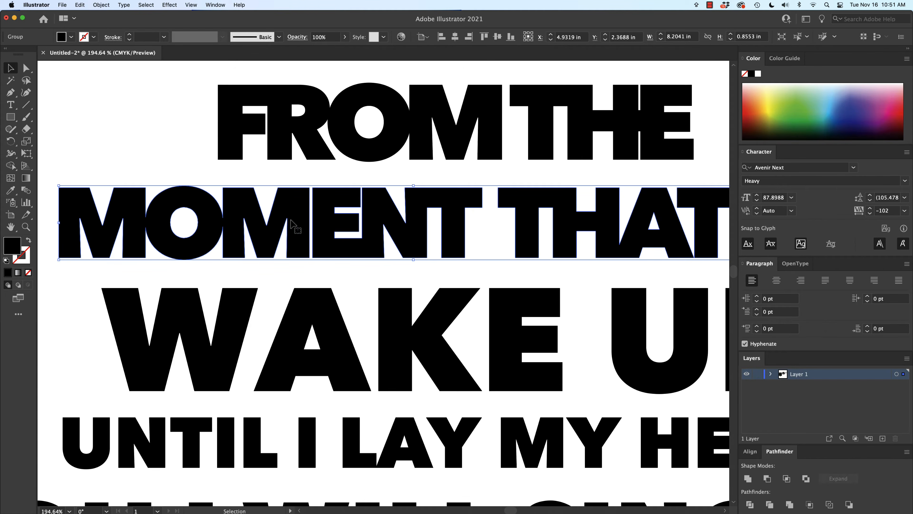
scroll(469, 244, right, 10)
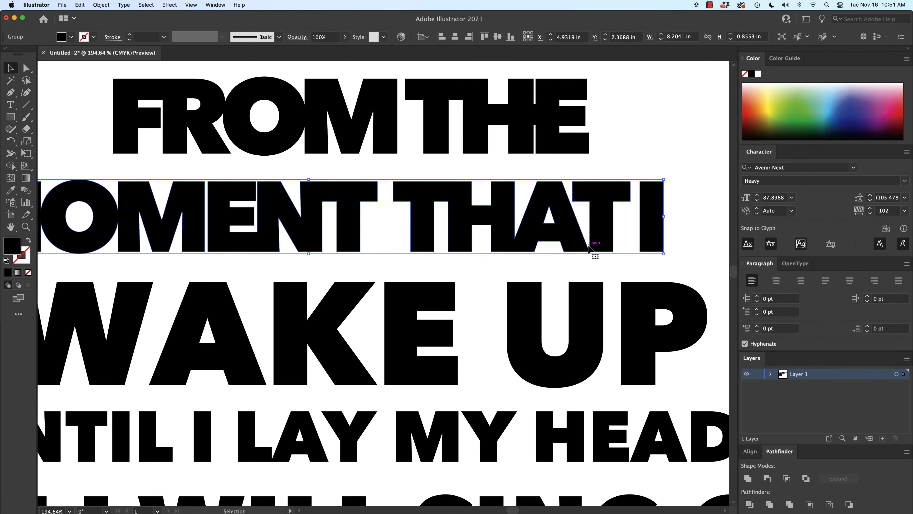
scroll(584, 250, up, 5)
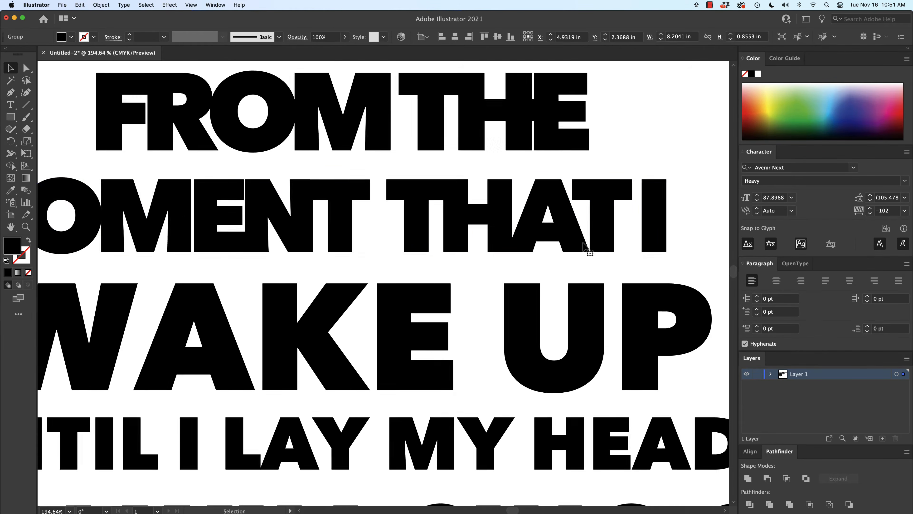
click(10, 117)
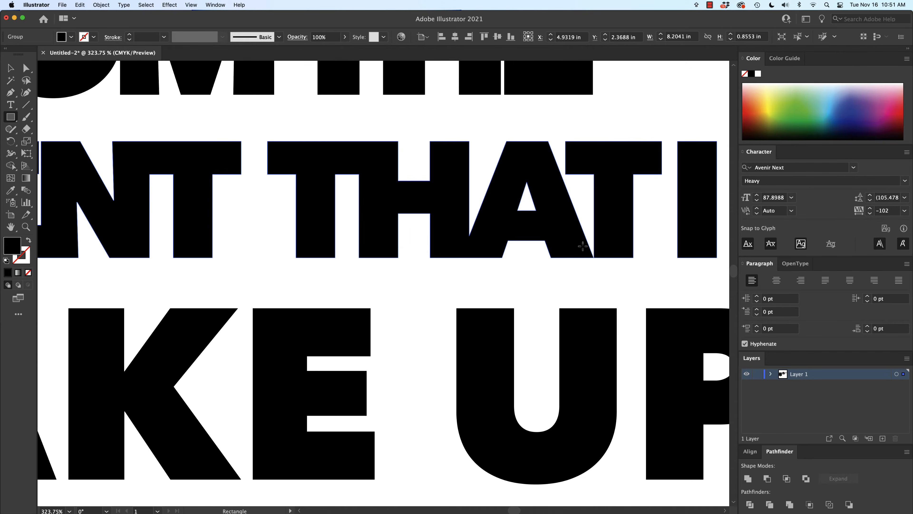
drag(583, 246, 602, 258)
click(11, 67)
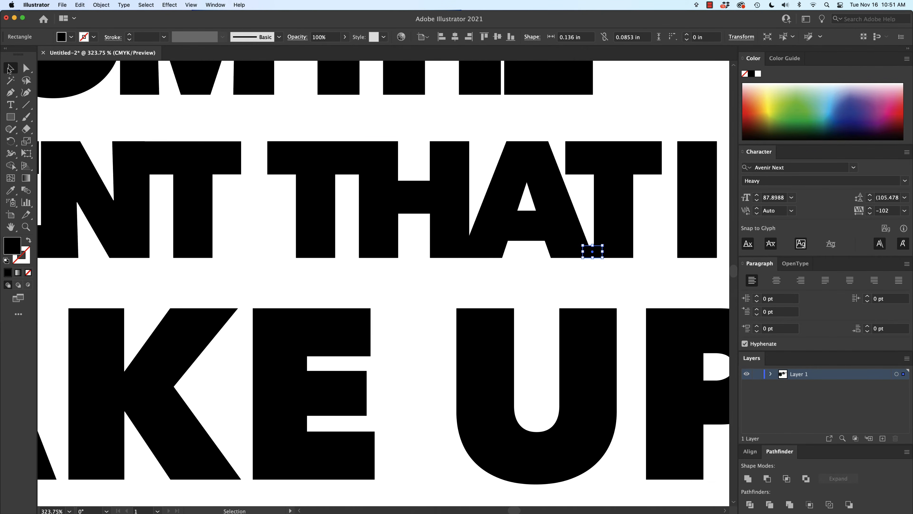
shift+click(550, 241)
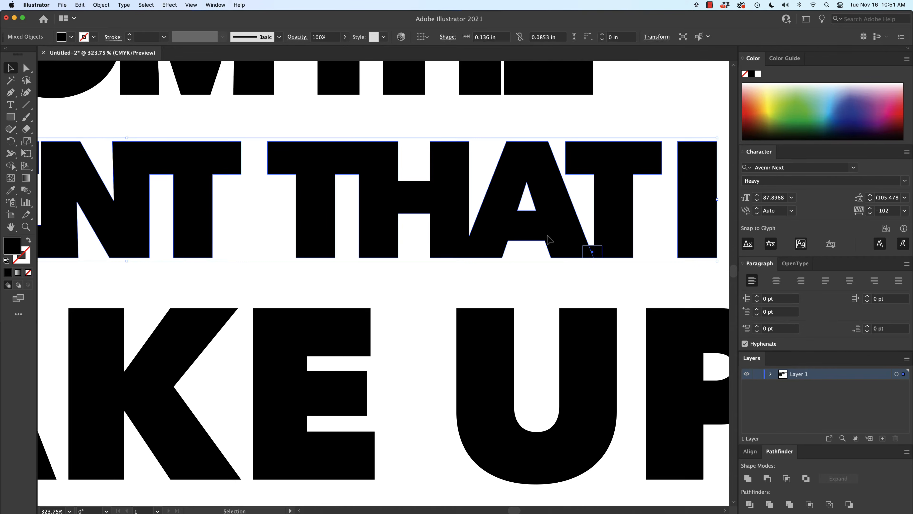
click(748, 478)
- Shift "MOMENT THAT I" closer beneath "FROM THE" and align the two lines on their horizontal centers
scroll(470, 164, down, 4)
scroll(470, 164, down, 2)
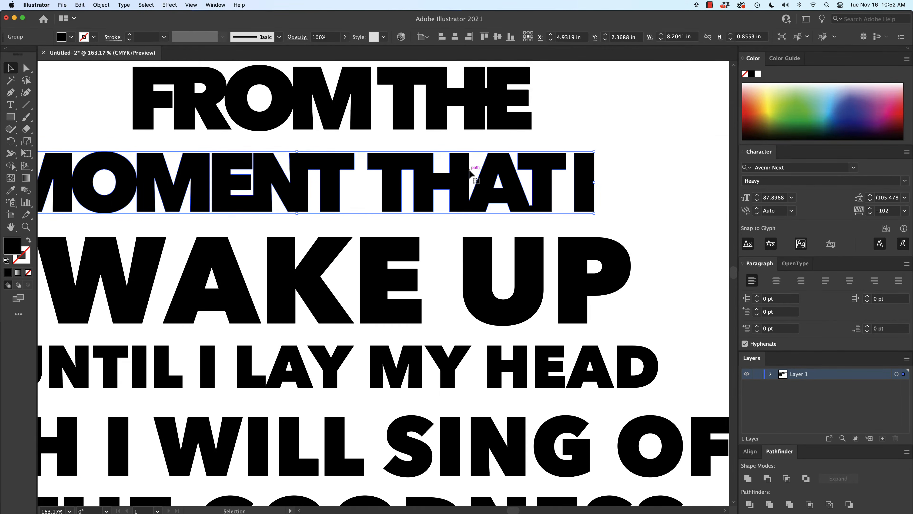
scroll(310, 215, down, 3)
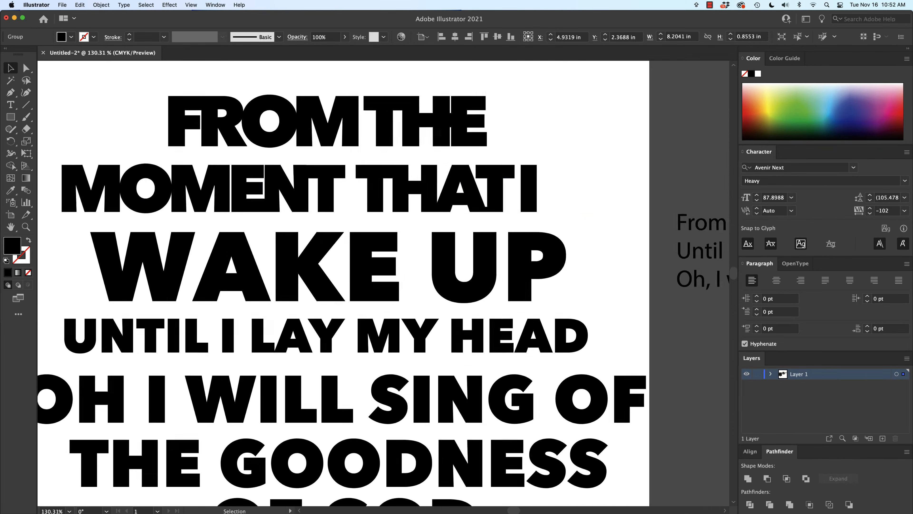
drag(305, 201, 318, 200)
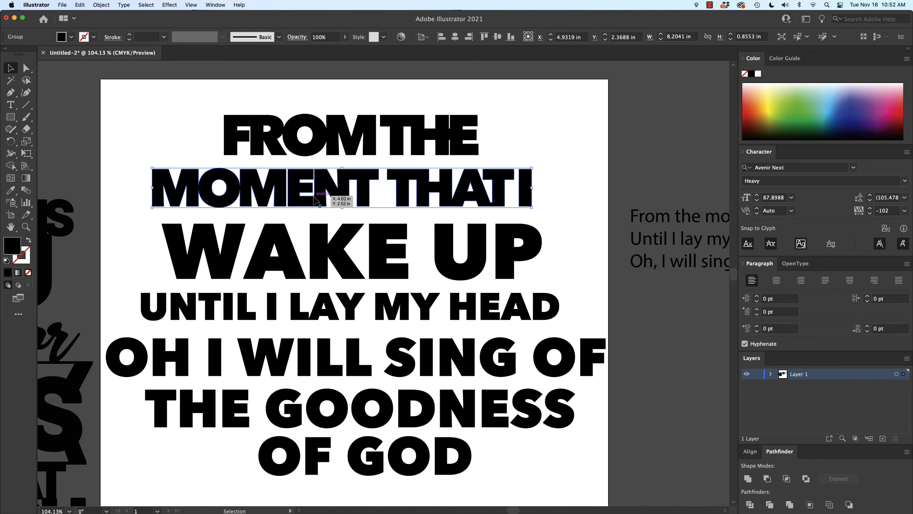
click(181, 102)
click(244, 134)
shift+click(271, 184)
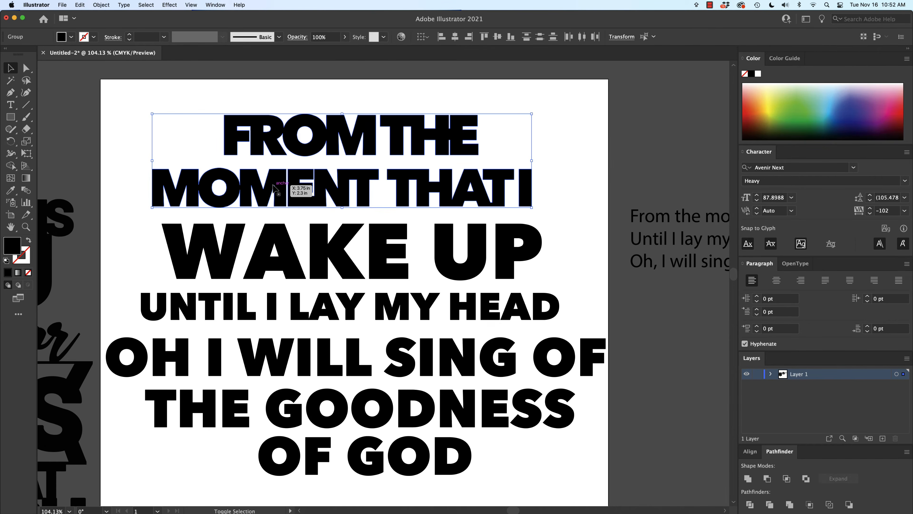
click(456, 38)
click(349, 101)
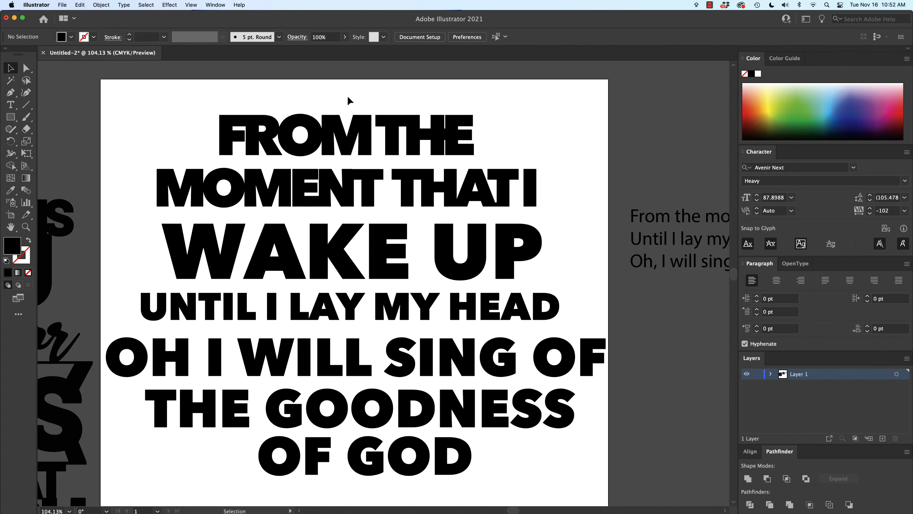
- Nudge "MOMENT THAT I" straight up to about Y 2.04 in so its letters overlap the bottom of "FROM THE"
click(347, 181)
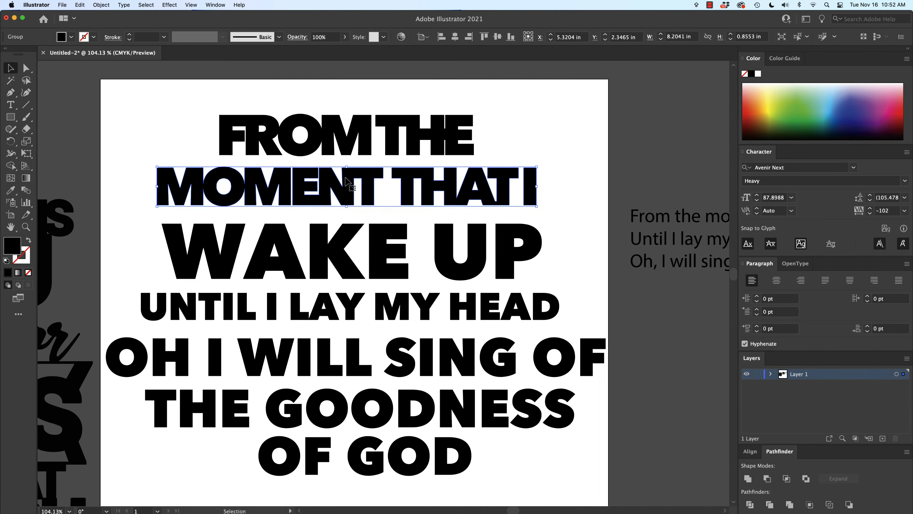
key(Up)
key(Up)
key(Up)
key(Up)
key(Up)
key(Up)
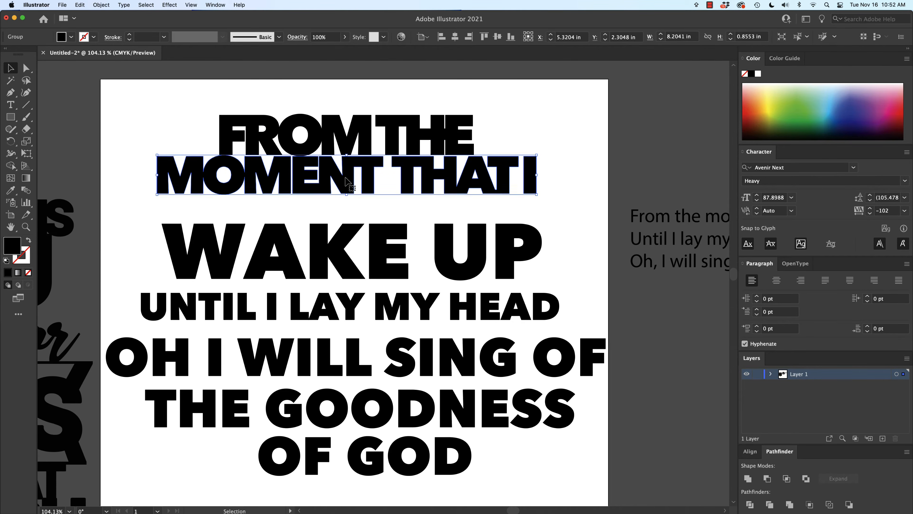
key(Up)
key(Up)
key(Up)
key(Up)
key(Up)
key(Up)
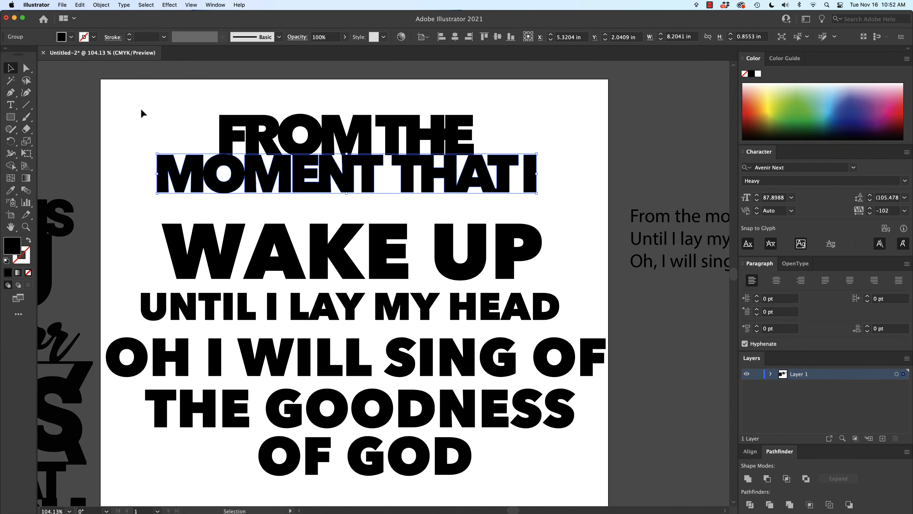
click(142, 113)
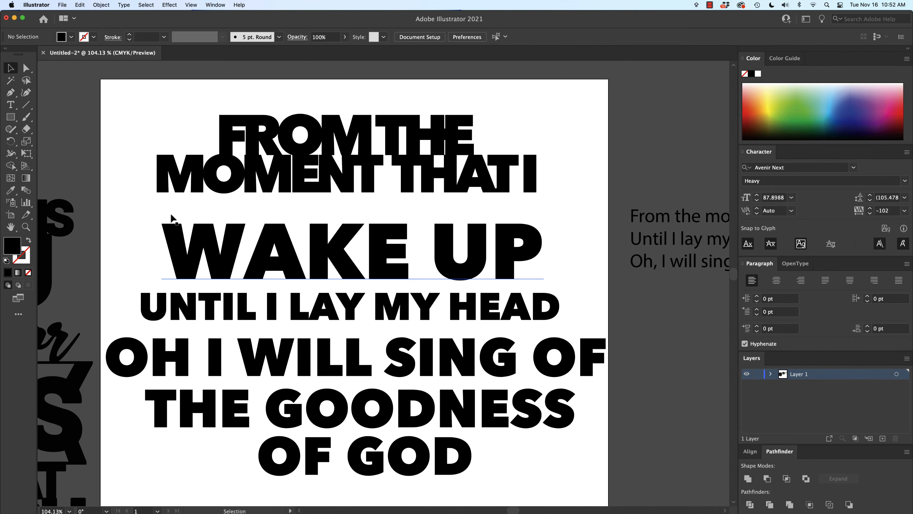
- Move the "WAKE UP" text up to sit just beneath "MOMENT THAT I"
double_click(217, 272)
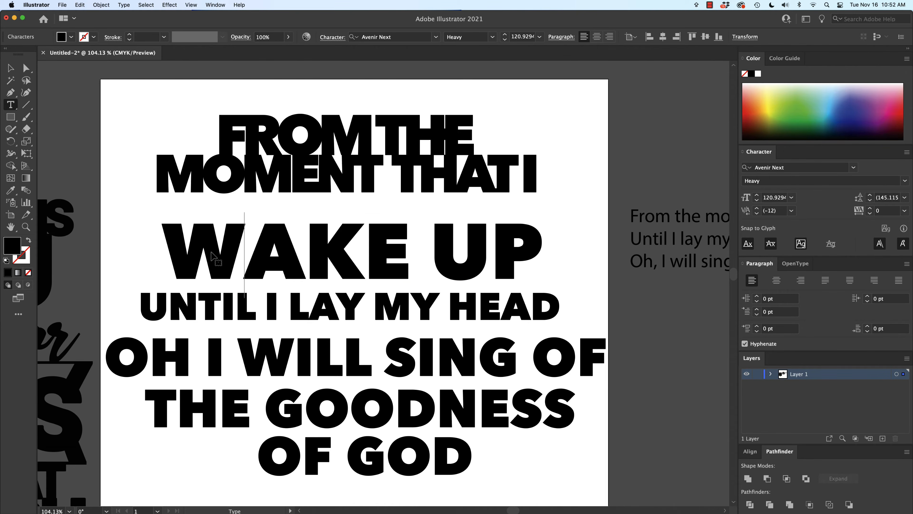
key(Escape)
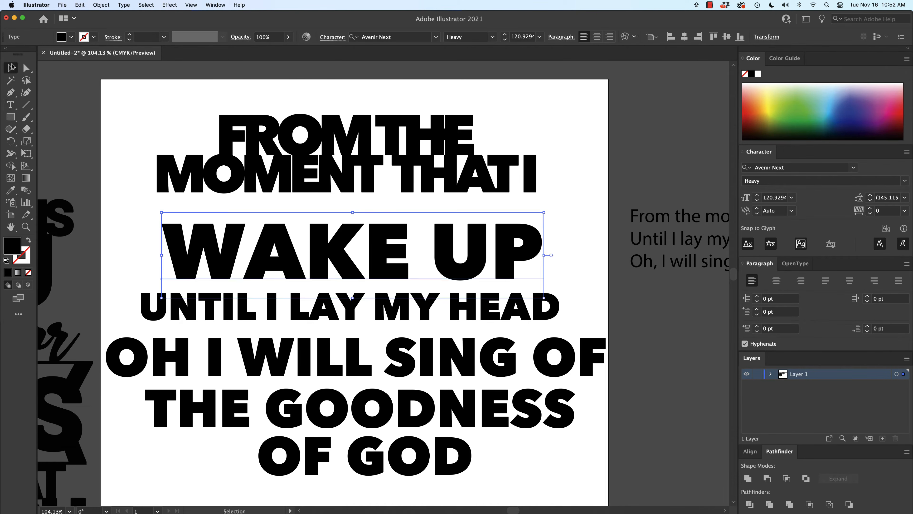
drag(326, 254, 322, 232)
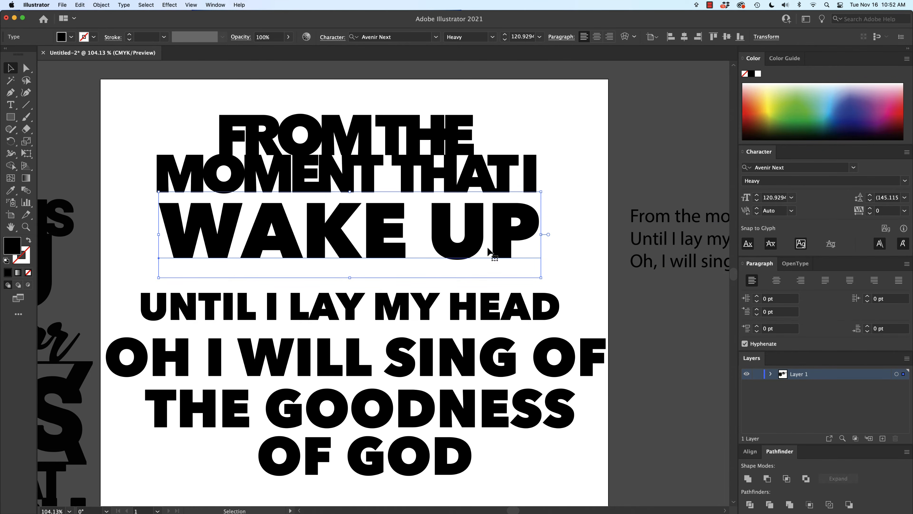
- Tighten the tracking of "WAKE UP" to -88
click(869, 213)
click(870, 213)
click(870, 213)
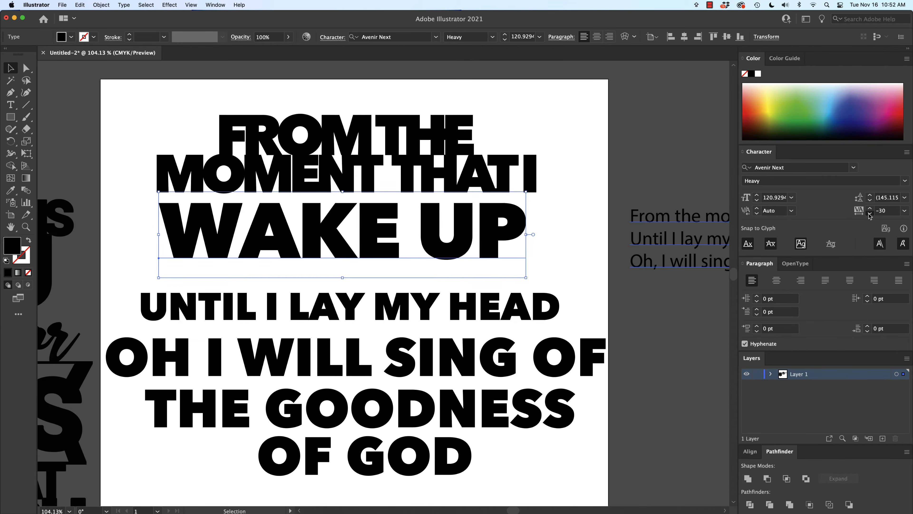
click(869, 213)
click(870, 213)
click(870, 212)
click(870, 213)
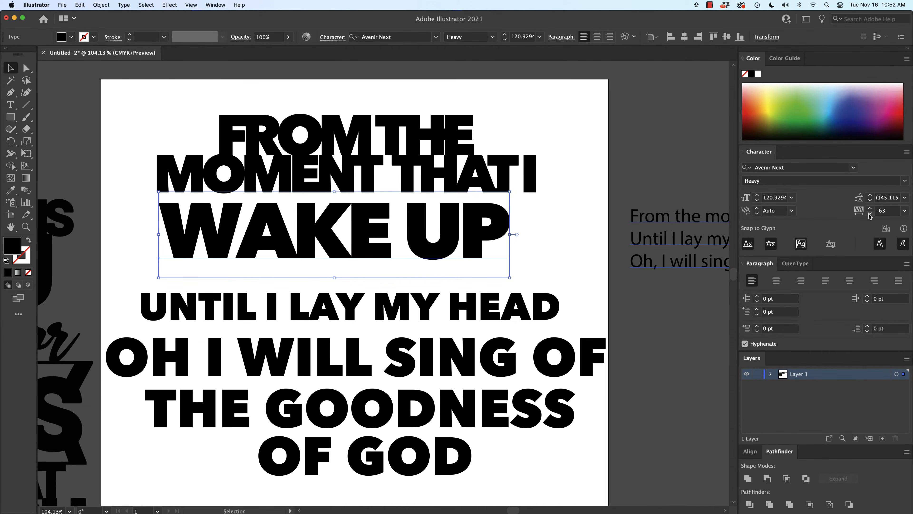
click(870, 213)
click(870, 213)
click(869, 213)
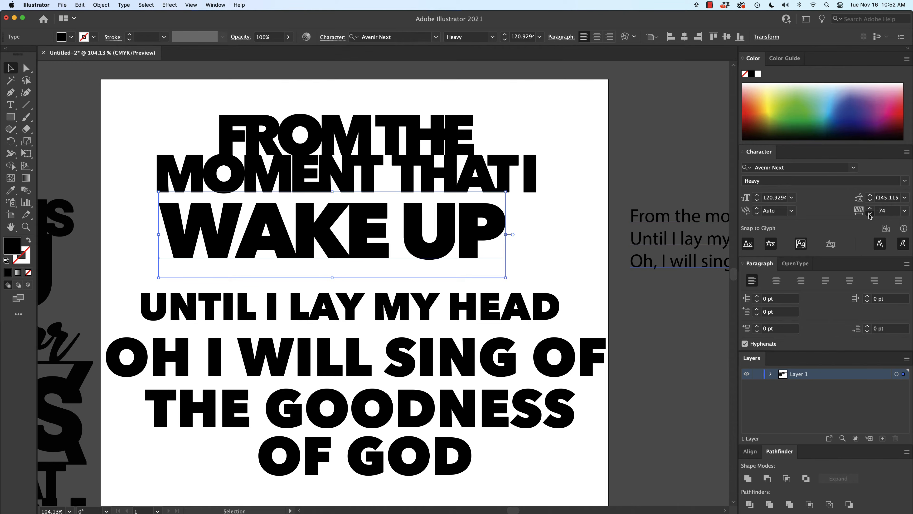
click(869, 213)
click(869, 212)
click(870, 213)
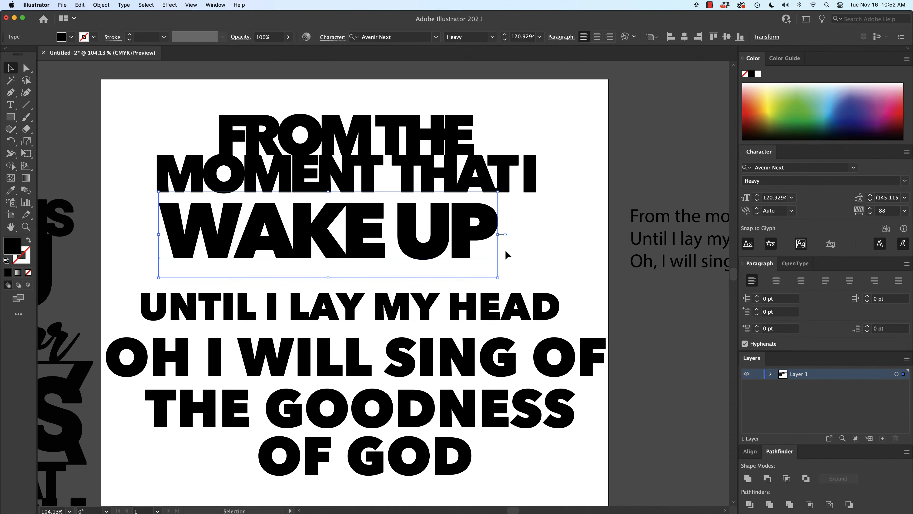
- Convert "WAKE UP" to outlines and enlarge it proportionally to about 8.67 by 1.45 in, placed at about X 5.37 in, Y 3.29 in
right_click(438, 243)
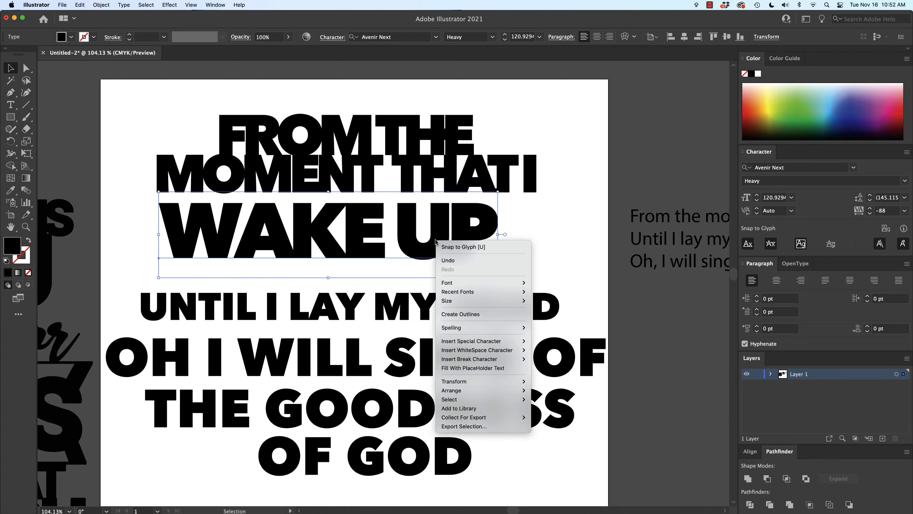
click(444, 314)
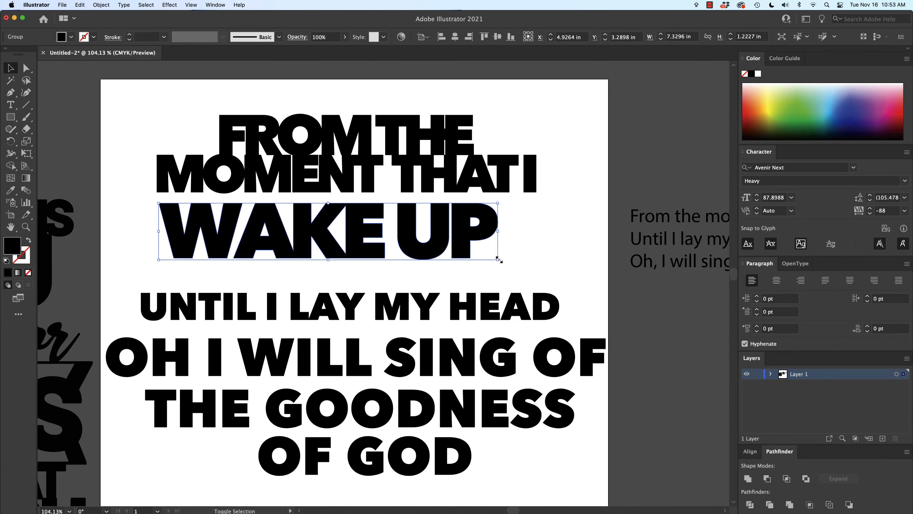
drag(497, 259, 548, 286)
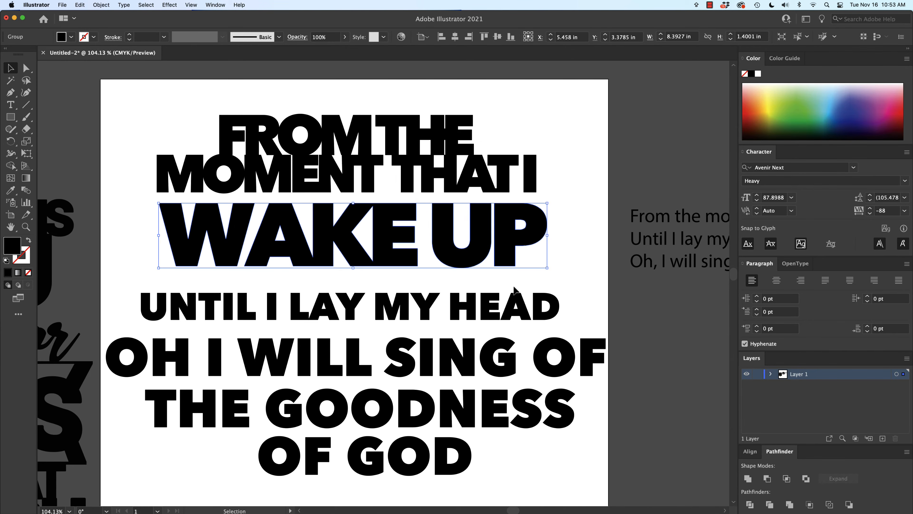
drag(159, 269, 145, 271)
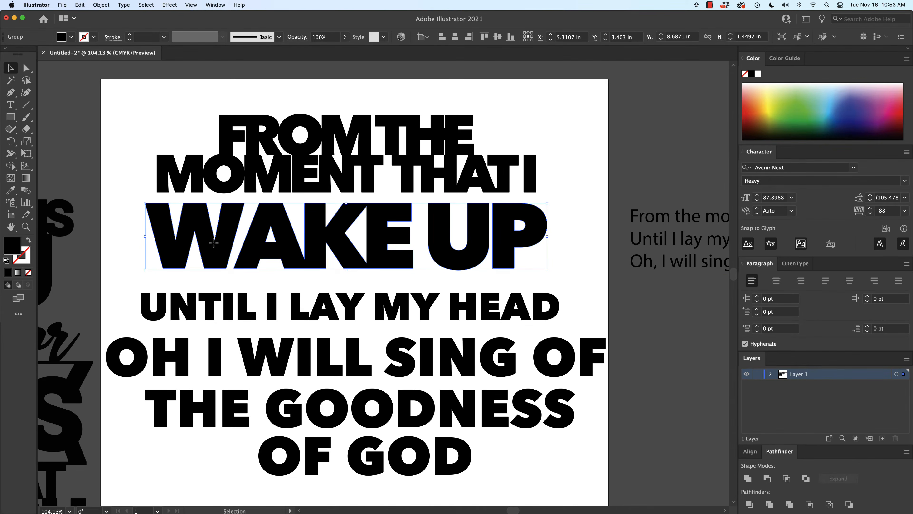
drag(214, 241, 217, 236)
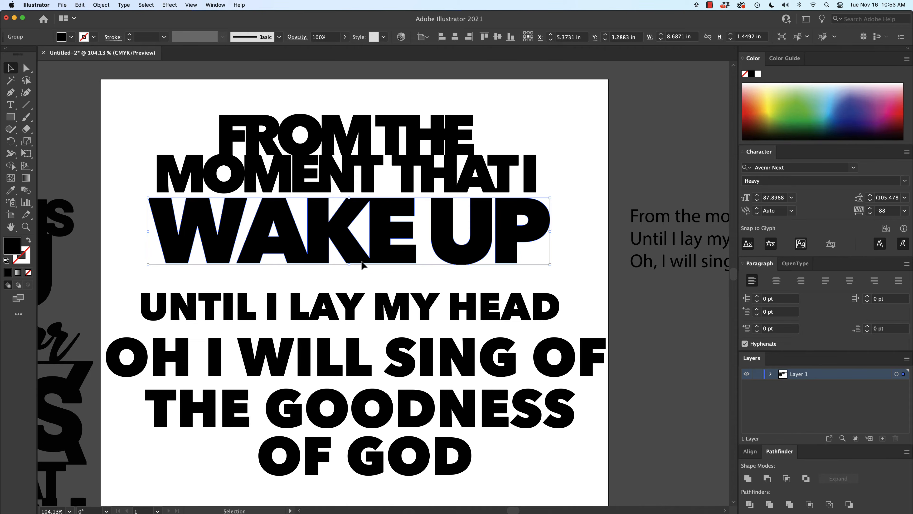
- Ungroup the outlined "WAKE UP" into separate letters
right_click(261, 230)
click(288, 301)
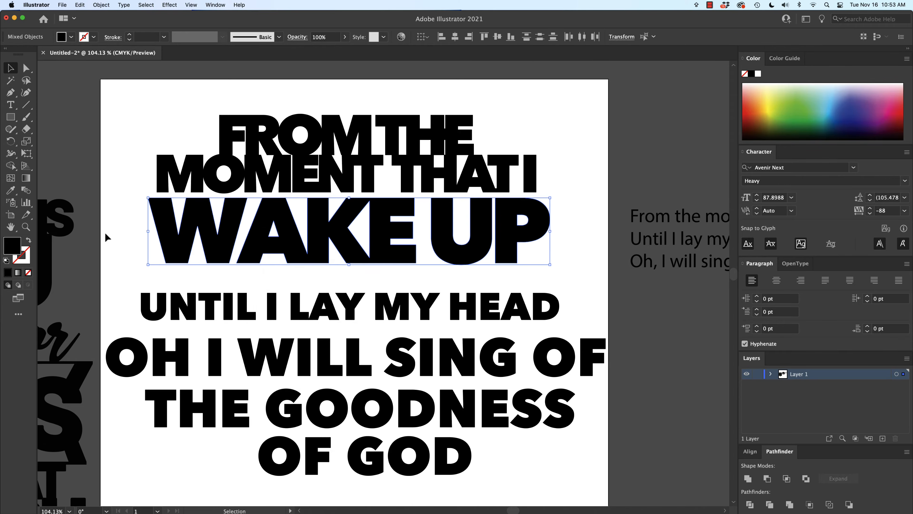
click(110, 235)
- Nudge the "W" of "WAKE UP" horizontally to about X 2.31 in so it overlaps the "A"
click(207, 243)
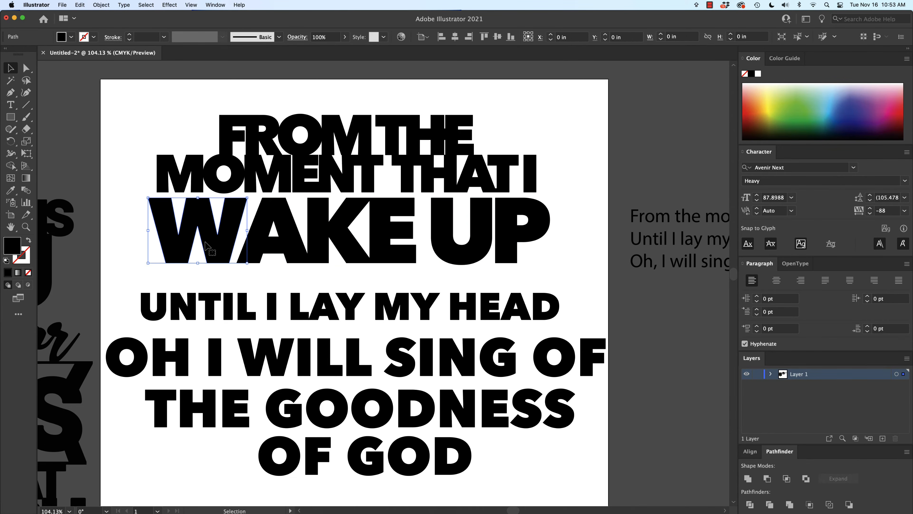
key(Right)
key(Right)
key(Right)
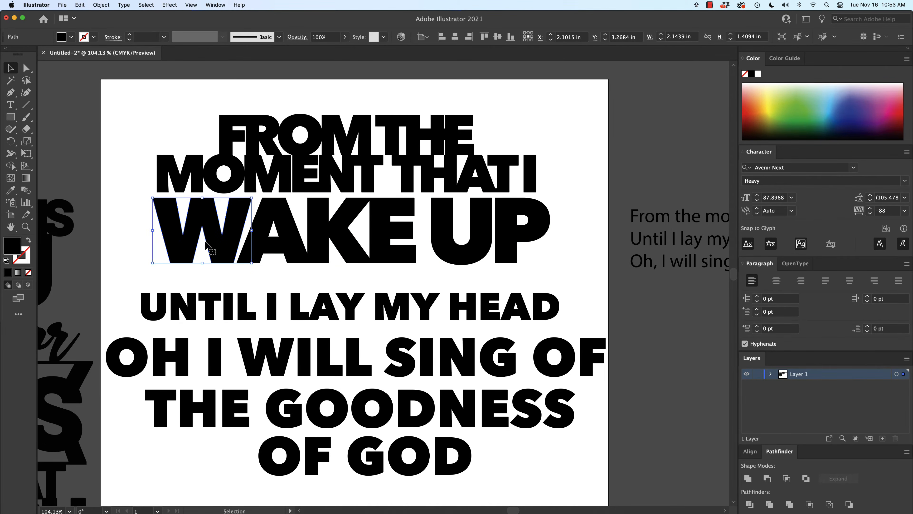
key(Right)
key(Right)
key(Right)
key(Right)
key(Right)
key(Right)
key(Right)
key(Right)
key(Right)
key(Right)
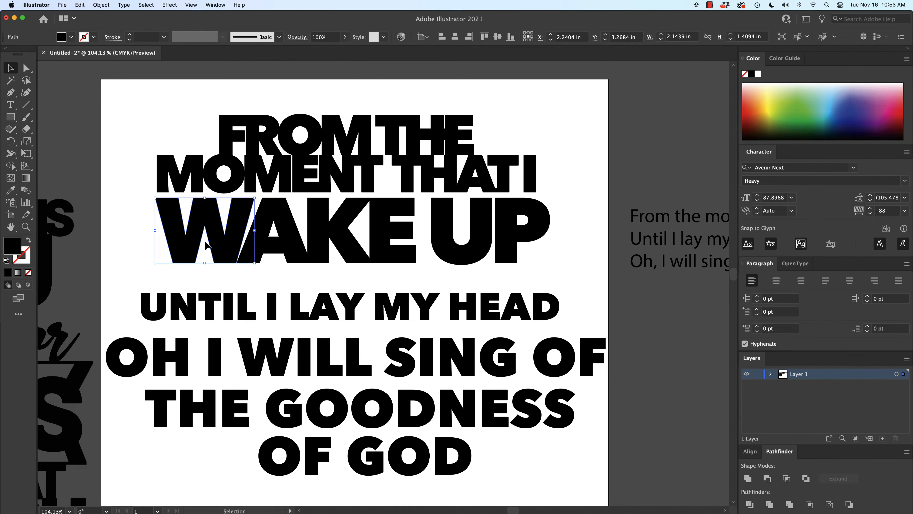
key(Right)
key(Right)
key(Right)
key(Right)
key(Right)
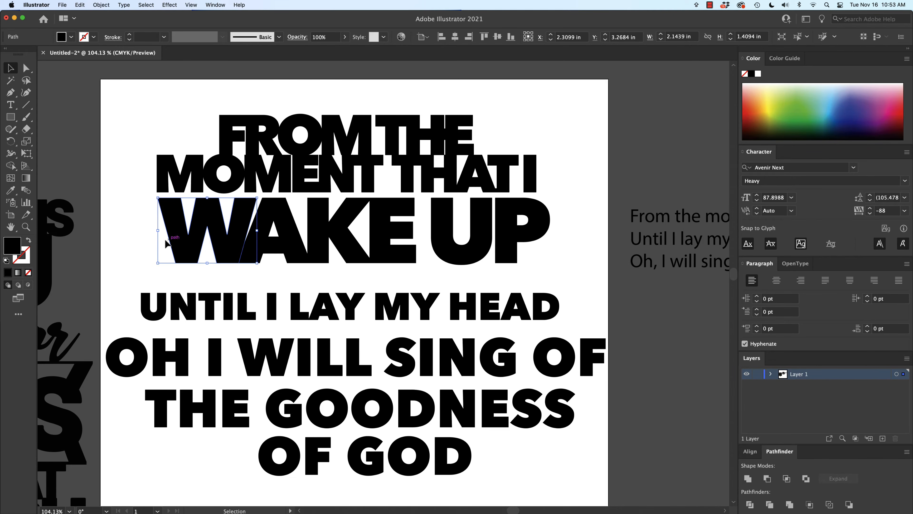
click(159, 245)
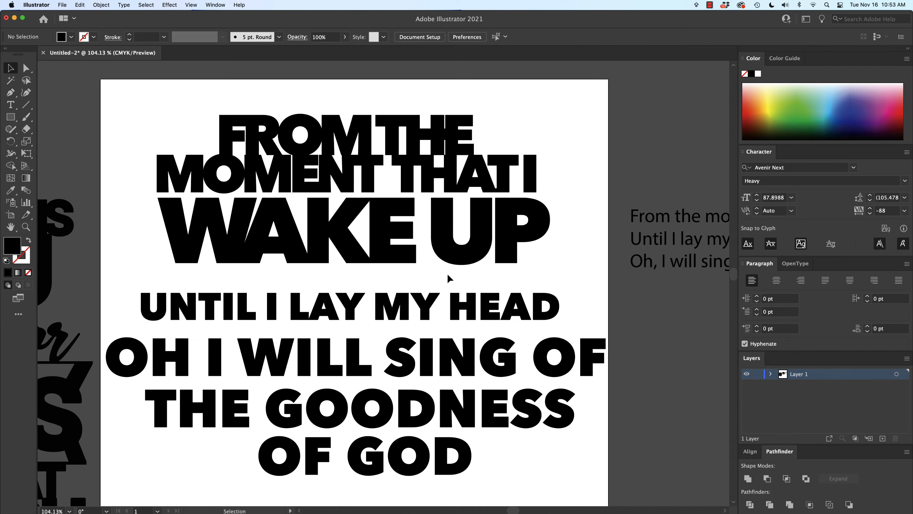
- Nudge the "P" of "WAKE UP" closer to the "U", to about X 9.10 in
click(501, 248)
key(Left)
key(Left)
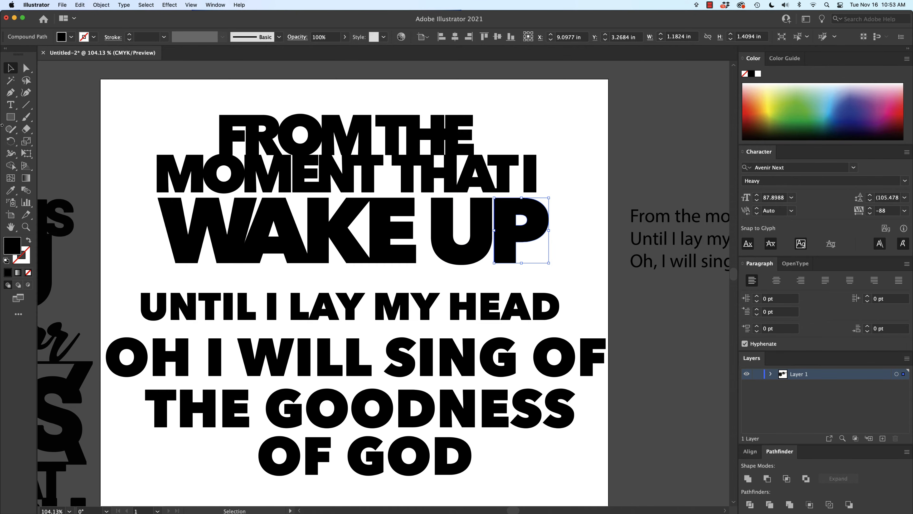
click(11, 117)
scroll(481, 259, up, 3)
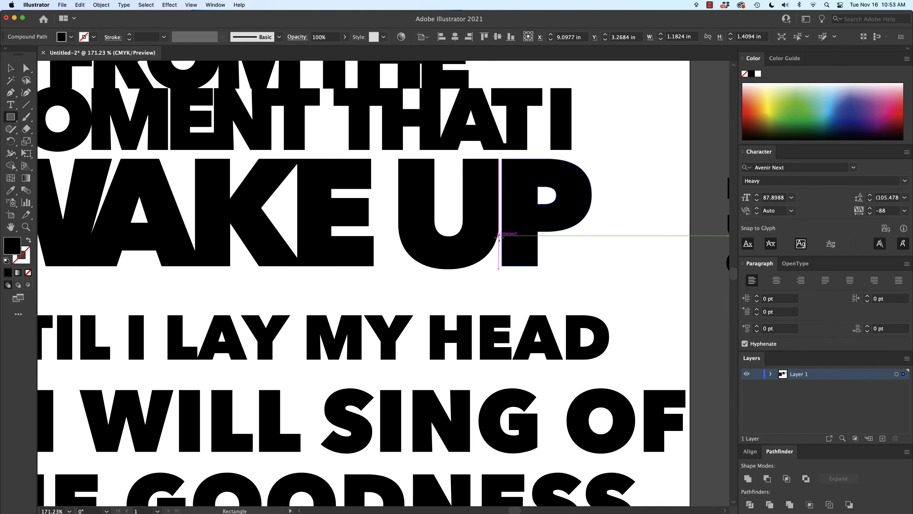
click(10, 68)
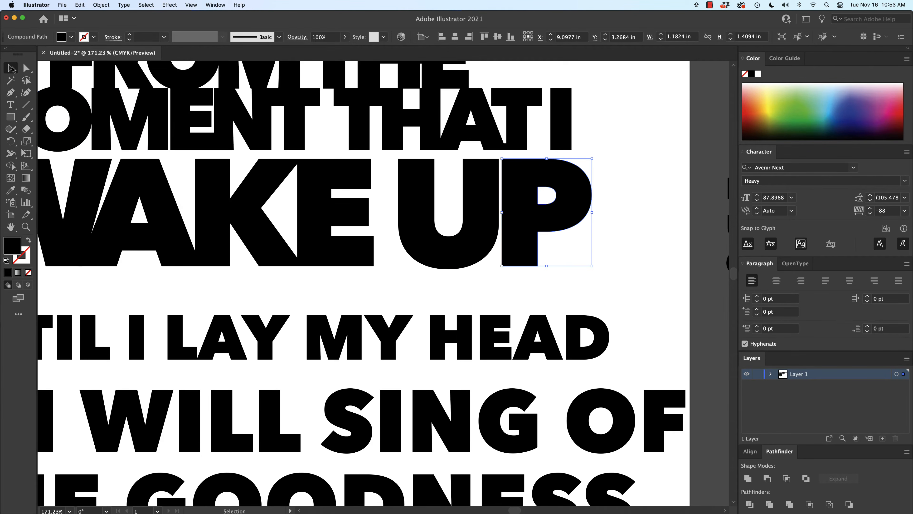
- Unite the separate letters of "WAKE" into a single shape
scroll(64, 124, down, 2)
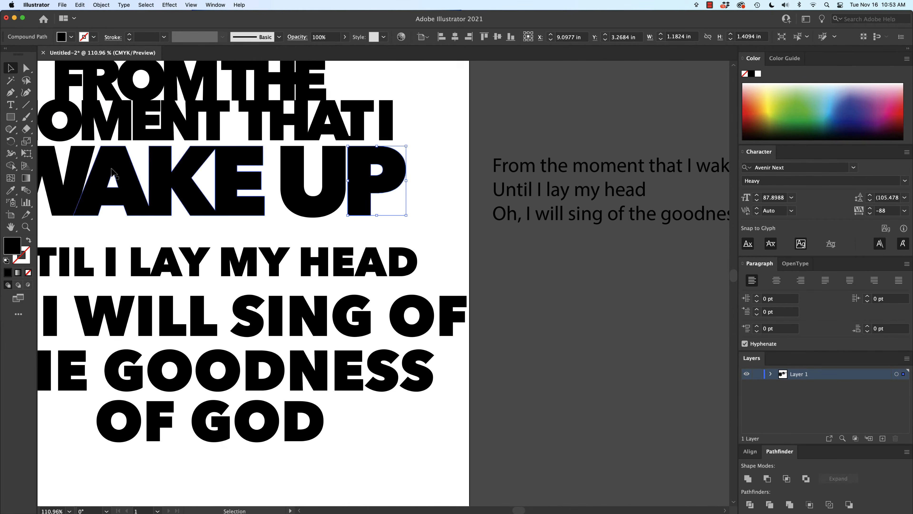
scroll(140, 154, down, 2)
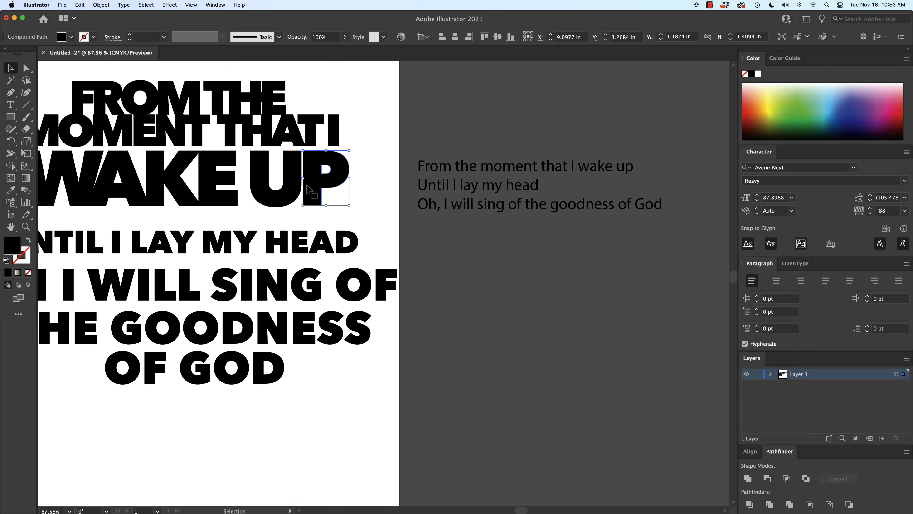
scroll(337, 190, down, 2)
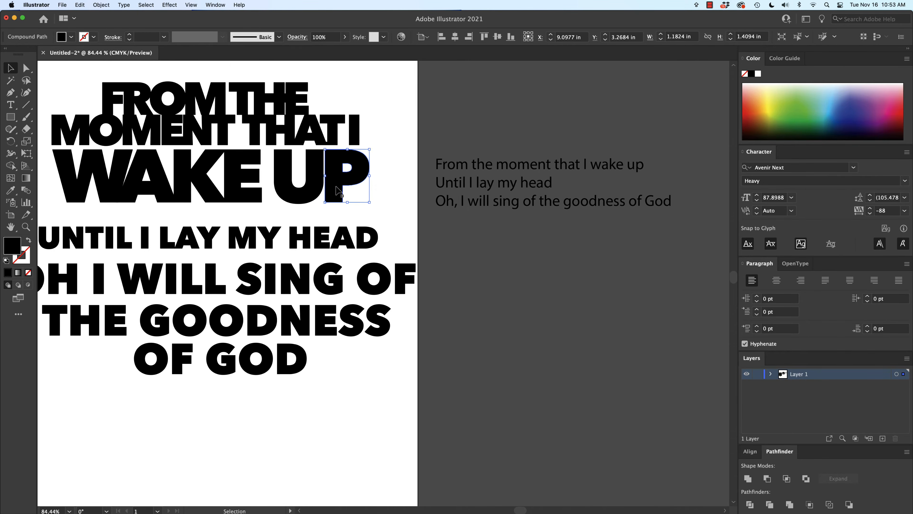
click(388, 174)
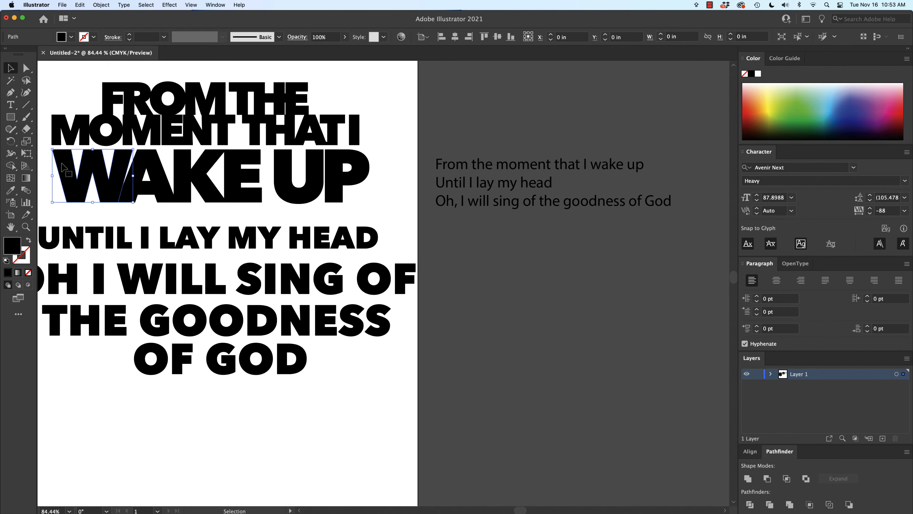
drag(48, 168, 265, 205)
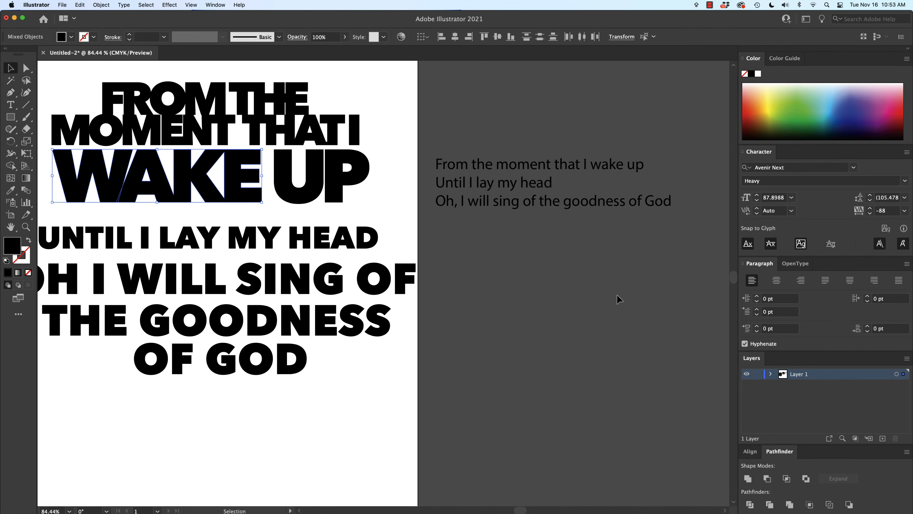
click(748, 478)
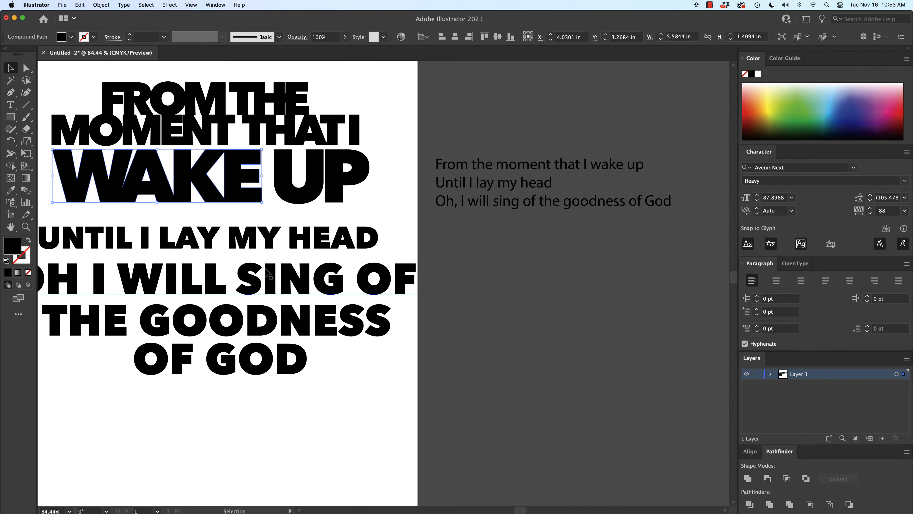
- Tighten the gap between "WAKE" and "UP" by shifting the words, with the "P" at about X 8.96 in
scroll(183, 207, left, 3)
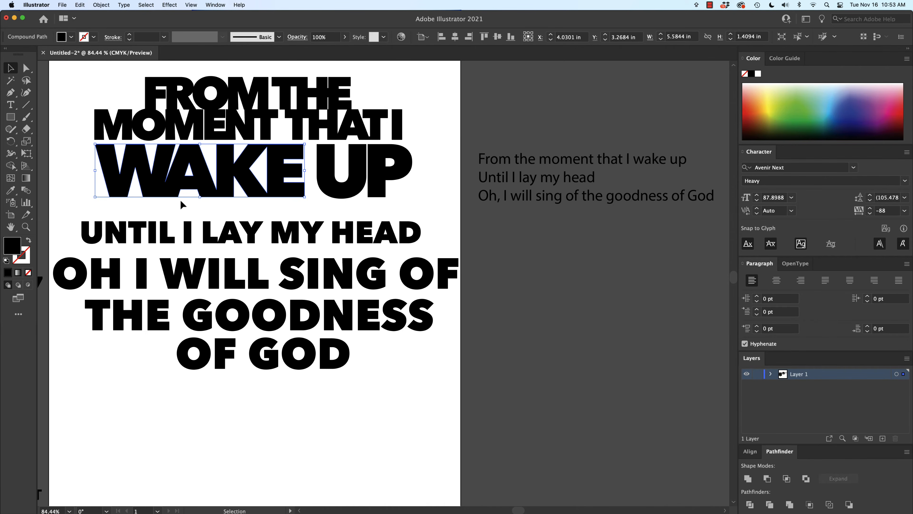
drag(174, 188, 171, 188)
drag(337, 190, 370, 192)
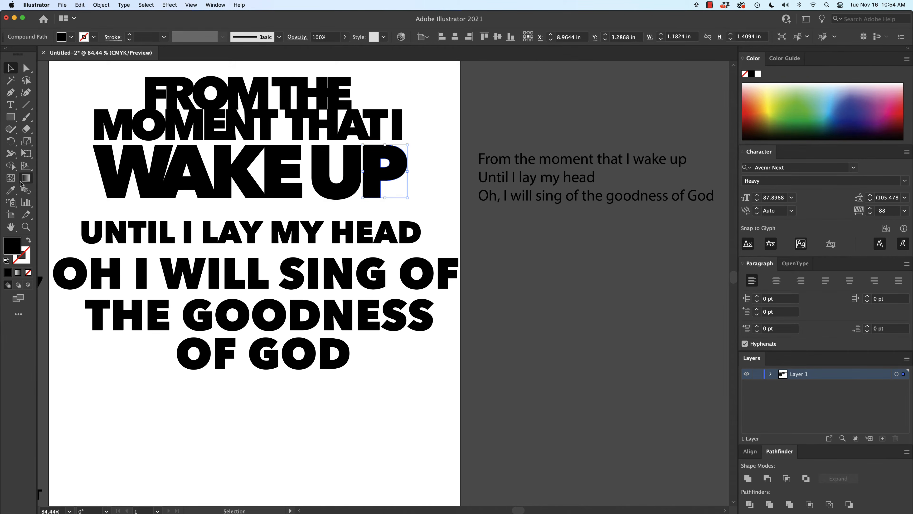
- Draw a thin black bar about 8.76 by 0.15 in between "MOMENT THAT I" and "WAKE UP", bridging both lines
click(11, 120)
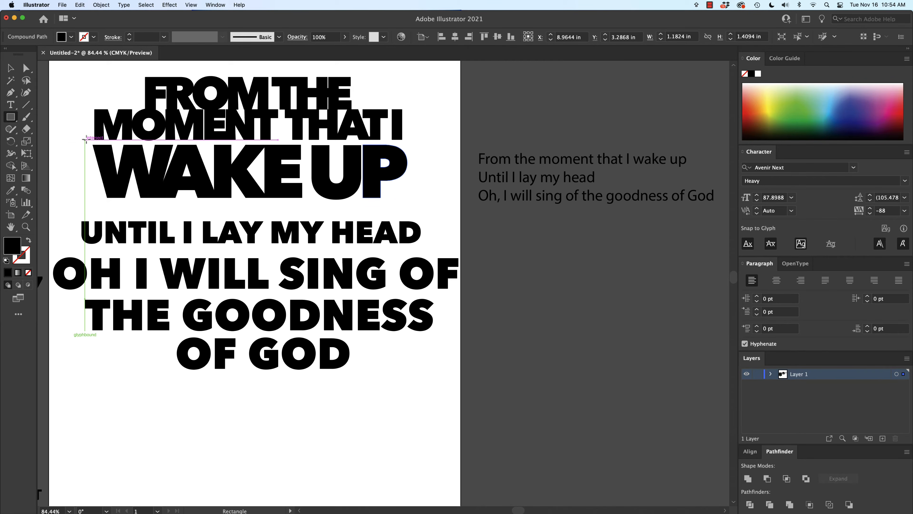
drag(86, 138, 414, 145)
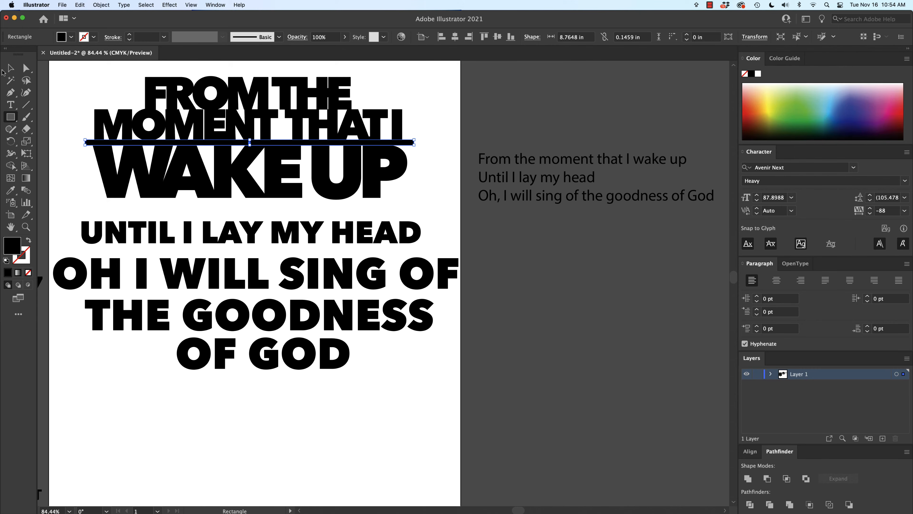
click(11, 67)
click(70, 83)
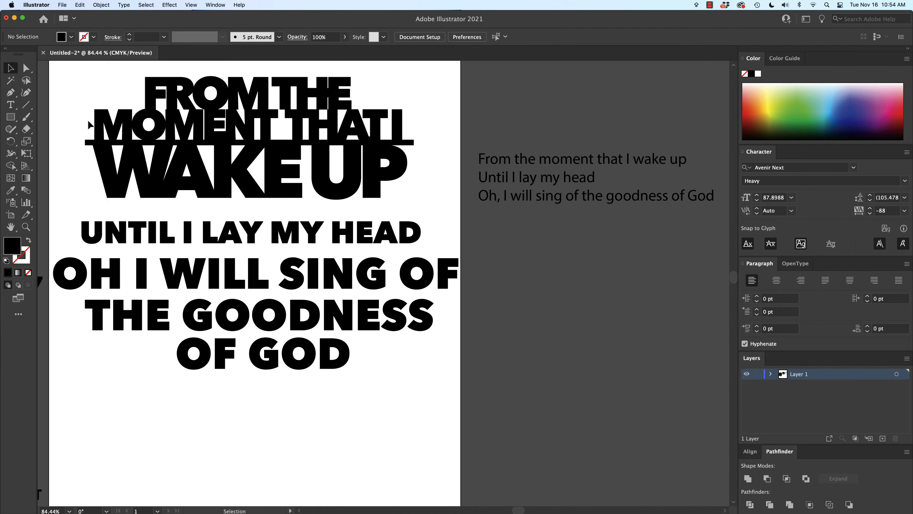
- Duplicate the bar and place the copy along the base of "WAKE UP"
click(122, 143)
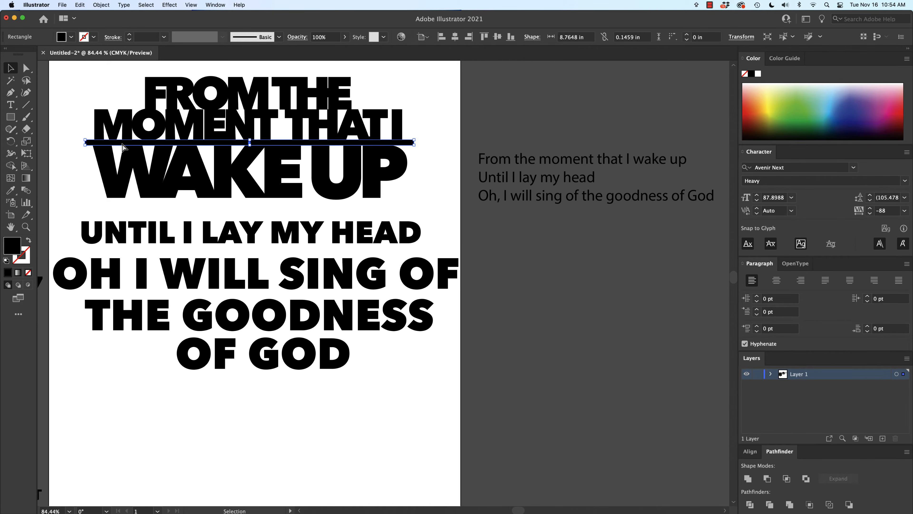
key(ctrl+c)
key(ctrl+v)
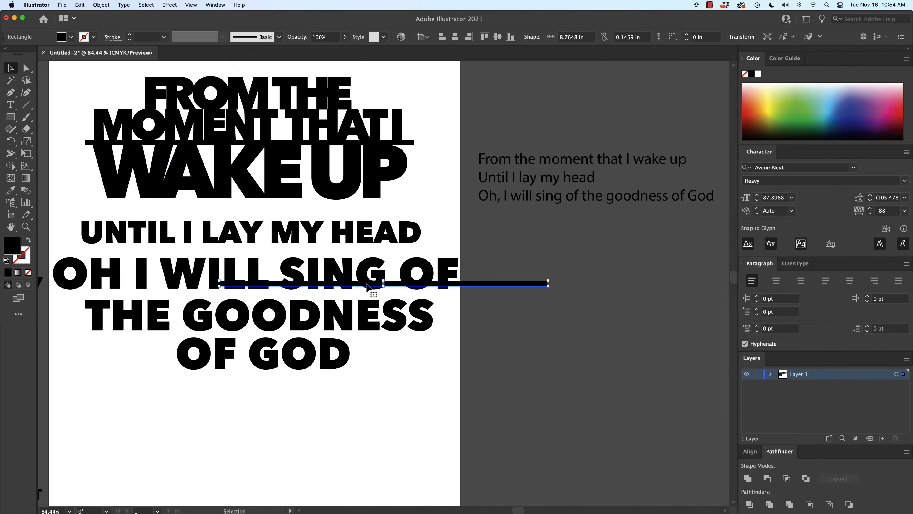
drag(366, 284, 238, 205)
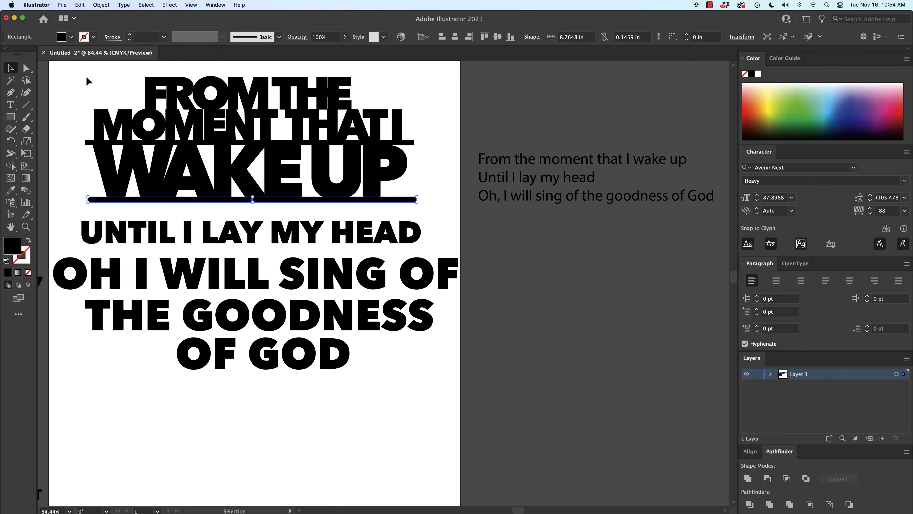
- Try to centre-align the upper lettering, both bars and "UNTIL I LAY MY HEAD" horizontally
drag(77, 67, 392, 220)
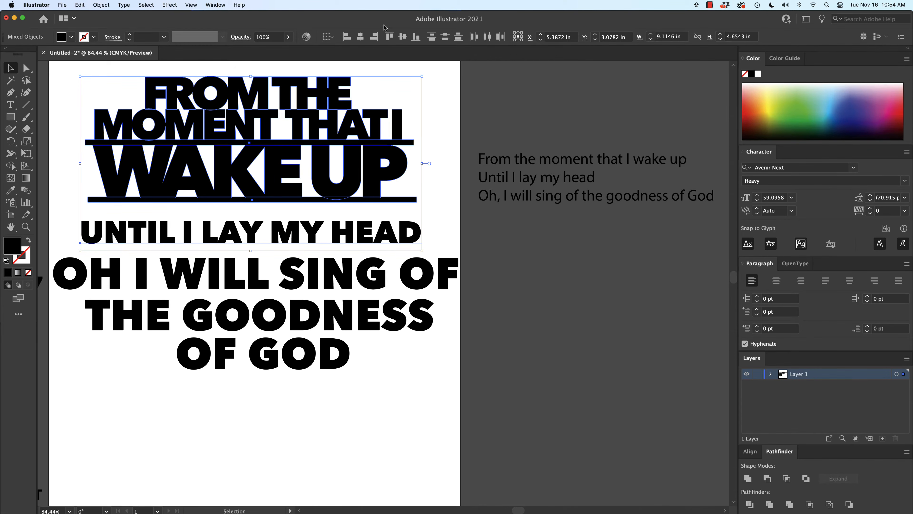
click(360, 36)
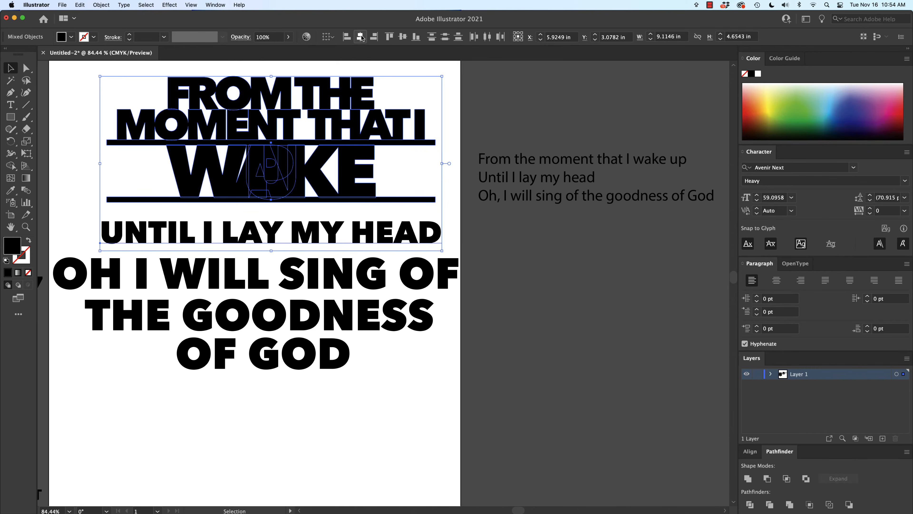
key(super+z)
click(63, 99)
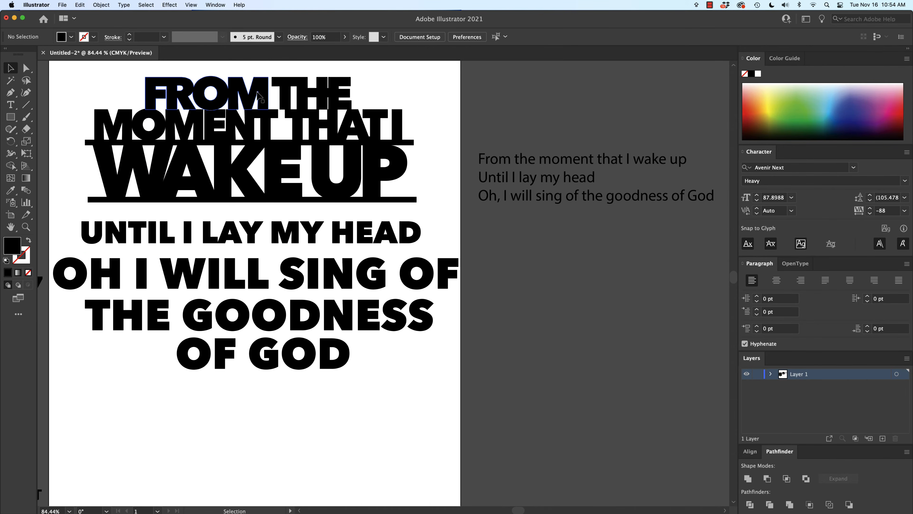
- Group the "U" and "P", and group them with the united "WAKE" as one object
click(284, 92)
click(256, 118)
click(259, 129)
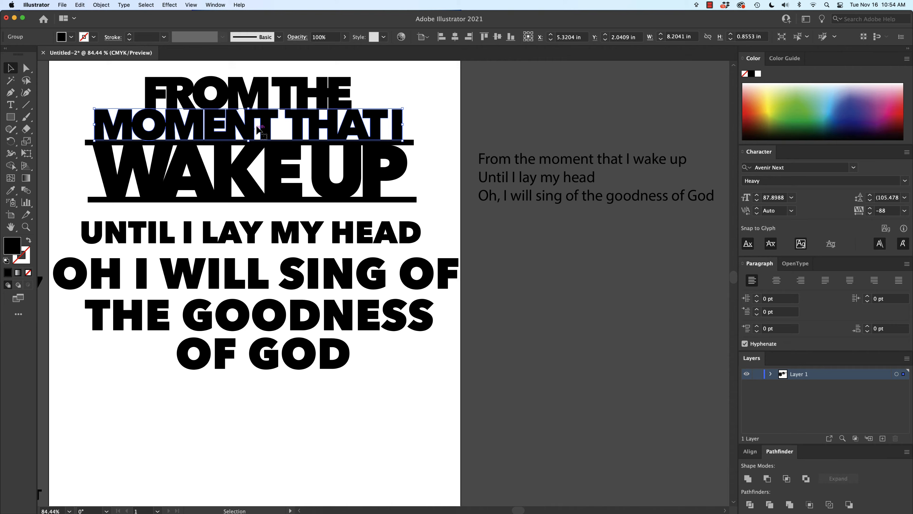
click(284, 170)
click(323, 181)
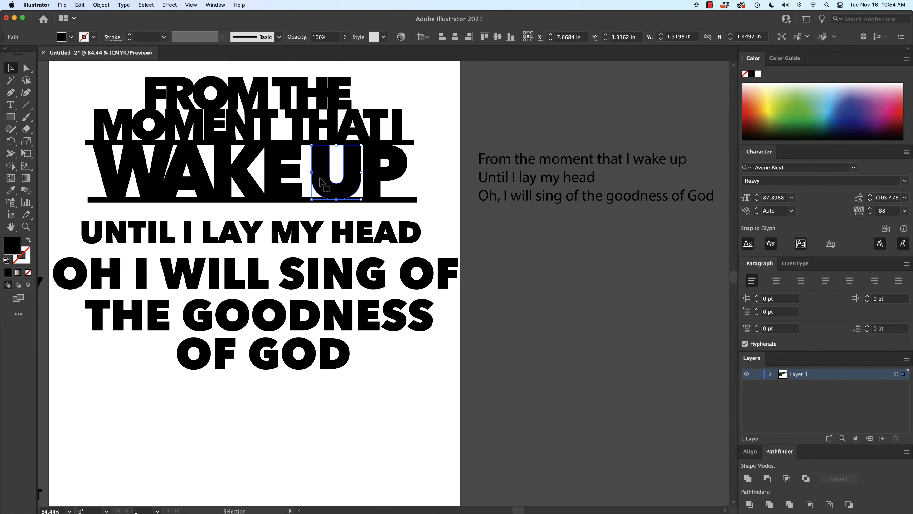
shift+click(374, 187)
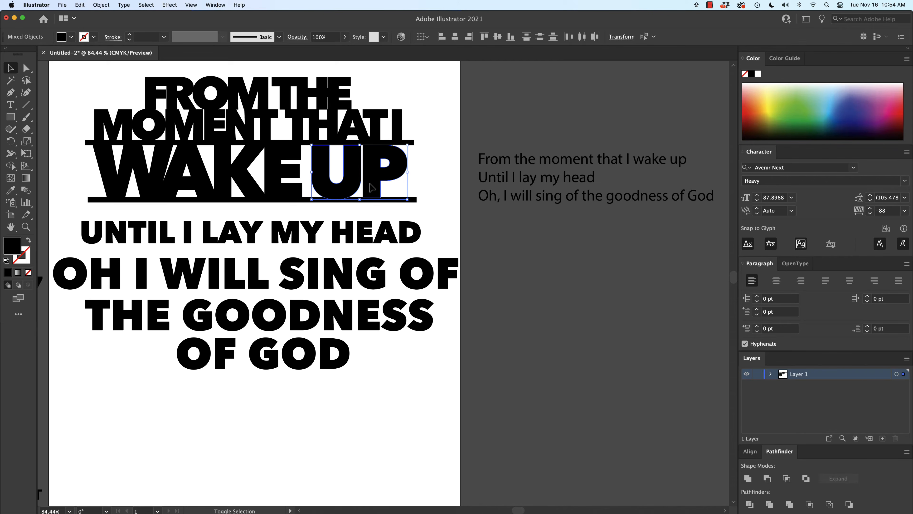
shift+click(393, 199)
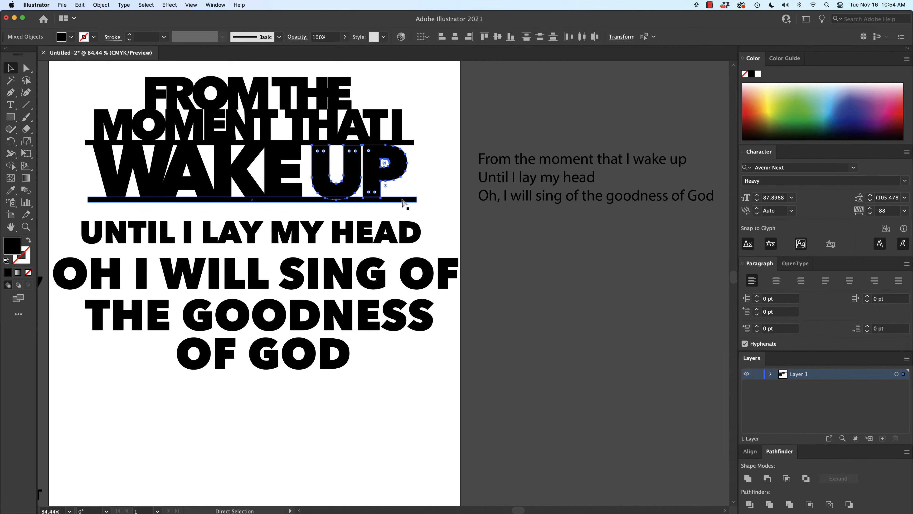
key(super+g)
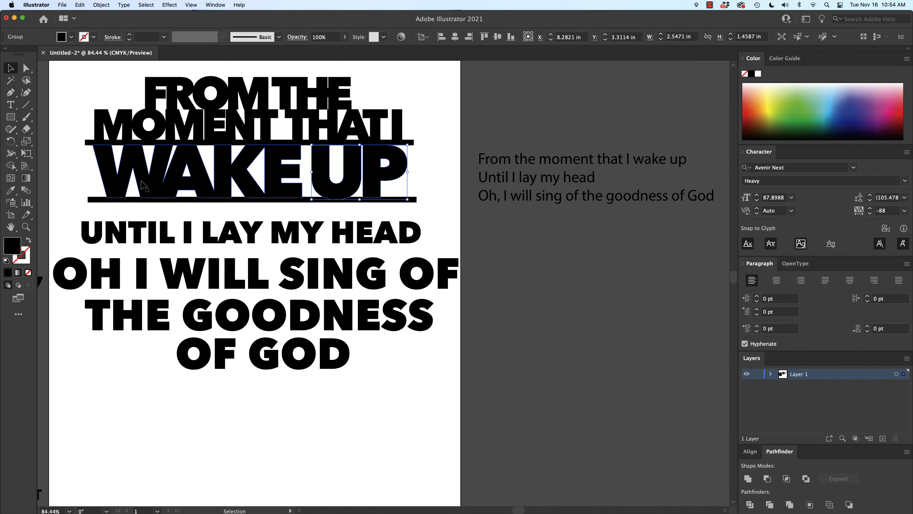
shift+click(148, 181)
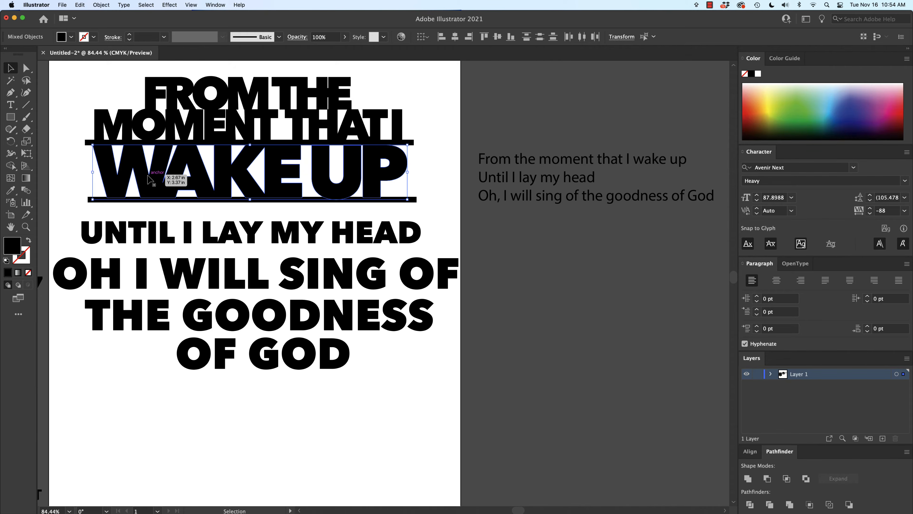
key(super+g)
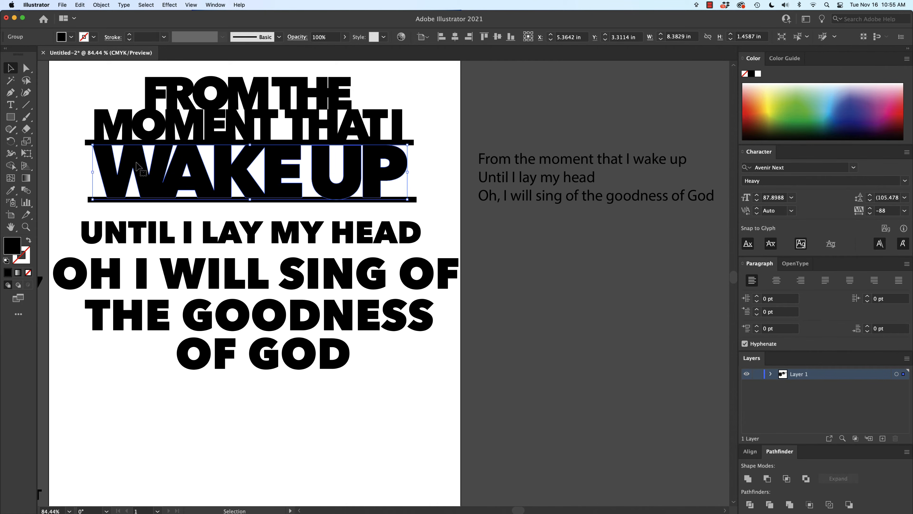
- Centre-align the "FROM THE", "MOMENT THAT I" and "WAKE UP" lines and both bars horizontally
drag(90, 75, 337, 203)
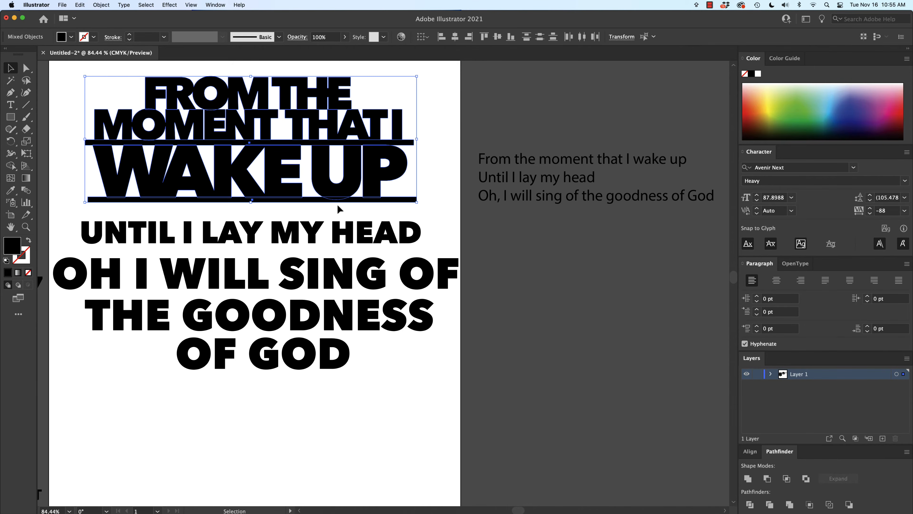
click(455, 36)
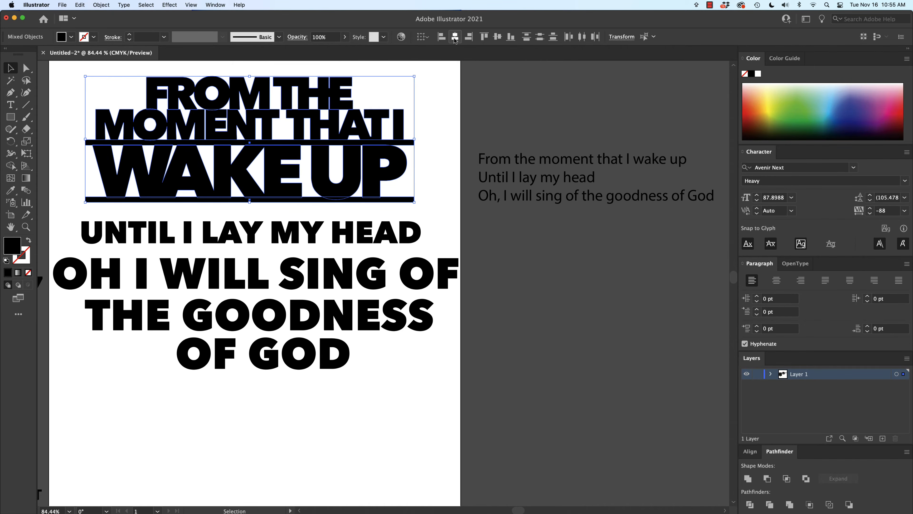
click(458, 118)
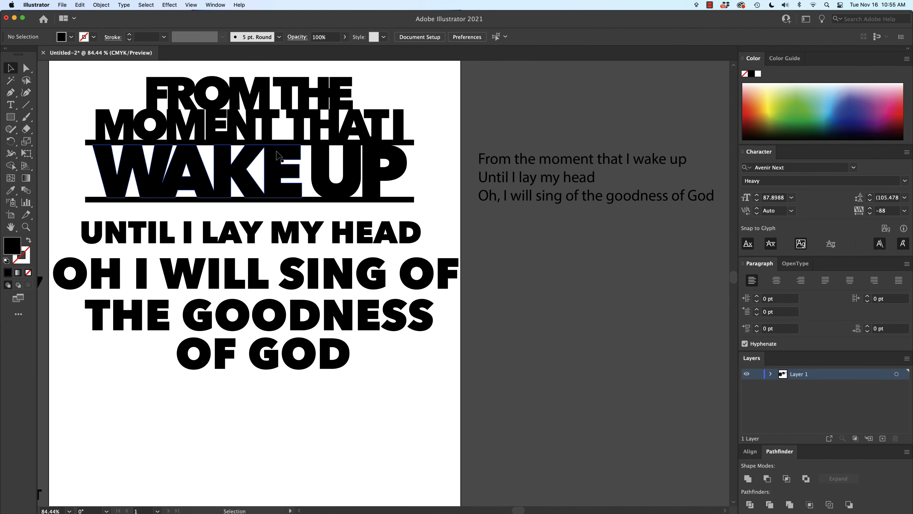
- Preview the Cortado font on the "UNTIL I LAY MY HEAD" line and retype it as "until I lay my head"
scroll(276, 151, down, 2)
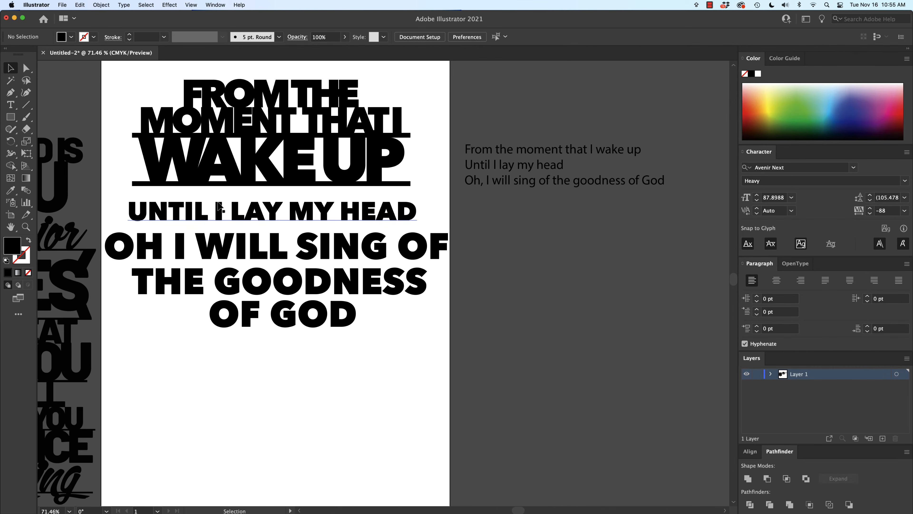
click(220, 210)
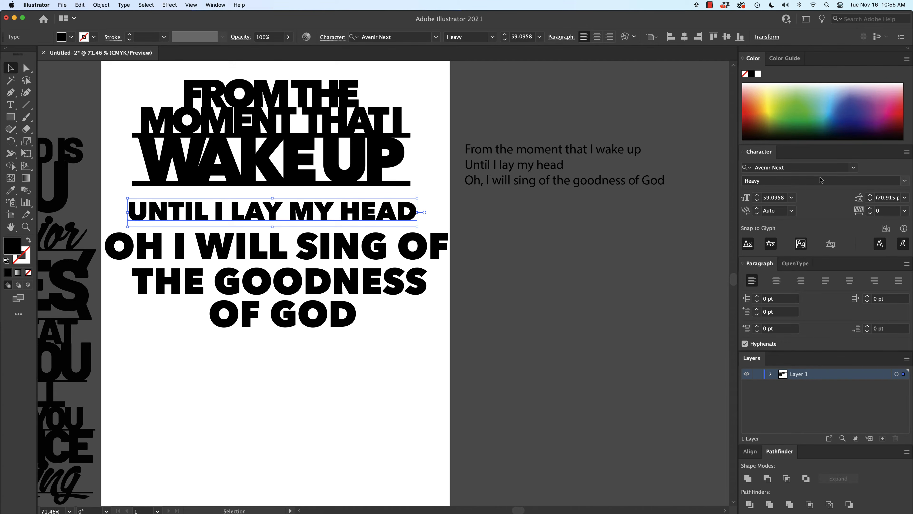
click(853, 167)
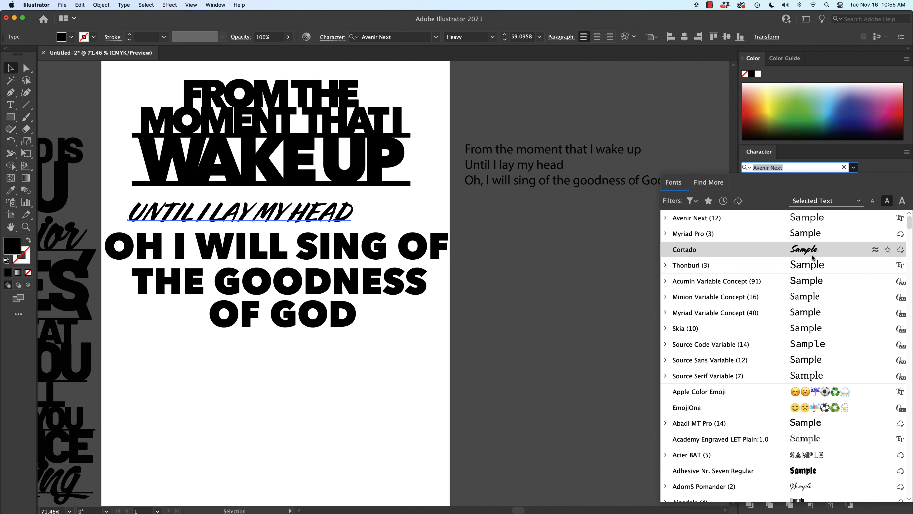
triple_click(315, 207)
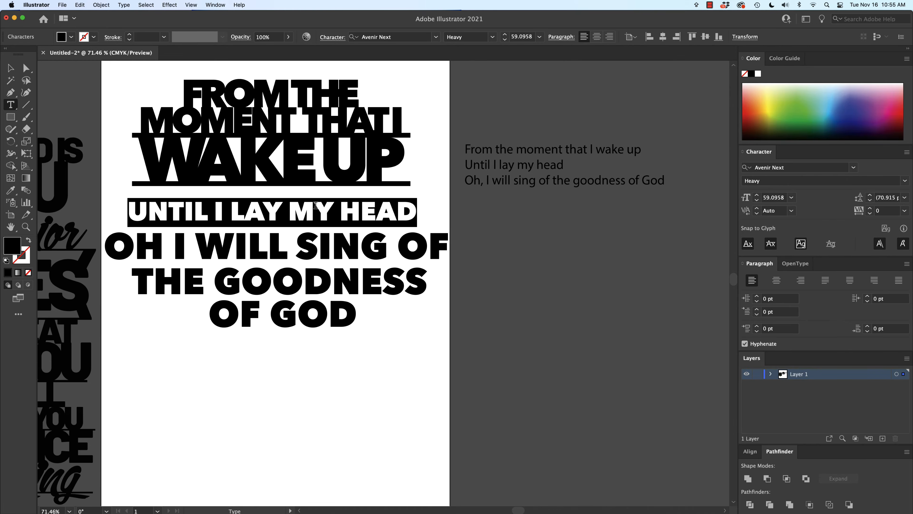
text(un)
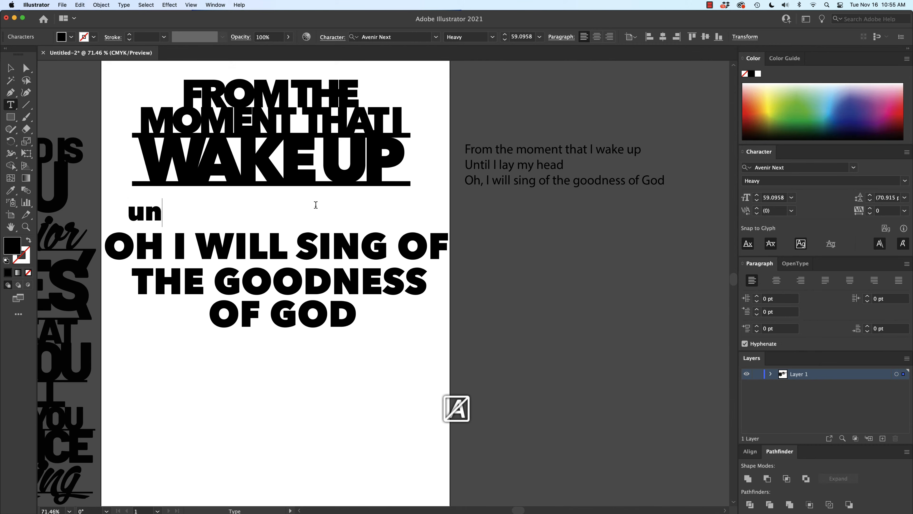
text(til I lay my head)
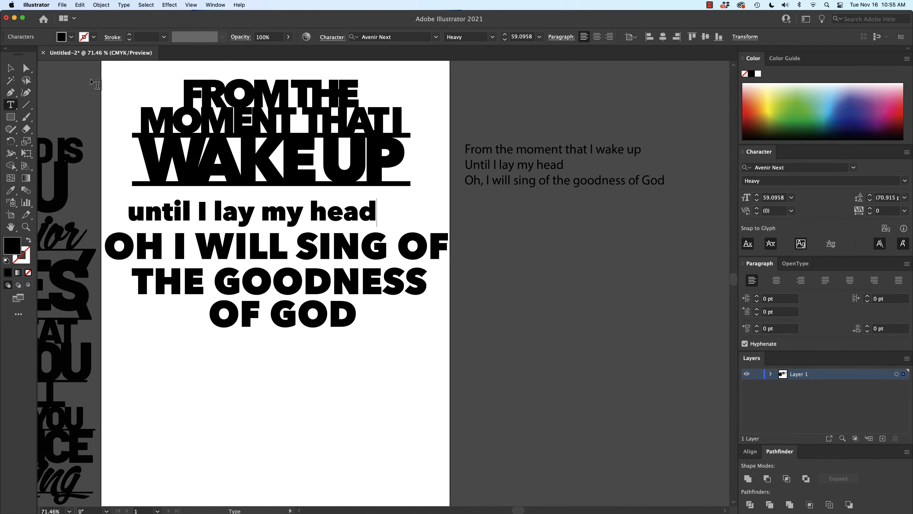
- Enlarge the "until I lay my head" line to about 65 pt beneath the lower bar and set its font to Calgary Script OT
click(10, 68)
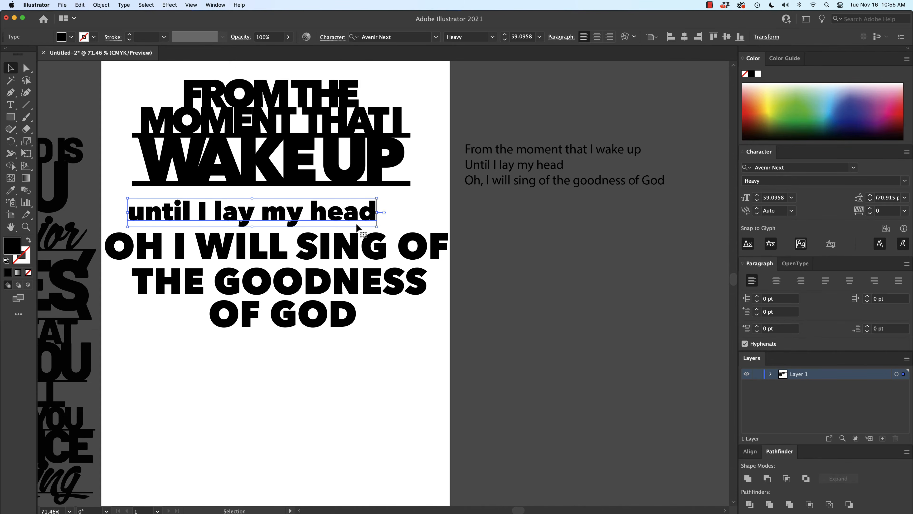
drag(377, 226, 398, 210)
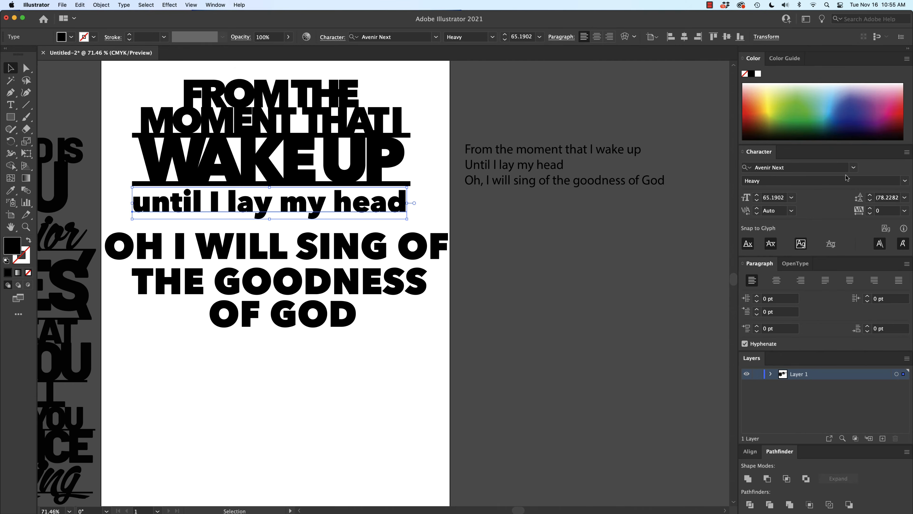
click(854, 168)
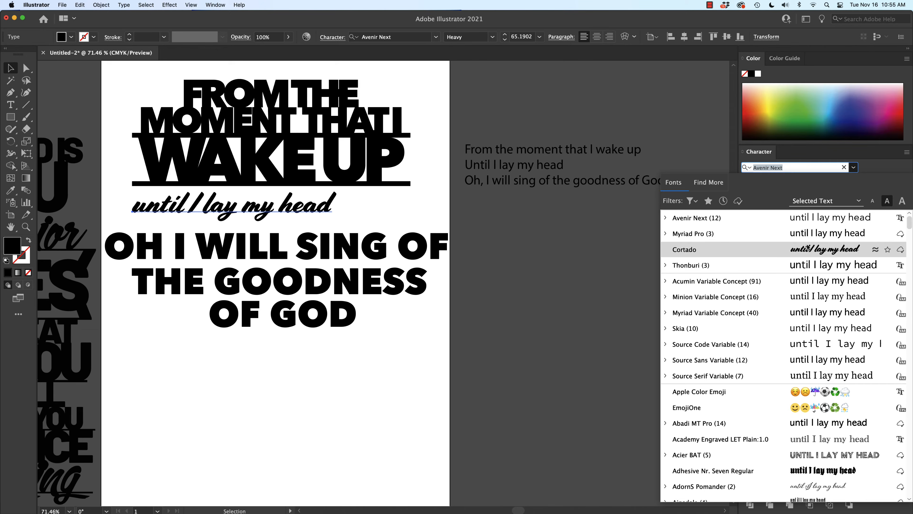
scroll(798, 344, down, 10)
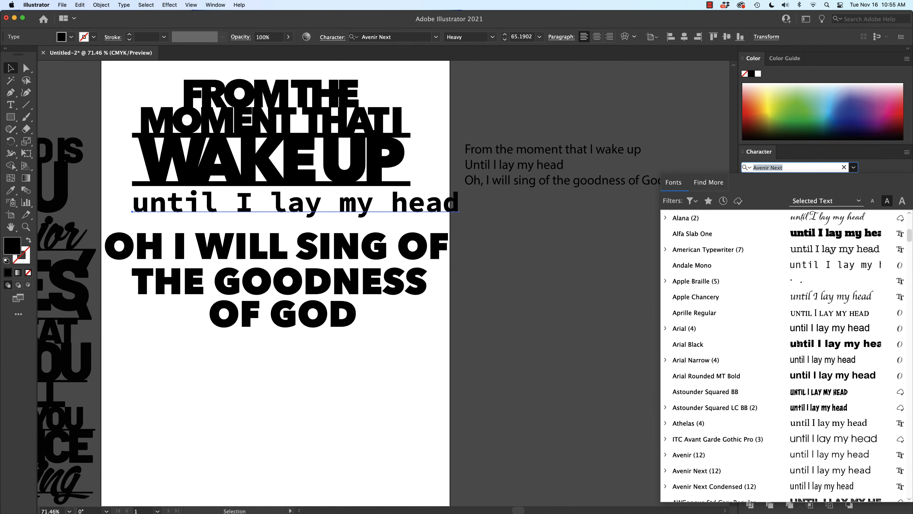
scroll(797, 343, down, 8)
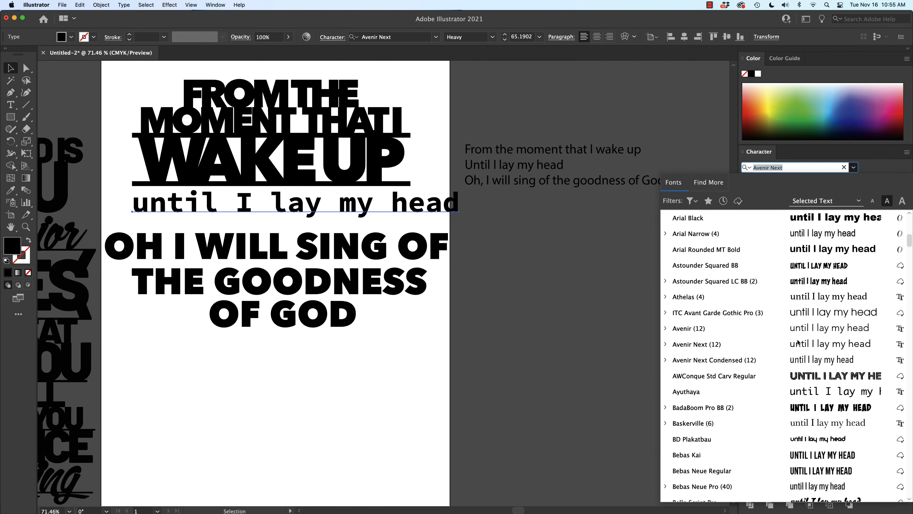
scroll(798, 343, down, 11)
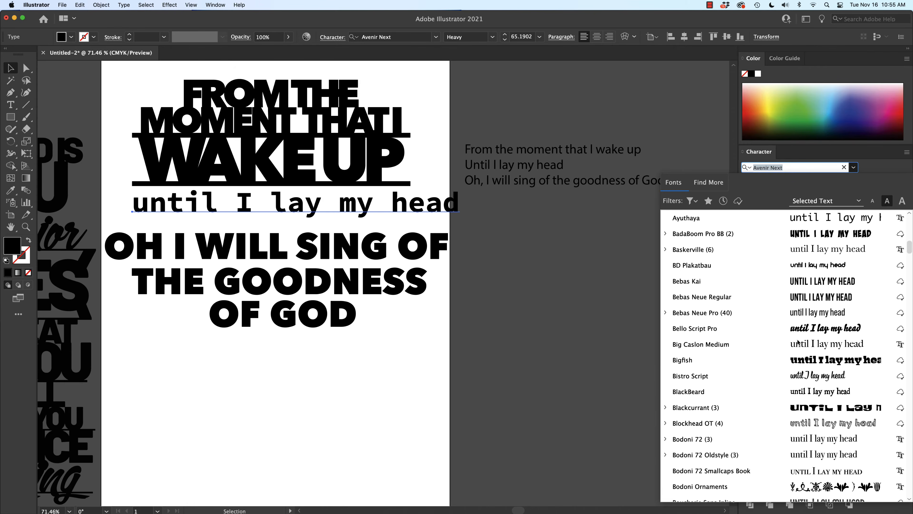
scroll(797, 342, down, 1)
scroll(798, 343, down, 8)
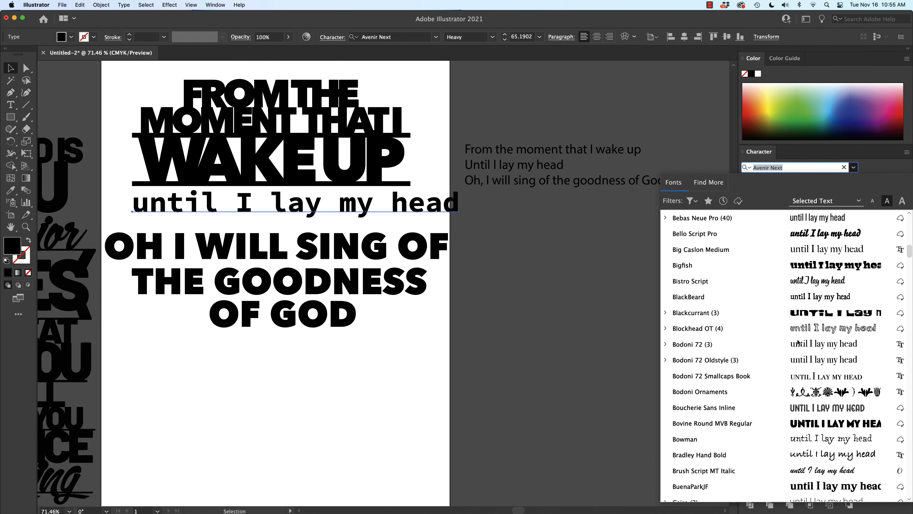
scroll(797, 343, down, 8)
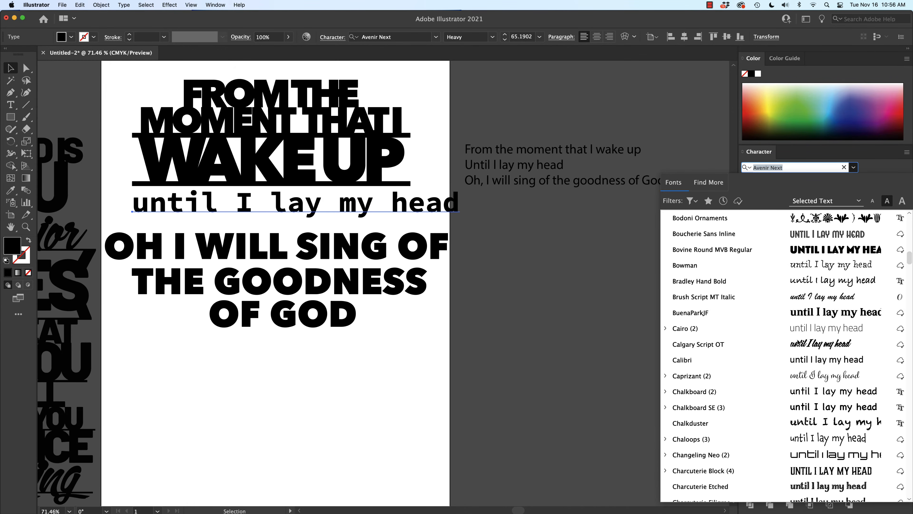
click(807, 347)
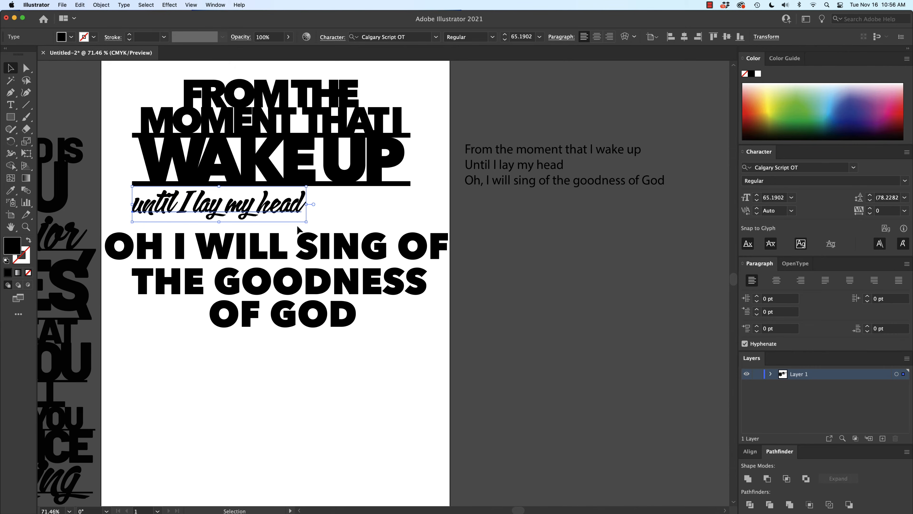
- Scale the script line up to about 95 pt and centre it horizontally against the lower bar and the lettering above
drag(309, 225, 407, 230)
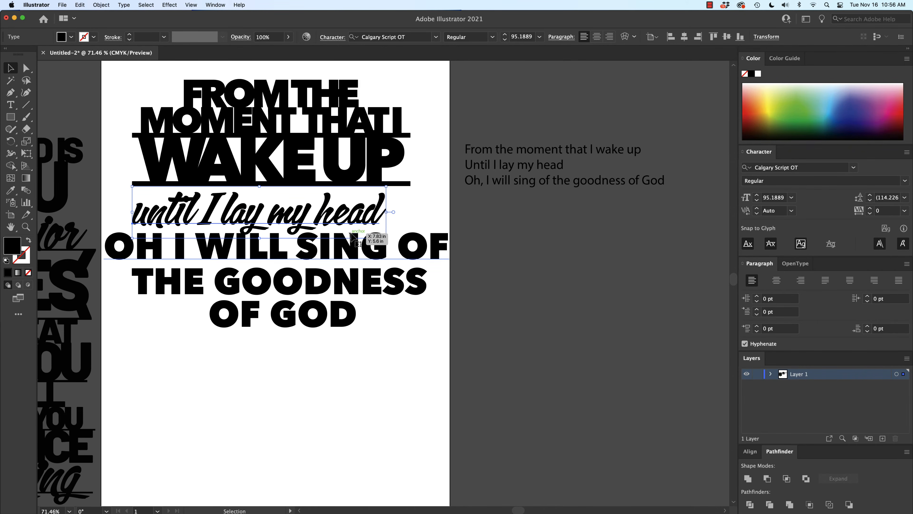
drag(352, 225, 362, 214)
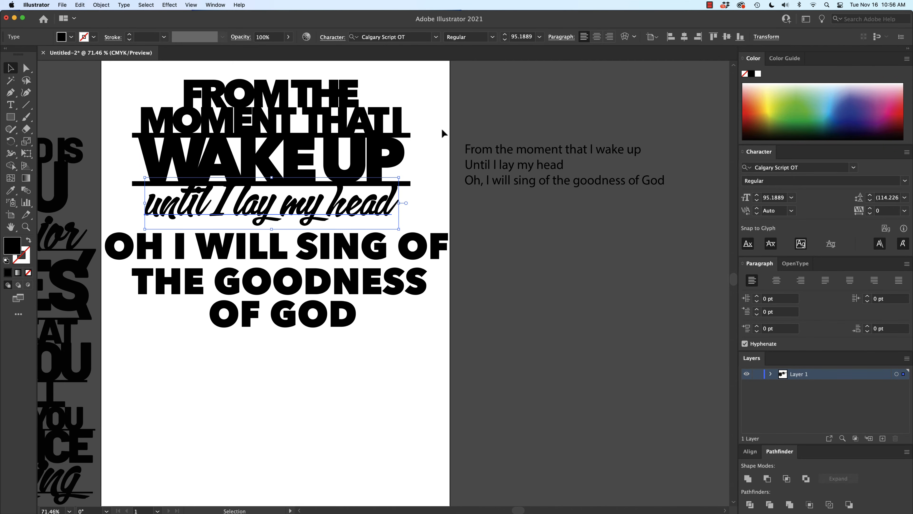
drag(433, 124, 274, 217)
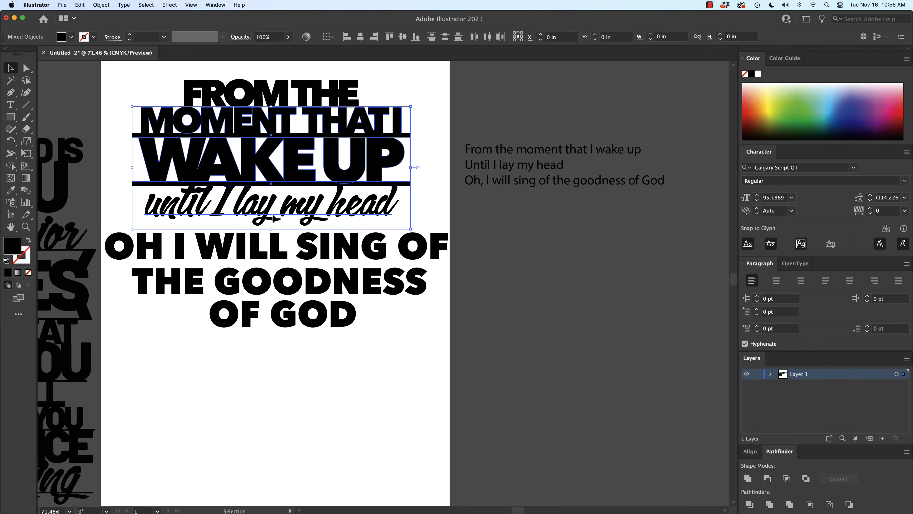
click(363, 37)
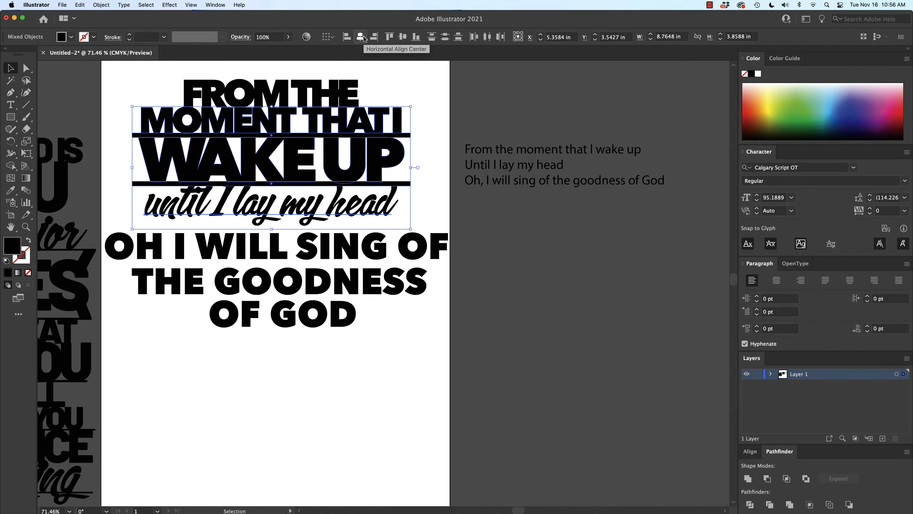
click(430, 119)
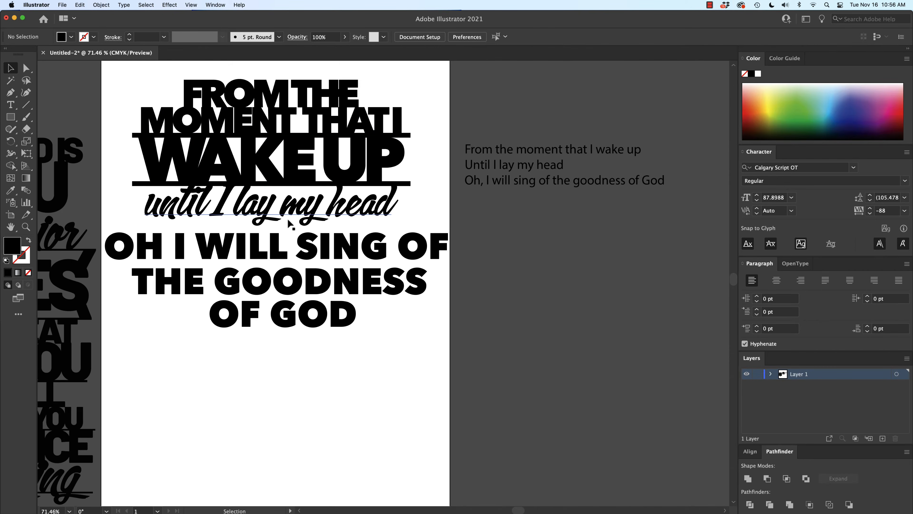
- Shift the script line down slightly so the tops of its tall letters just meet the lower bar
scroll(201, 216, up, 3)
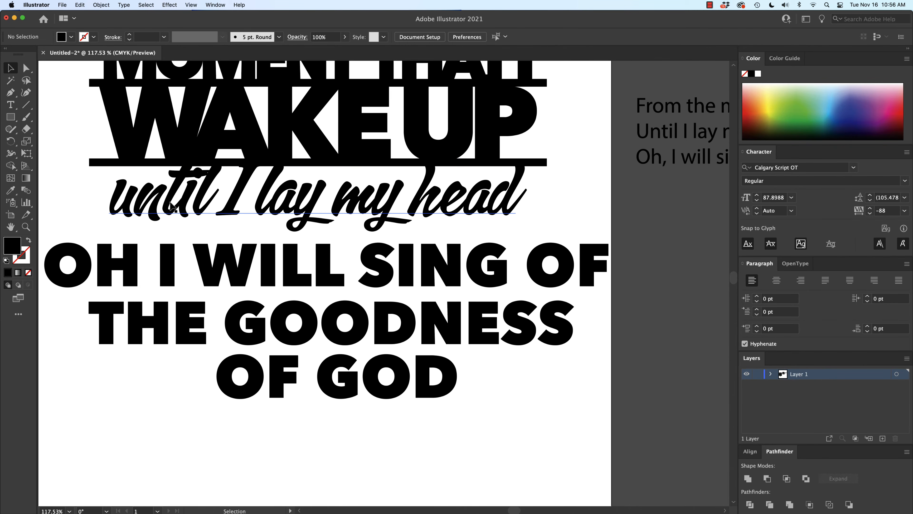
alt+scroll(172, 206, up, 3)
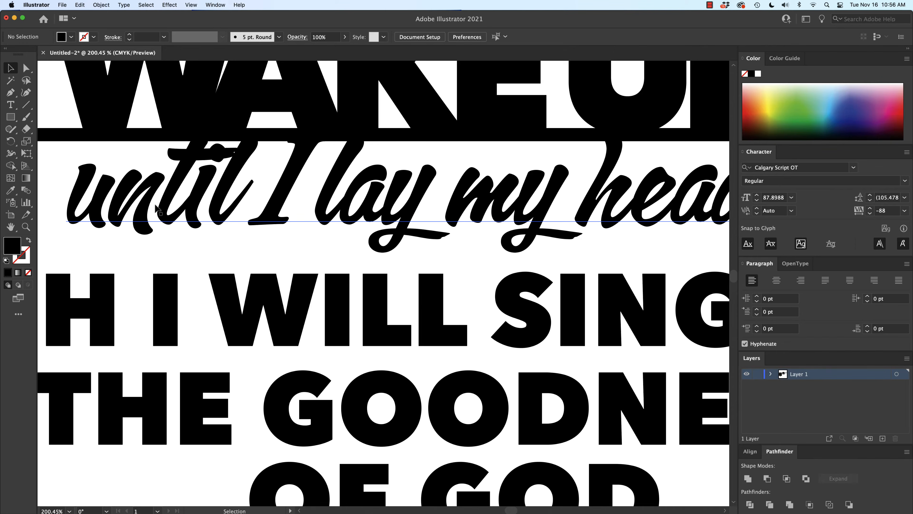
scroll(302, 227, right, 5)
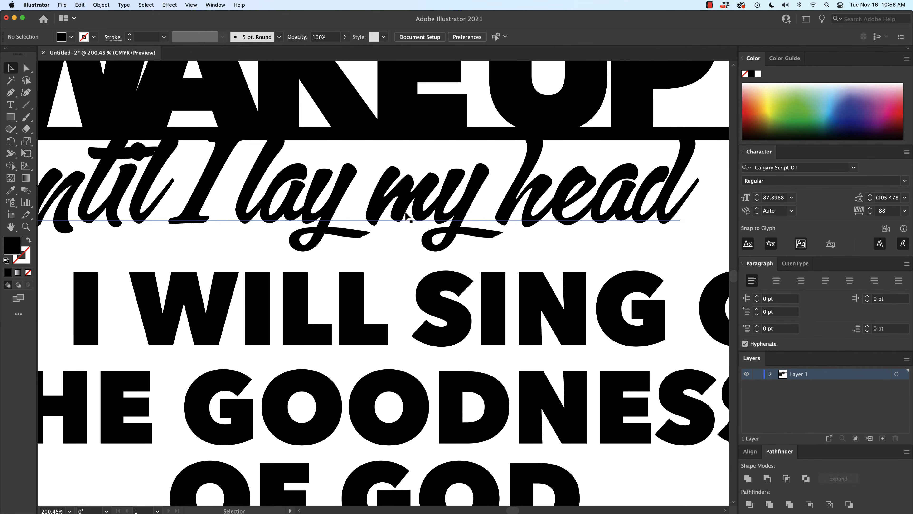
scroll(403, 218, down, 3)
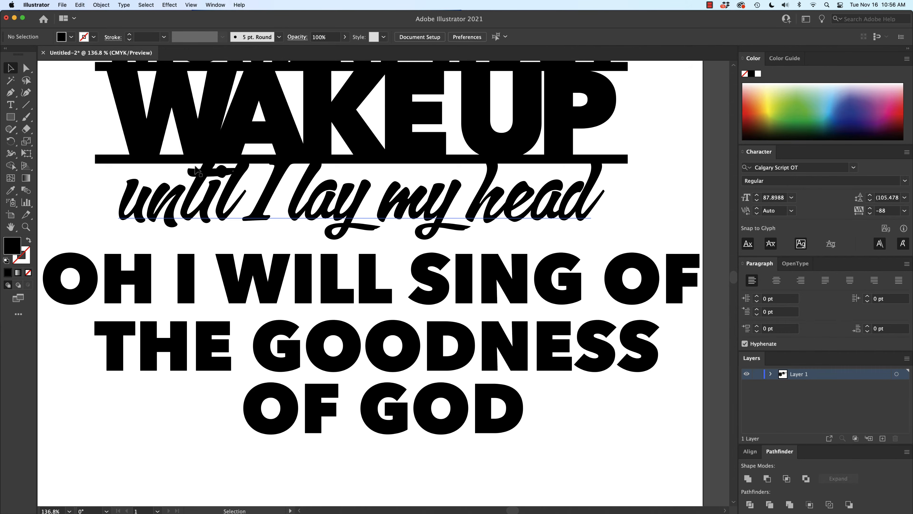
scroll(141, 159, down, 1)
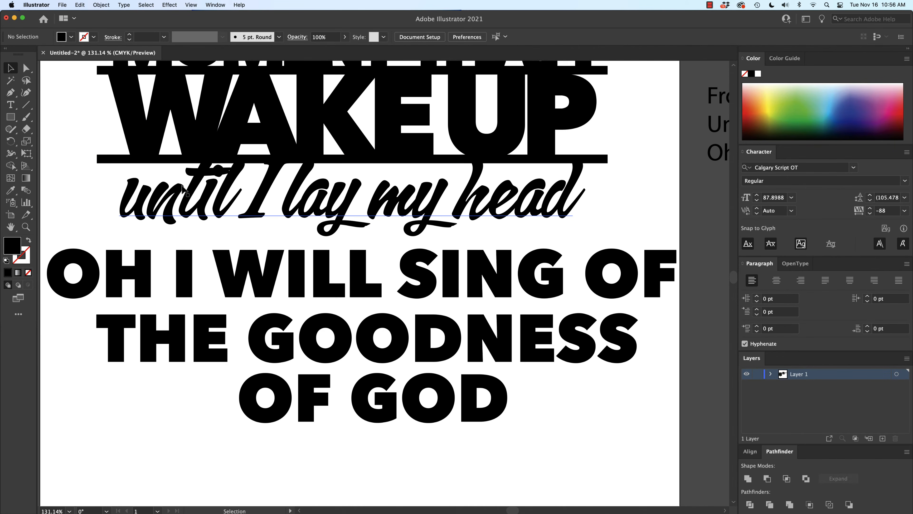
click(191, 195)
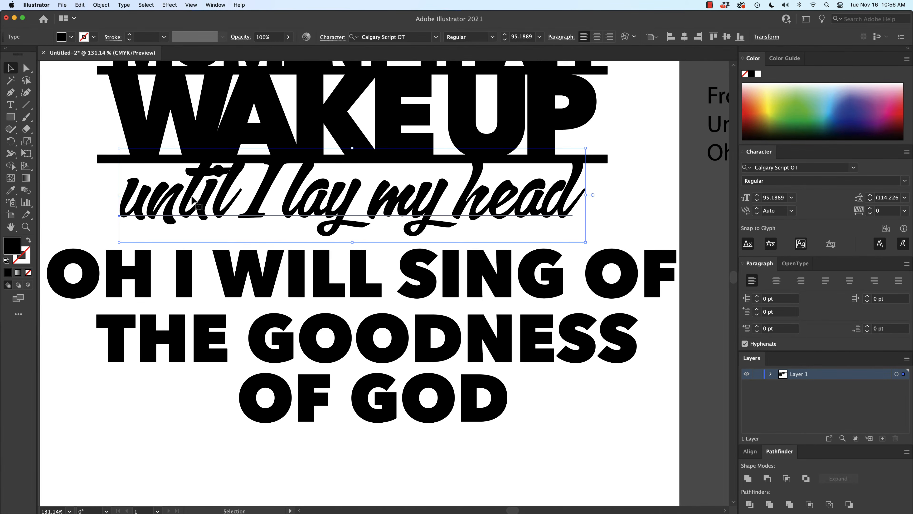
drag(191, 195, 193, 198)
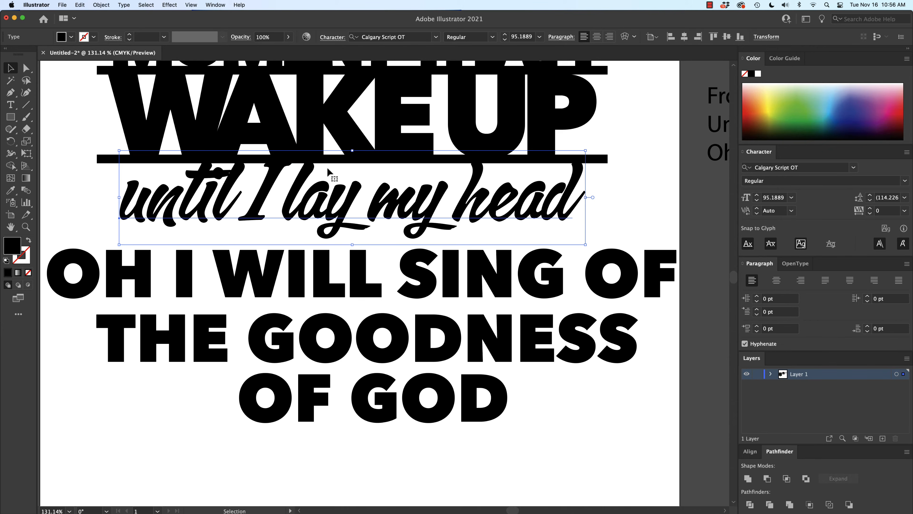
click(100, 159)
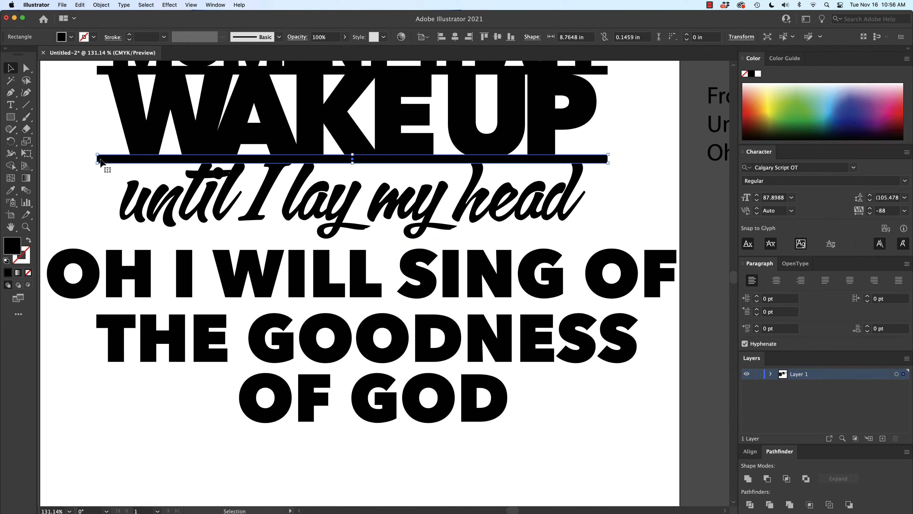
drag(100, 160, 128, 282)
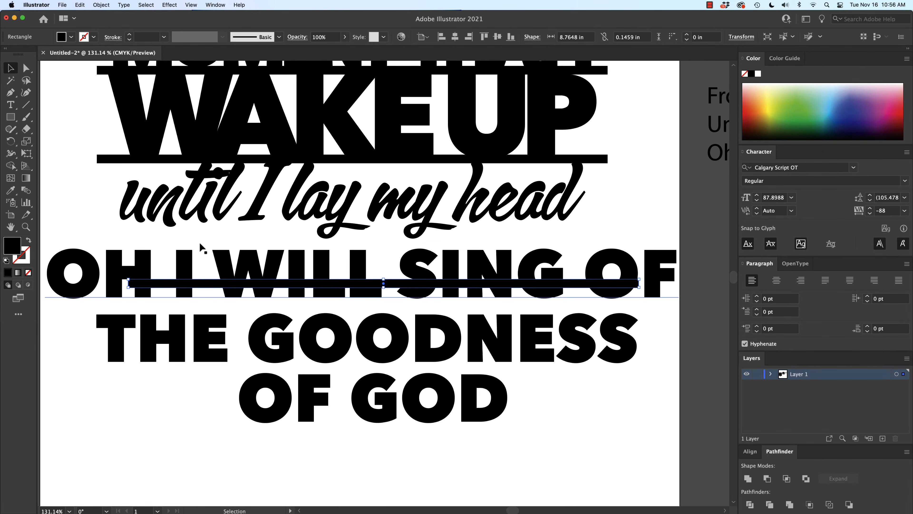
scroll(195, 270, down, 3)
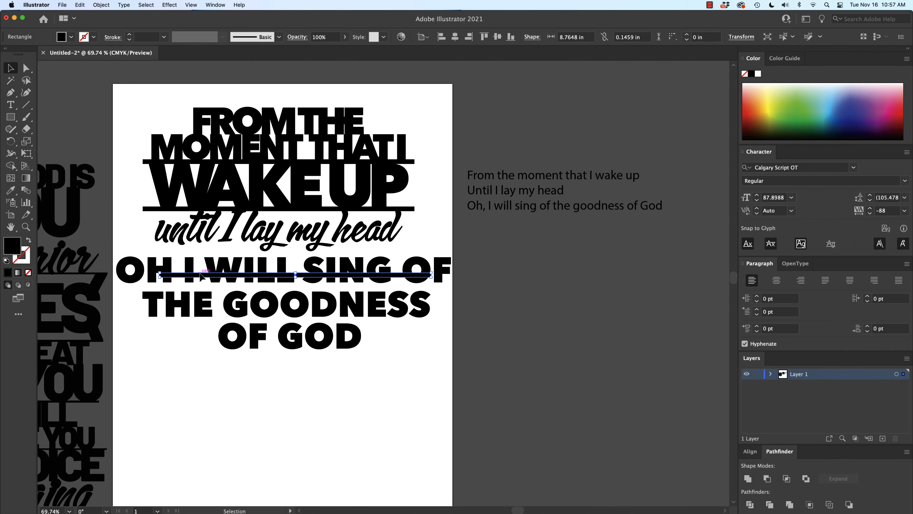
drag(200, 276, 191, 246)
key(Delete)
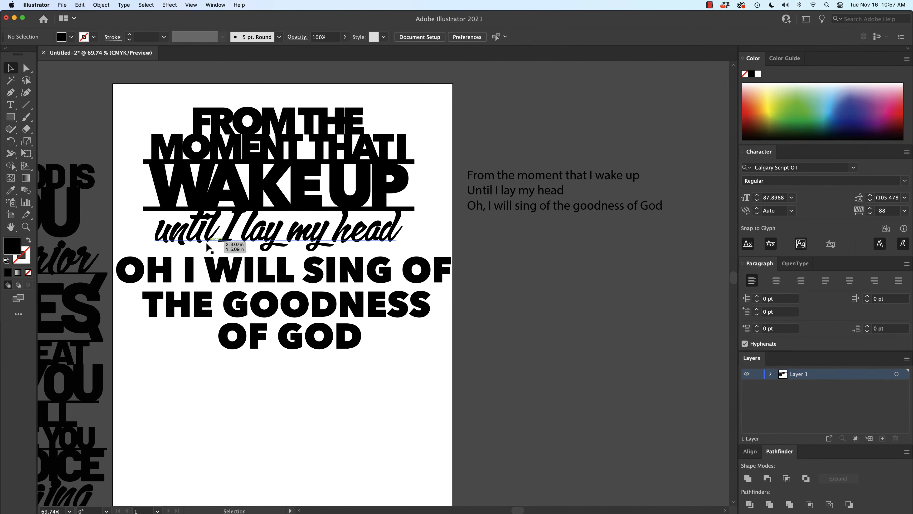
- Tighten the tracking of the "OH I WILL SING OF" line to -102
scroll(207, 247, up, 2)
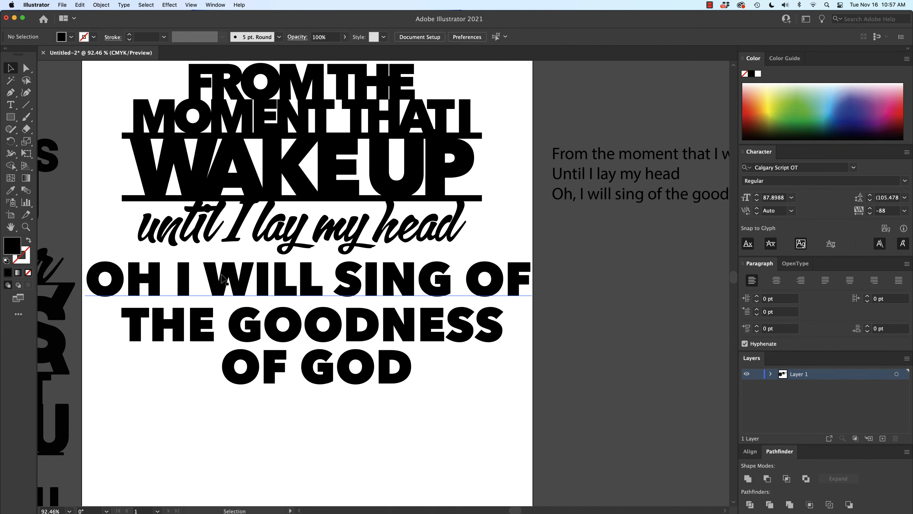
mouse_move(223, 278)
mouse_down()
mouse_move(219, 252)
mouse_move(220, 277)
mouse_up()
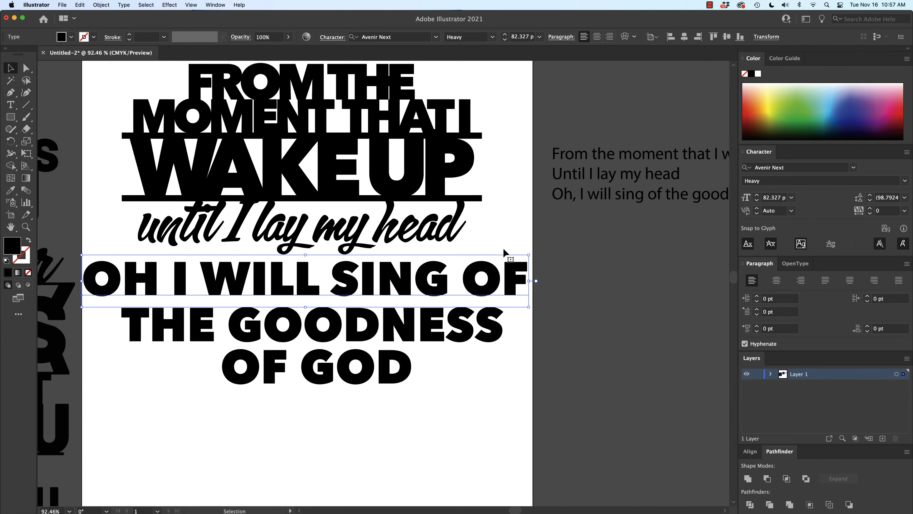
click(870, 215)
click(869, 214)
click(869, 214)
click(870, 215)
click(869, 214)
click(870, 215)
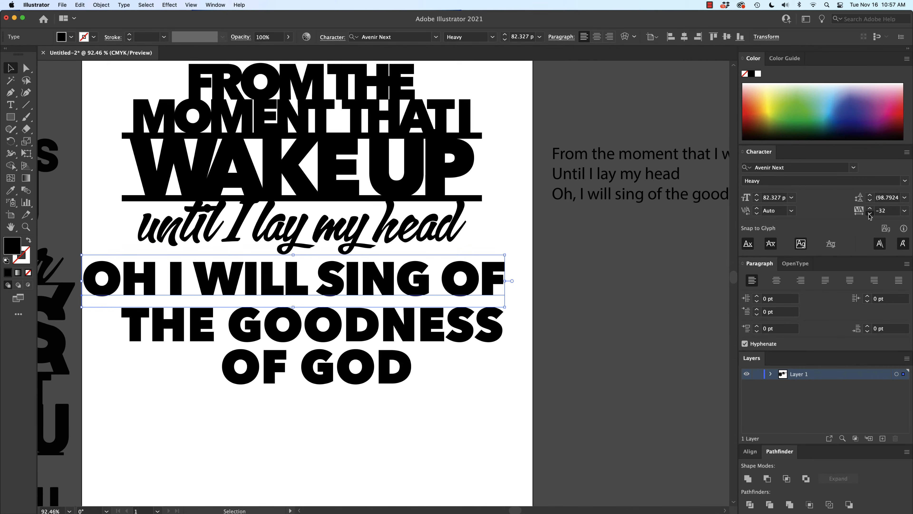
click(870, 214)
click(870, 214)
click(869, 214)
click(869, 214)
click(870, 215)
click(870, 214)
click(870, 214)
click(869, 215)
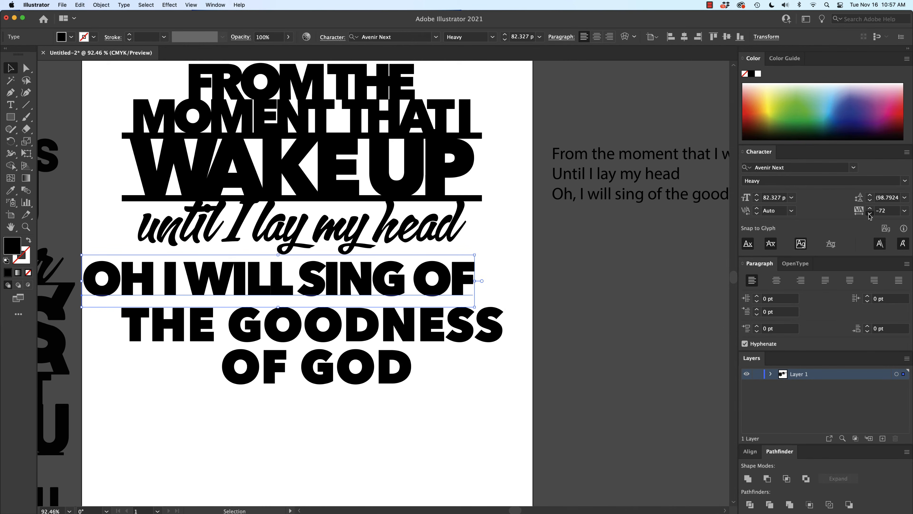
click(869, 214)
click(870, 214)
click(869, 214)
click(870, 215)
click(869, 215)
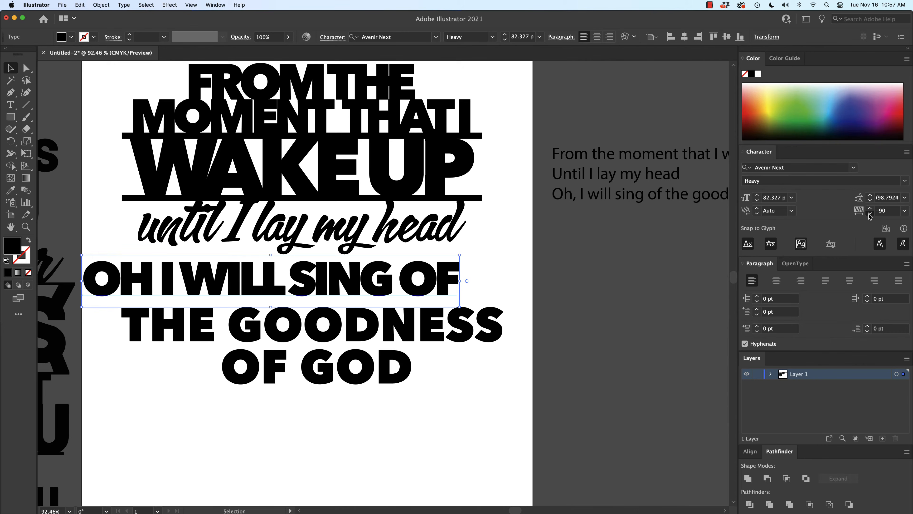
click(870, 215)
click(869, 215)
click(869, 214)
click(870, 215)
click(870, 214)
click(869, 215)
click(869, 214)
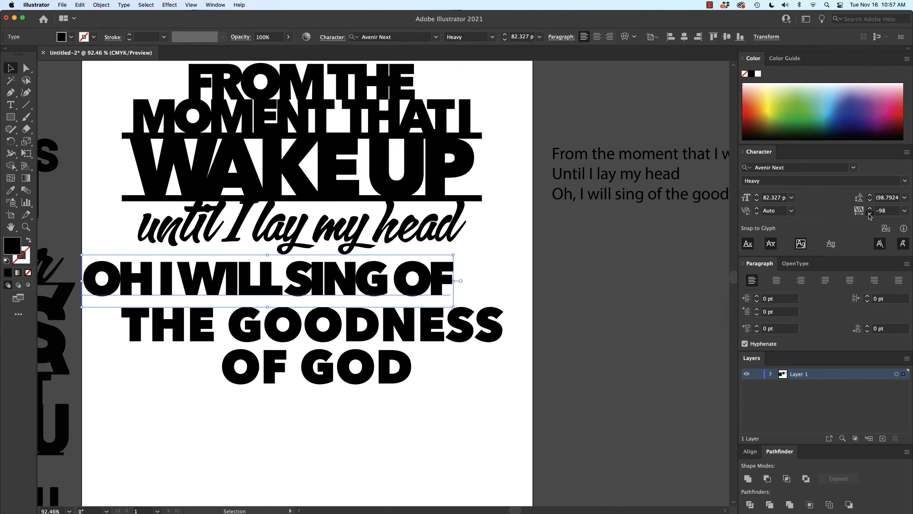
click(870, 214)
click(869, 214)
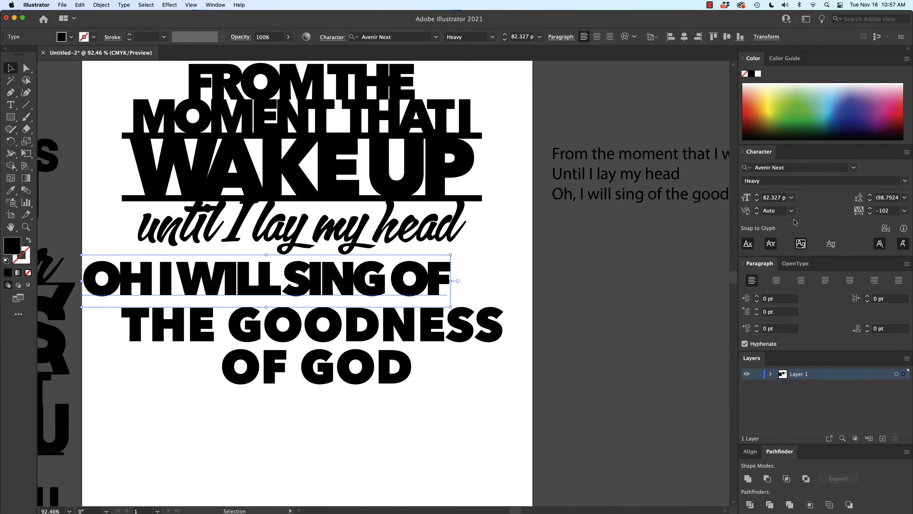
- Move "OH I WILL SING OF" up against the script line's descenders and set its tracking to -104
drag(393, 284, 431, 270)
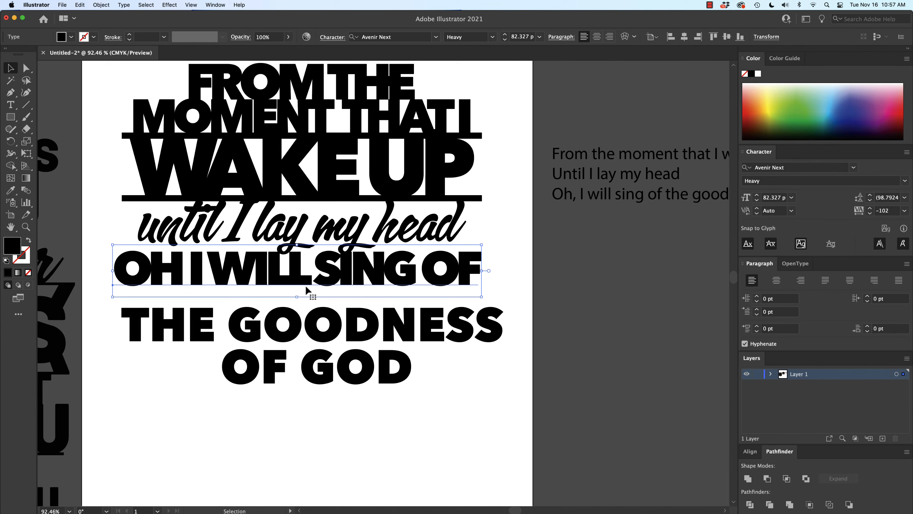
click(871, 215)
click(871, 215)
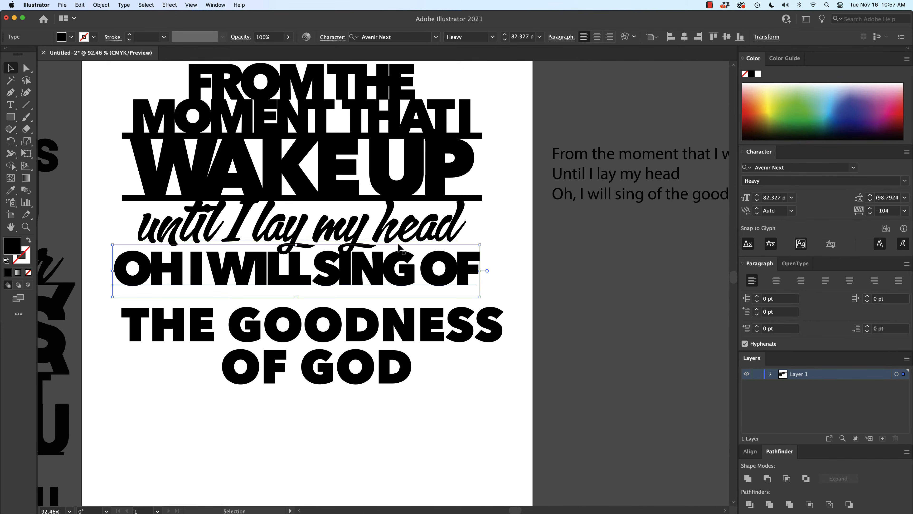
drag(396, 268, 399, 267)
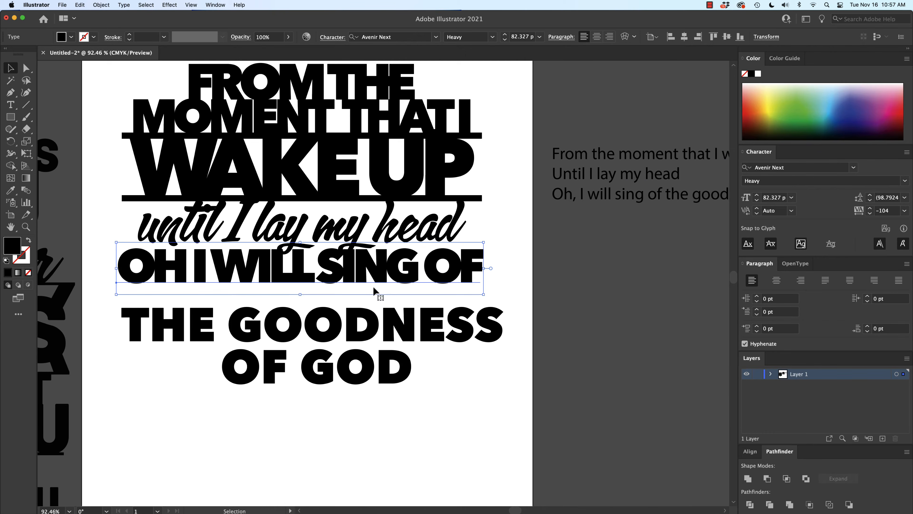
- Convert the "OH I WILL SING OF" line to outlines and unite its overlapping letters into one shape
right_click(378, 266)
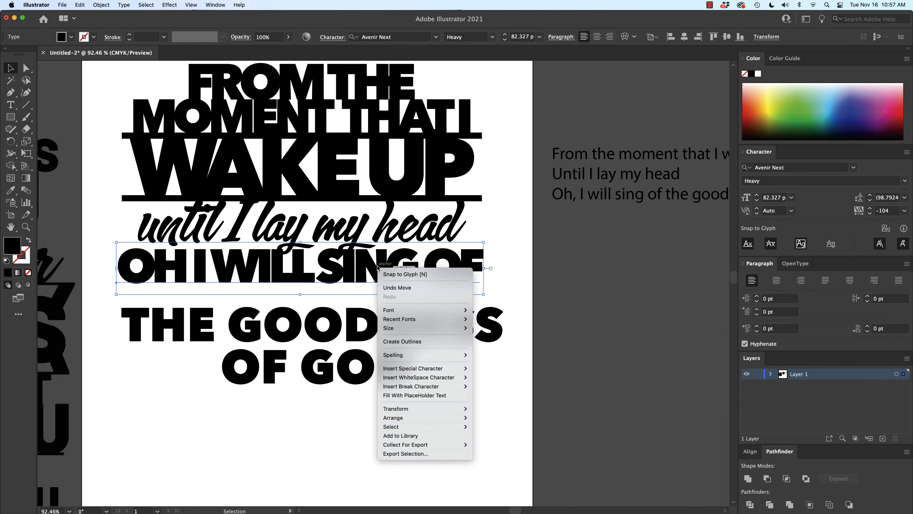
click(400, 341)
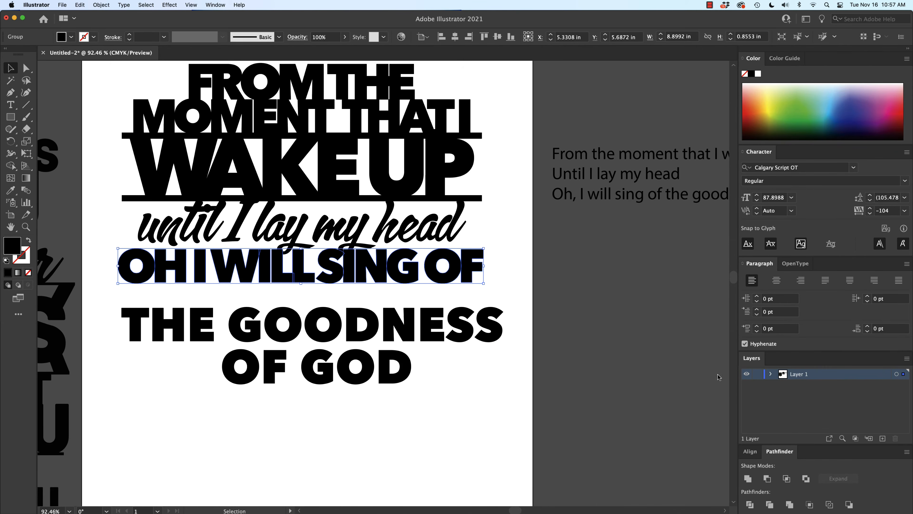
click(747, 478)
click(181, 231)
click(112, 82)
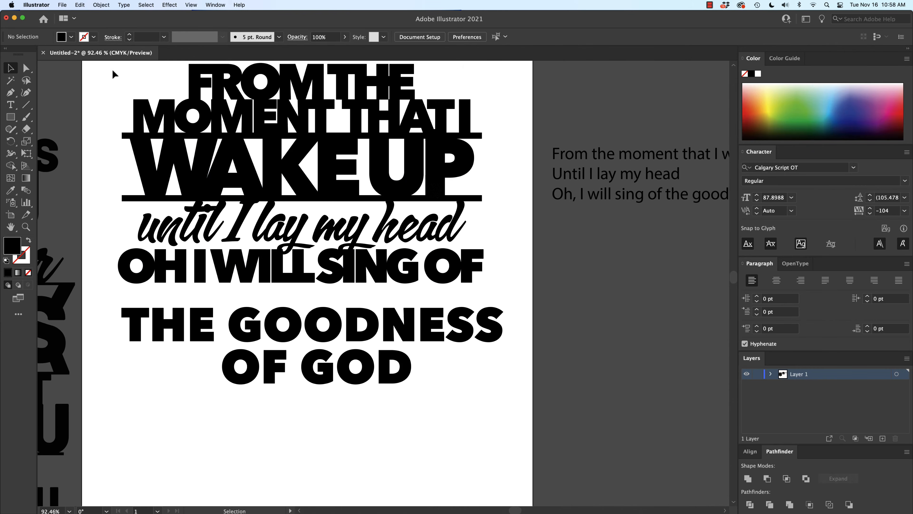
- Align everything from "FROM THE" down to "OH I WILL SING OF", including the bars, on a common horizontal centre
drag(112, 73, 442, 282)
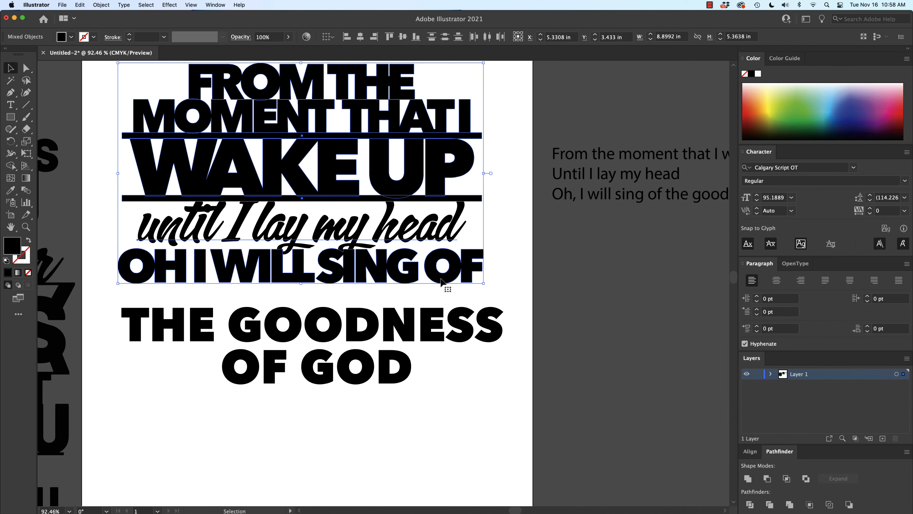
click(359, 36)
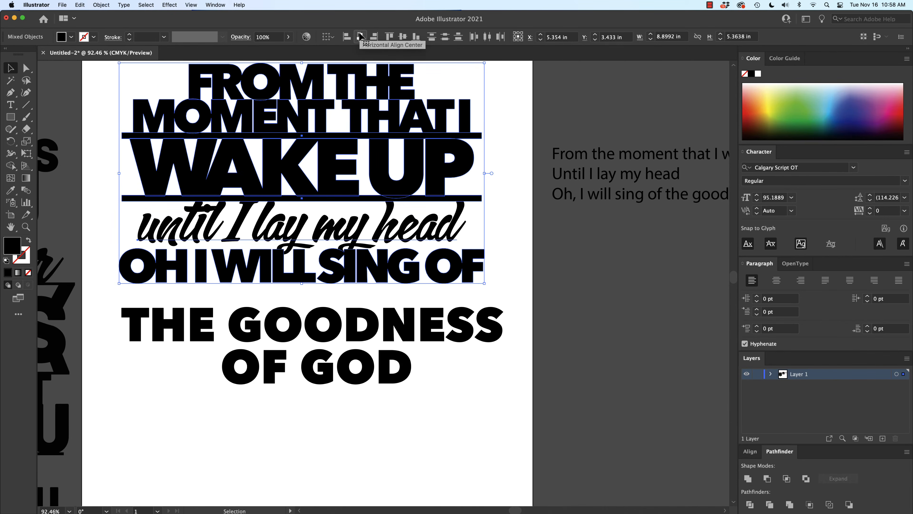
click(112, 232)
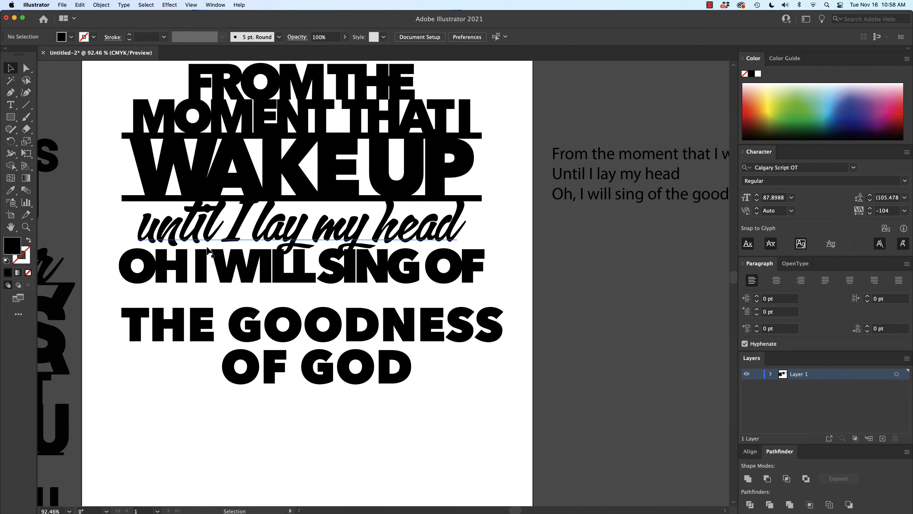
- Try raising "OH I WILL SING OF" over the script line's descenders, and drop it back 0.25 in beneath them
scroll(210, 240, up, 5)
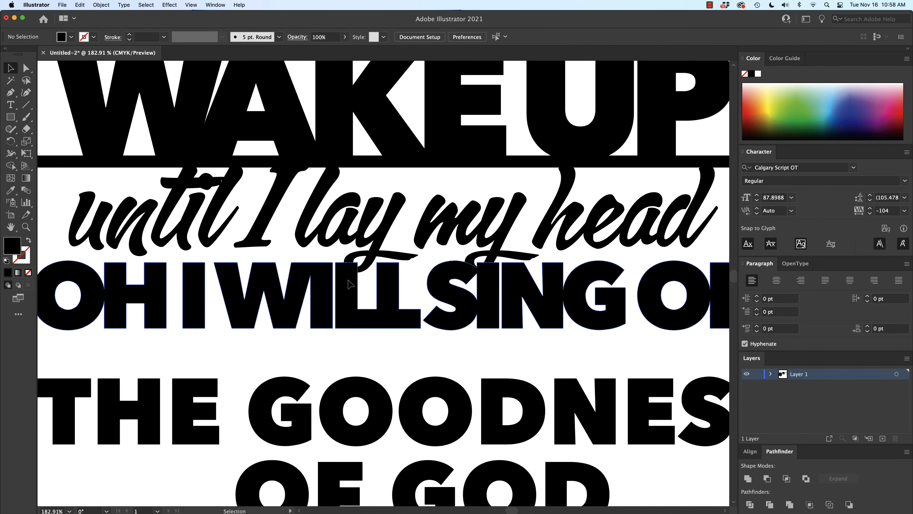
drag(351, 284, 346, 265)
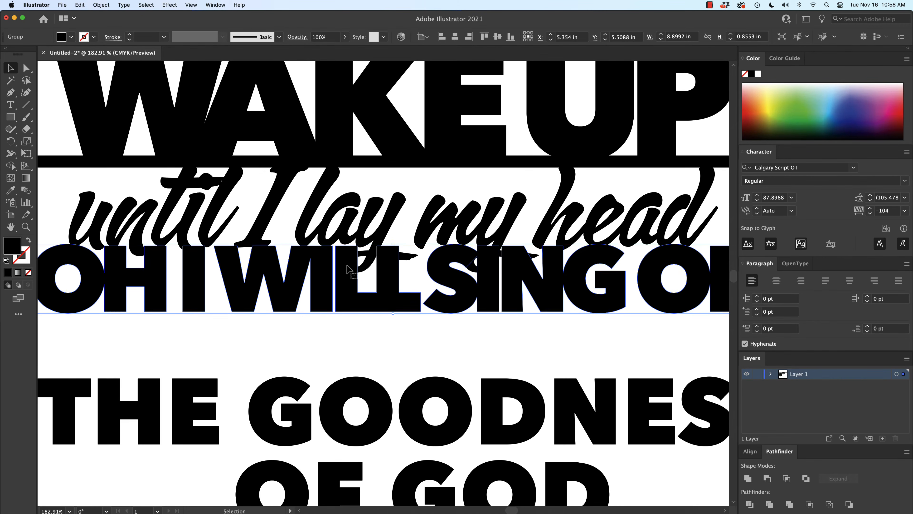
key(Up)
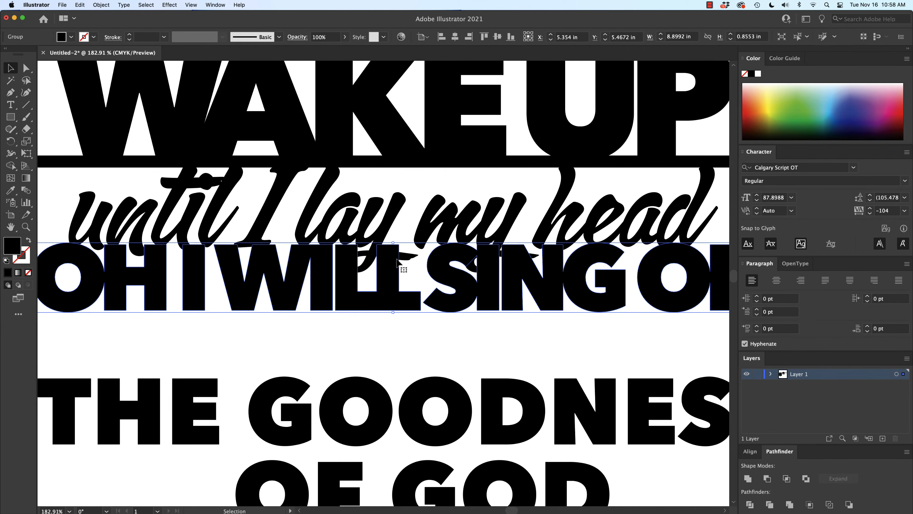
scroll(389, 261, down, 1)
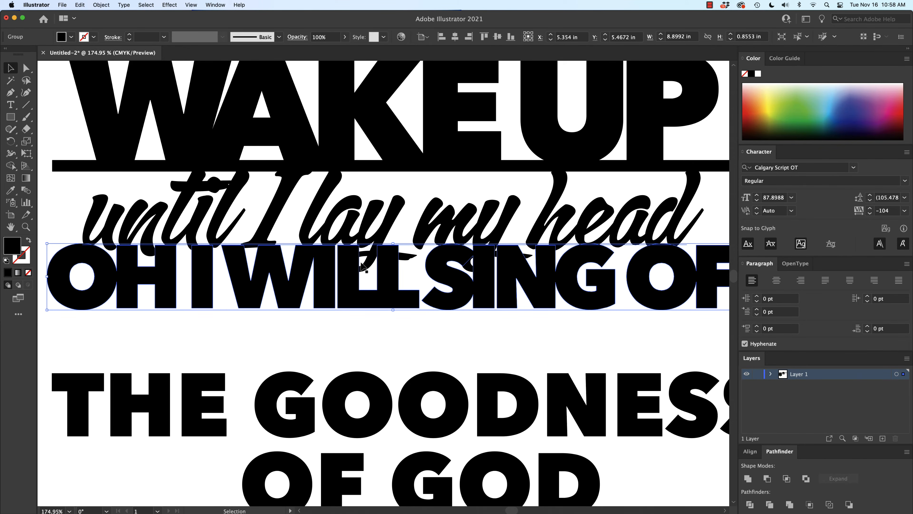
scroll(356, 273, down, 3)
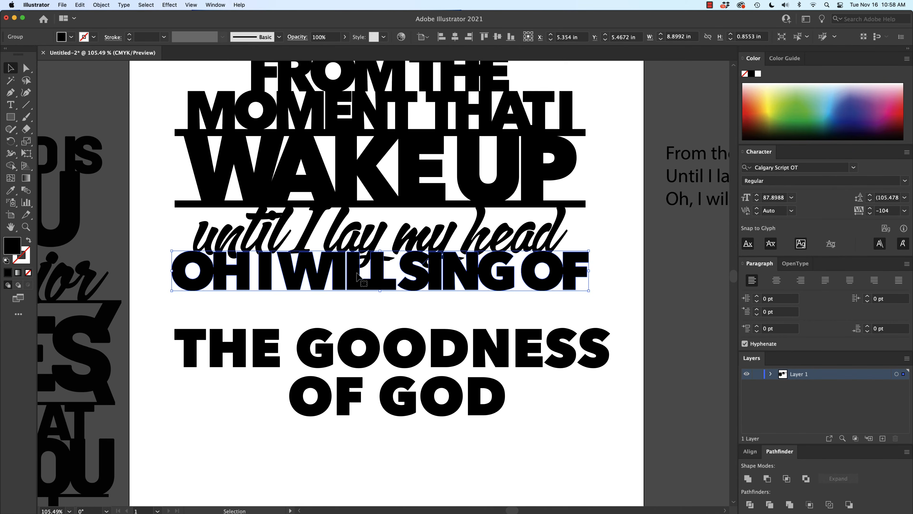
drag(357, 273, 357, 285)
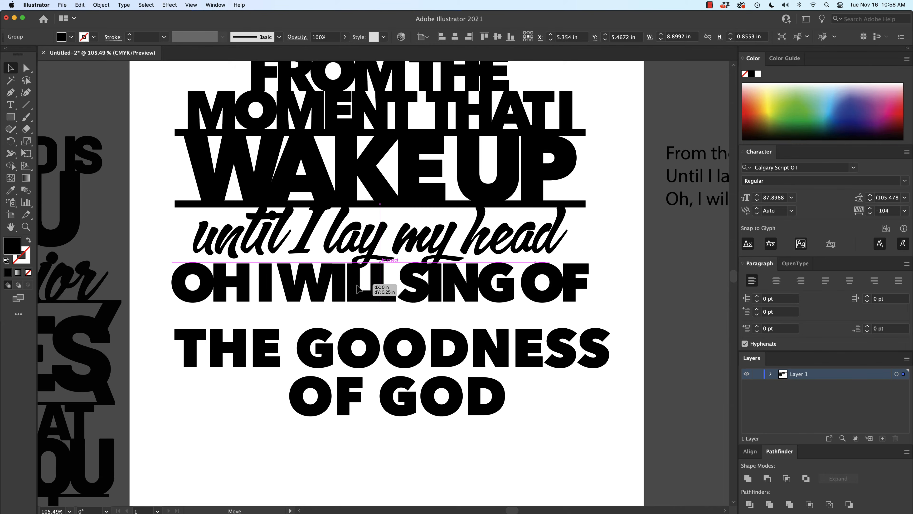
drag(355, 286, 355, 286)
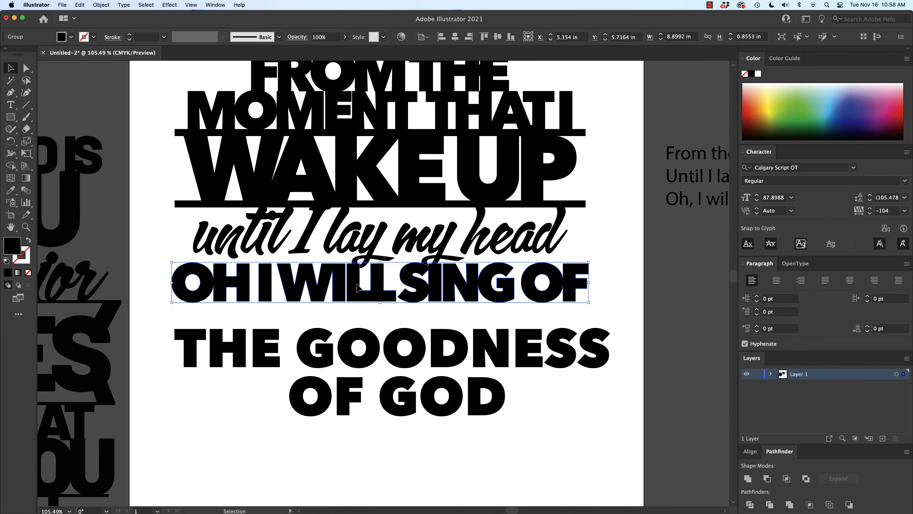
- Scale the outlined "OH I WILL SING OF" proportionally to about 7.52 in wide and place it below the script line
scroll(355, 286, down, 1)
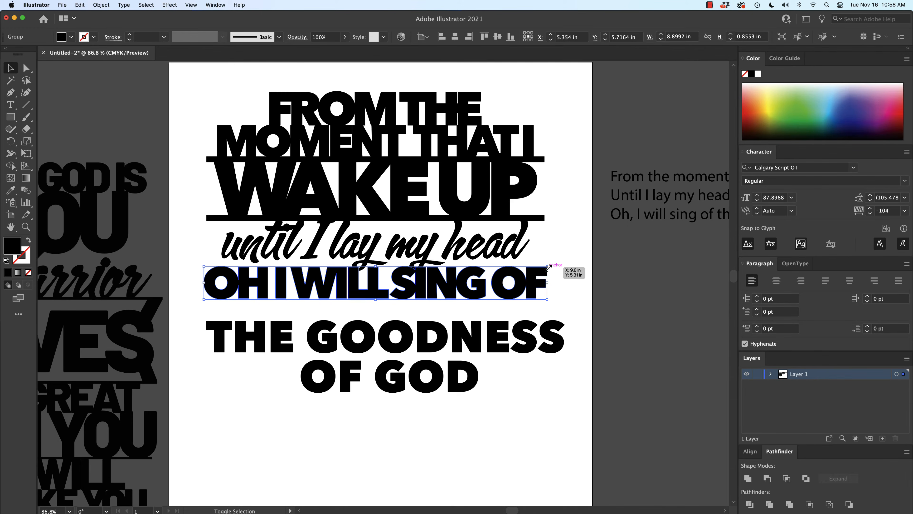
drag(547, 267, 521, 269)
drag(464, 293, 460, 277)
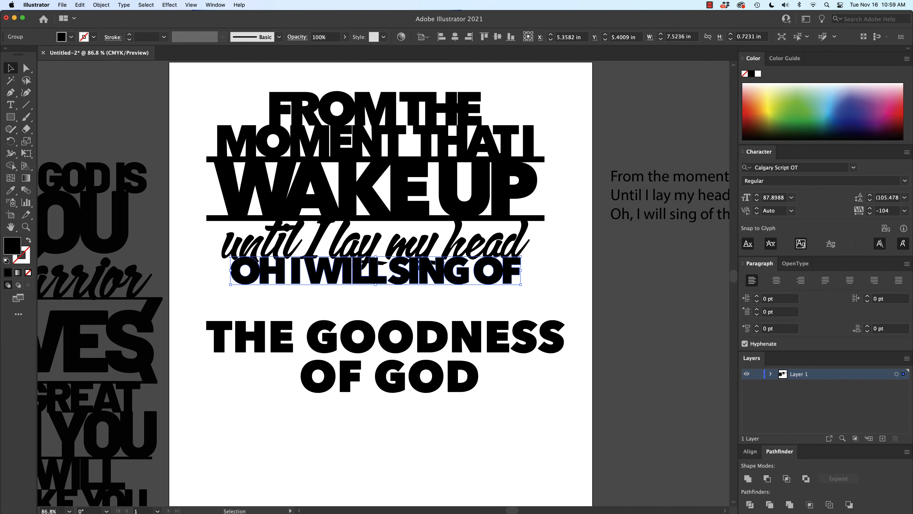
drag(460, 281, 457, 305)
- Convert the "until I lay my head" script line to outlines and unite its letters
scroll(456, 304, up, 3)
scroll(456, 305, up, 2)
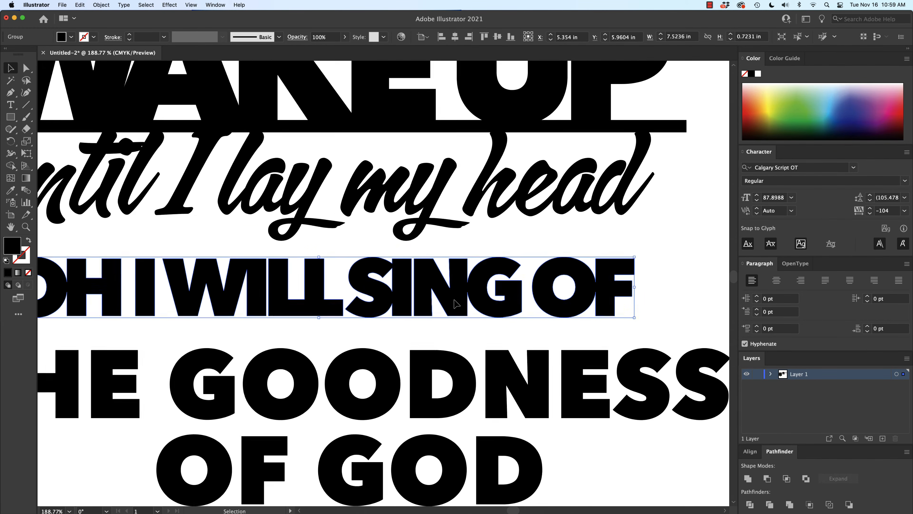
click(424, 235)
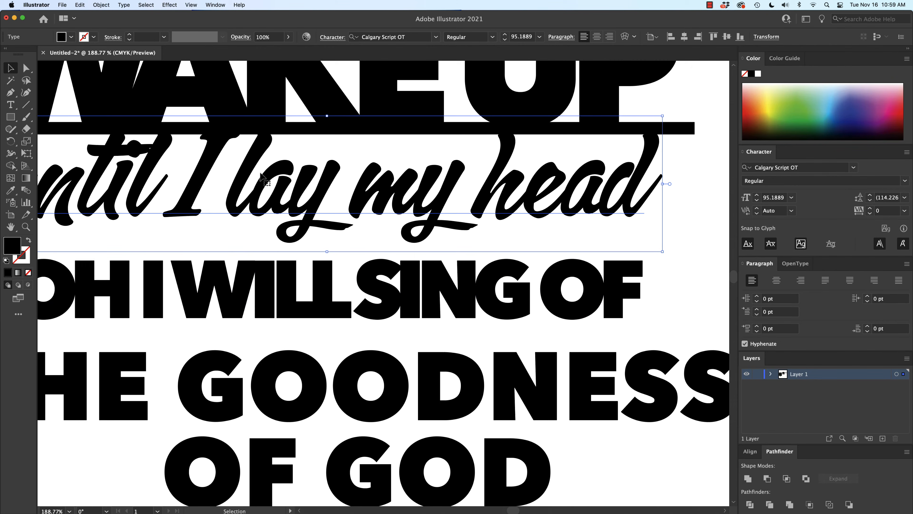
right_click(266, 179)
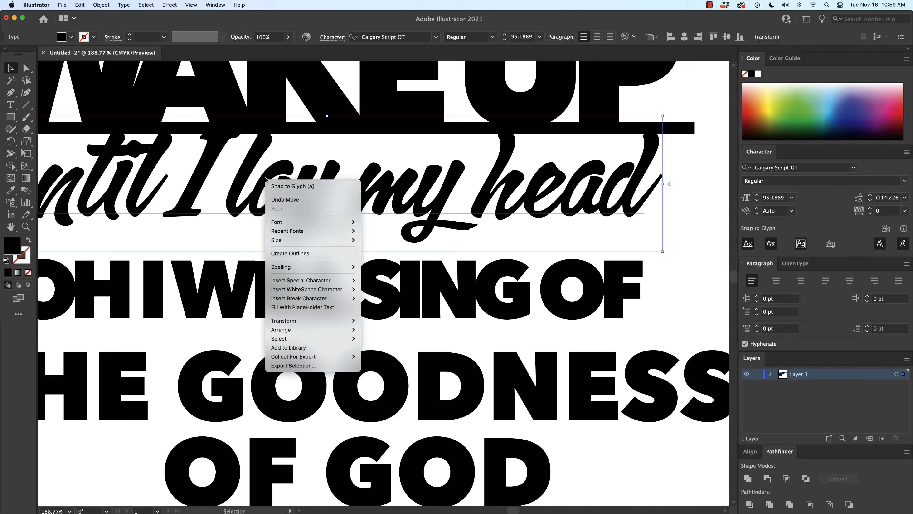
click(276, 254)
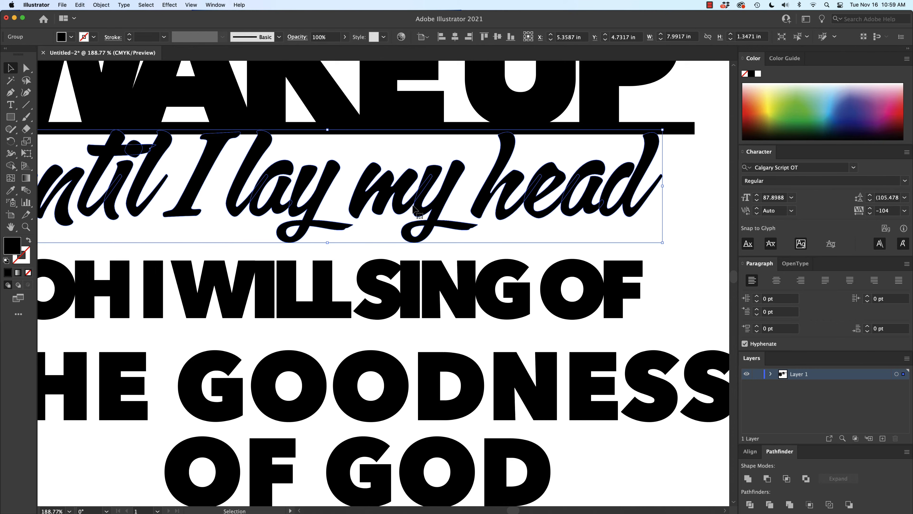
click(747, 479)
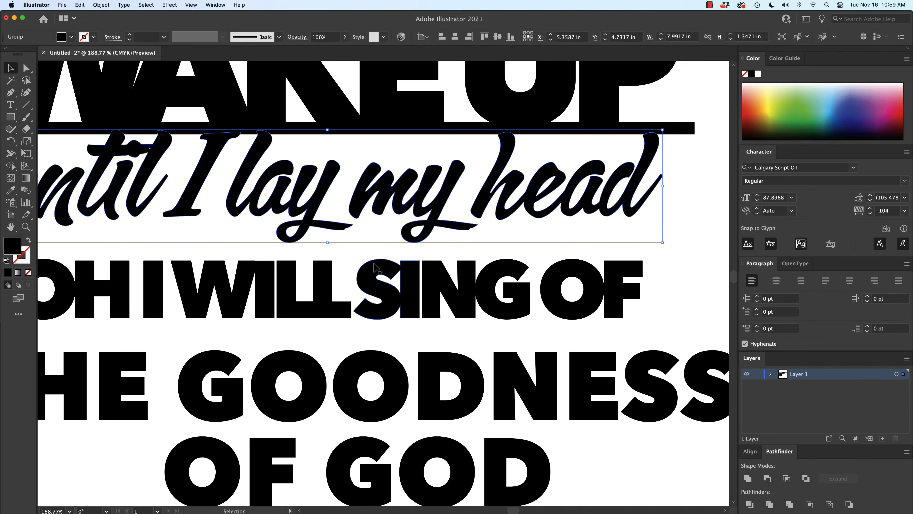
- Try overlapping the reduced "OH I WILL SING OF" with the script line, and move it back down clear of the descenders
drag(375, 268, 381, 216)
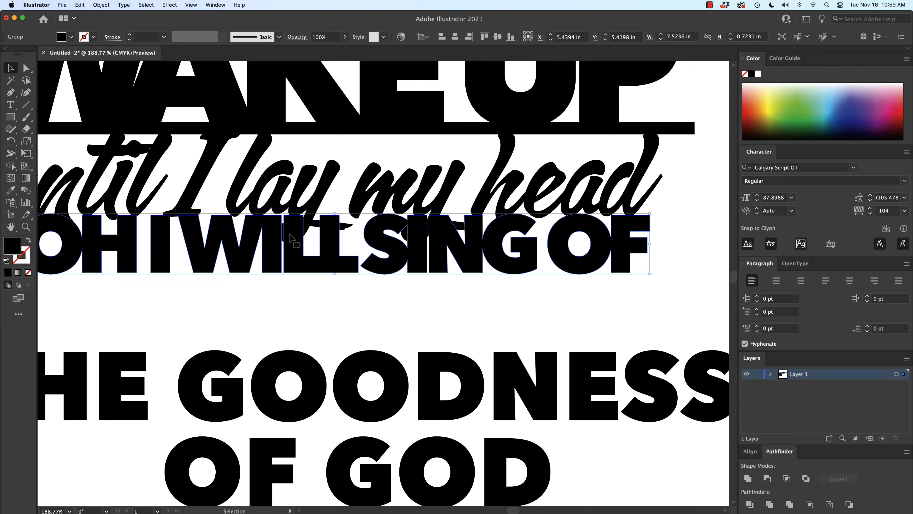
scroll(291, 240, down, 2)
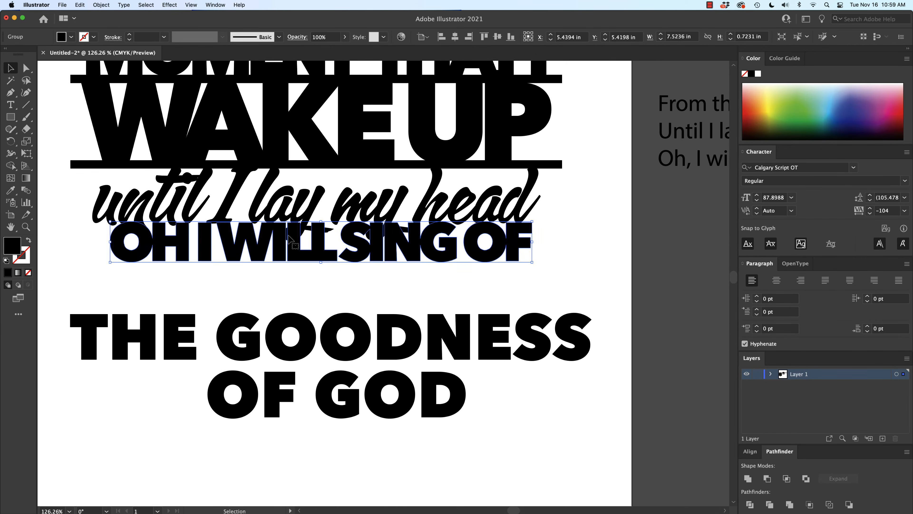
drag(296, 242, 291, 265)
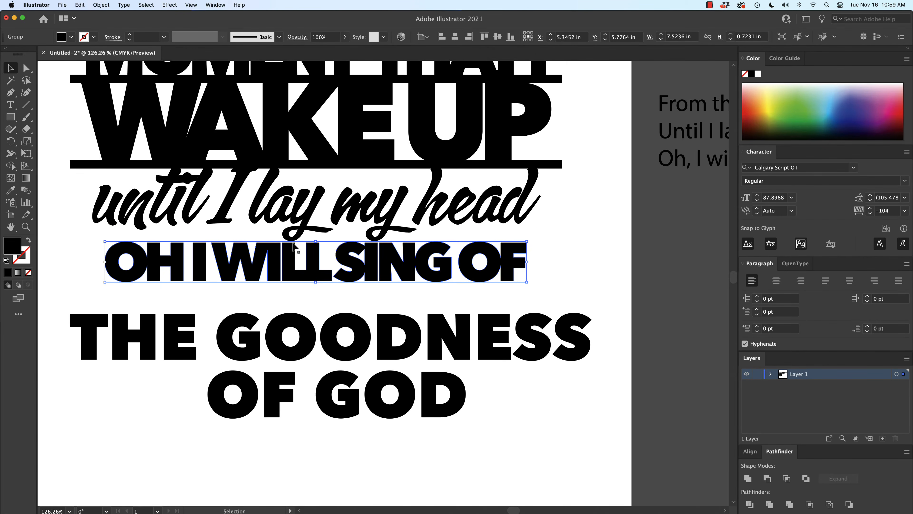
- Isolate the word "lay" in the script line, select the counter inside the y's loop, and exit isolation
click(295, 234)
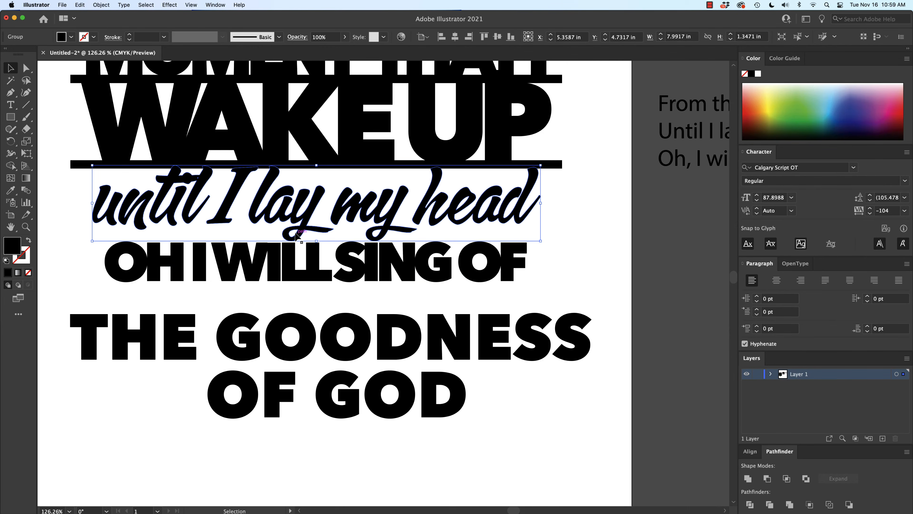
double_click(295, 233)
double_click(295, 234)
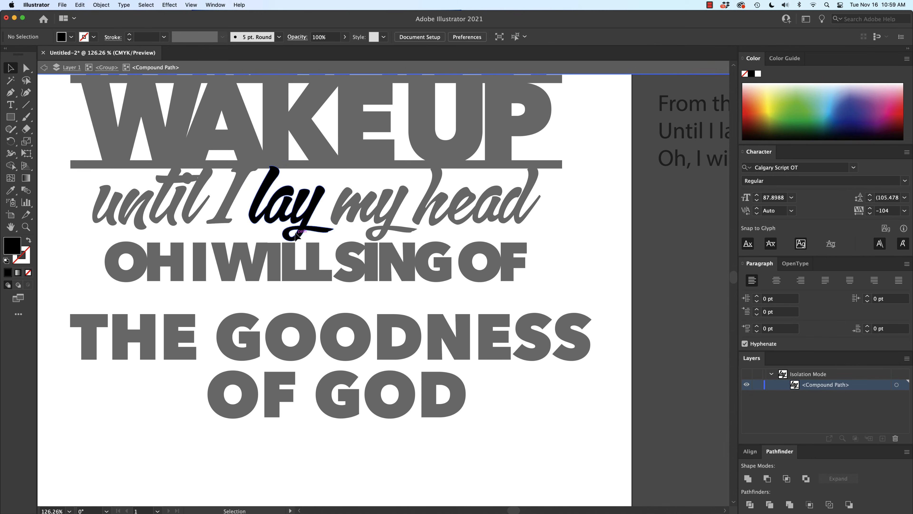
click(295, 235)
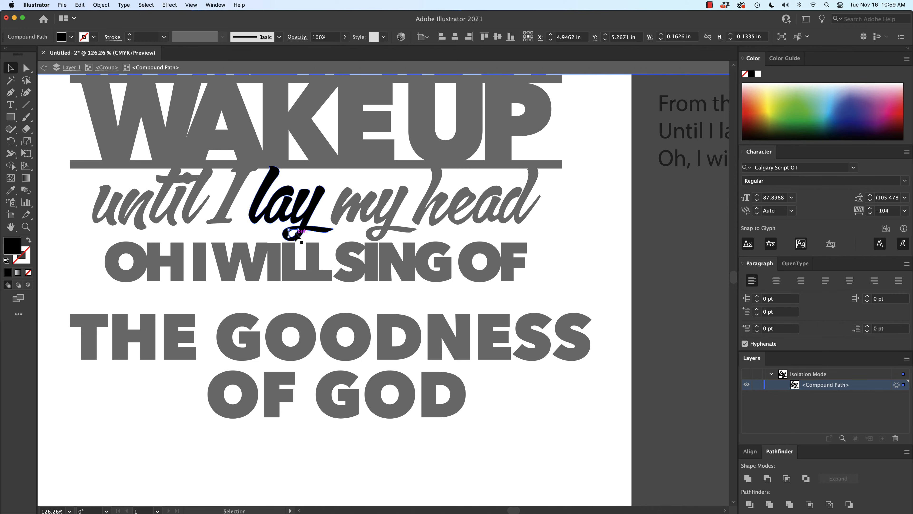
scroll(296, 236, up, 5)
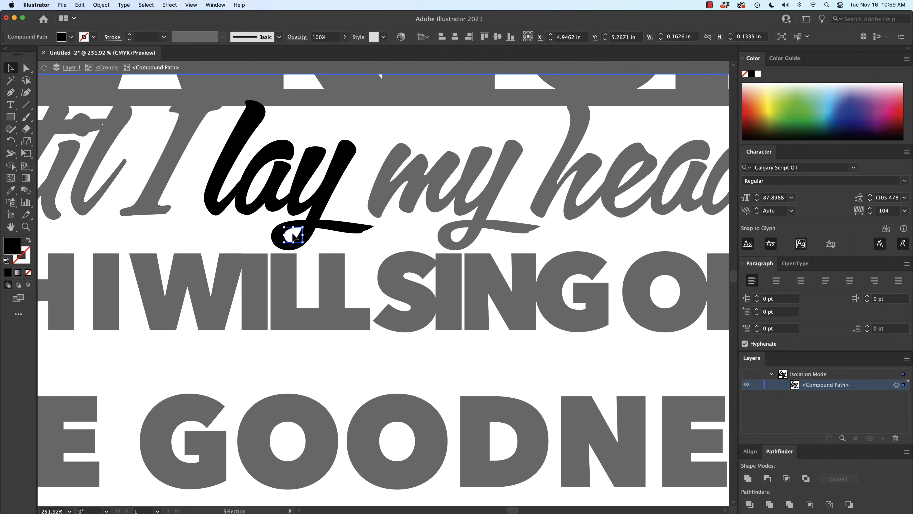
key(a)
key(v)
scroll(293, 235, down, 3)
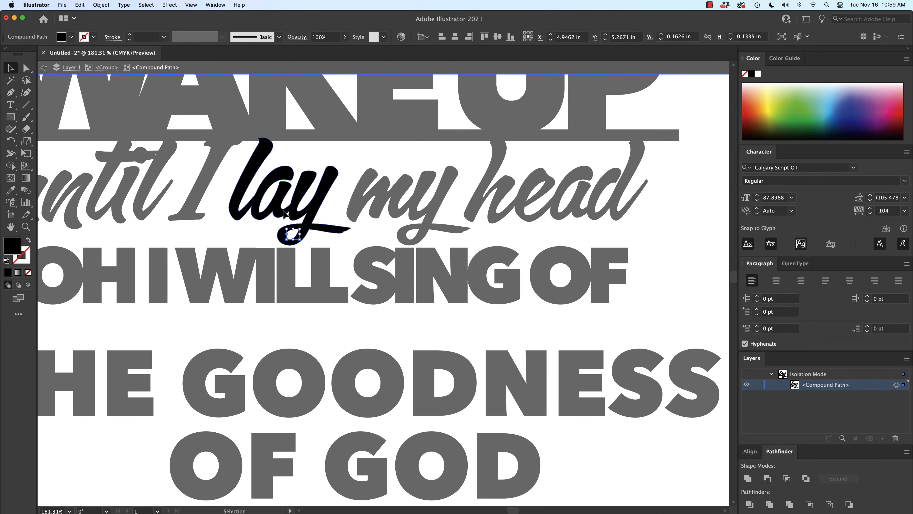
click(43, 67)
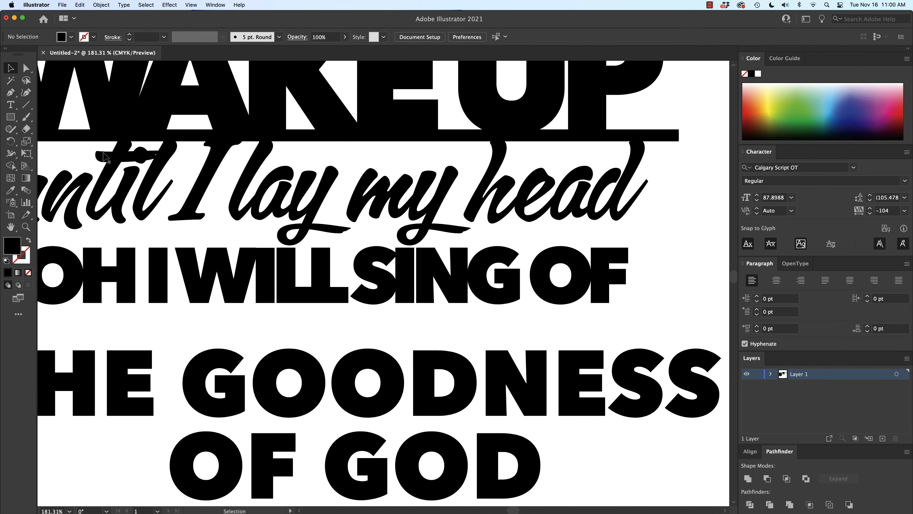
- Move "OH I WILL SING OF" up over the script line's descenders and nudge it slightly left and up
drag(203, 283, 202, 257)
scroll(118, 246, down, 3)
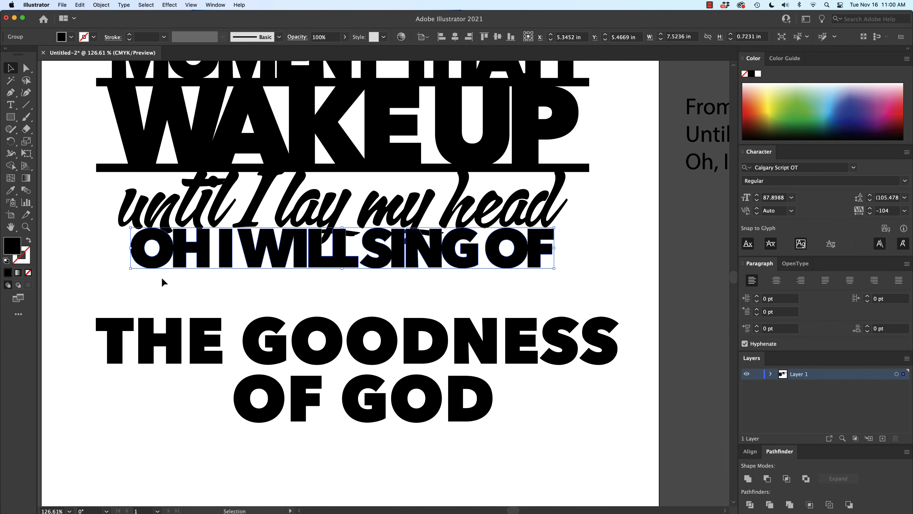
key(Left)
key(Up)
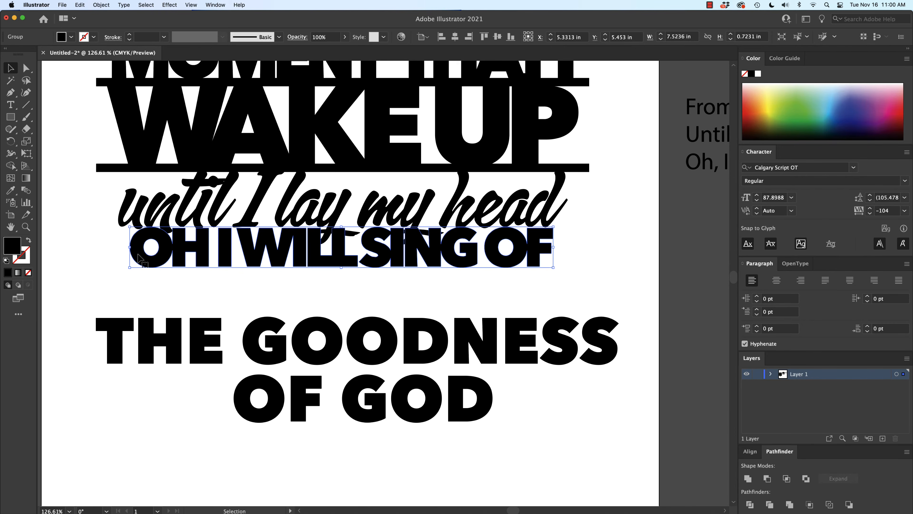
- Raise "OH I WILL SING OF" a touch more so the tops of its letters merge with the base of the script letters
scroll(141, 249, up, 8)
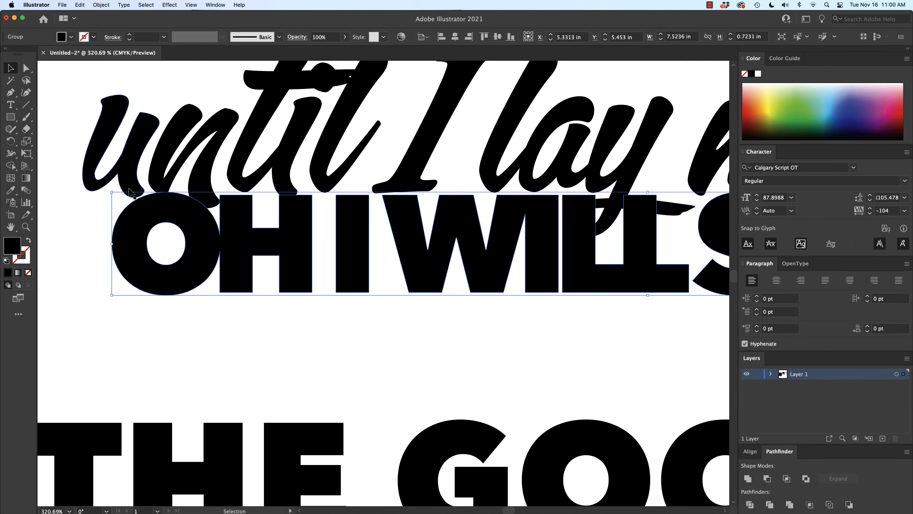
scroll(136, 193, down, 3)
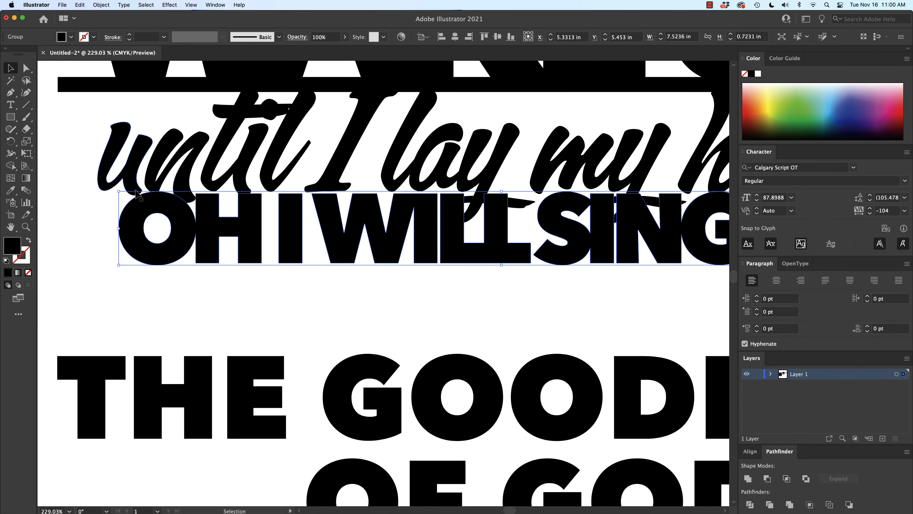
scroll(137, 192, up, 6)
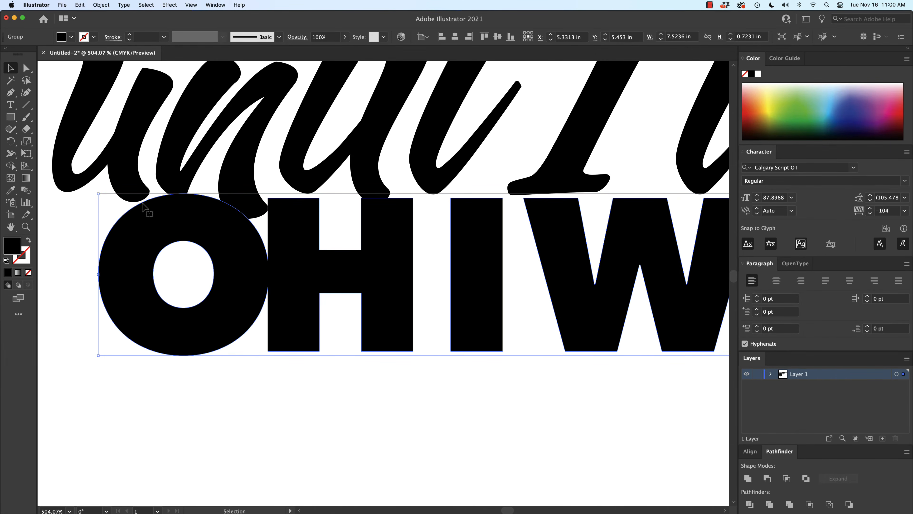
drag(141, 205, 142, 203)
click(82, 220)
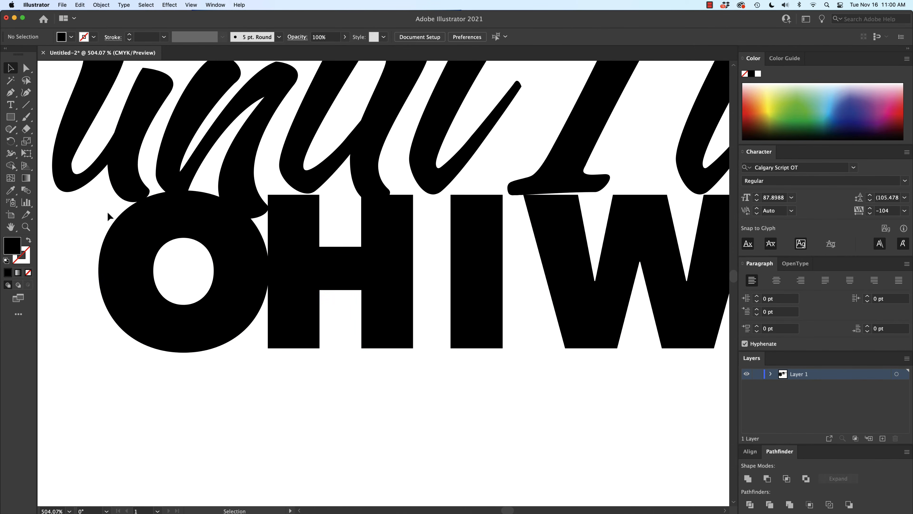
- Draw a small rectangle about 0.24 by 0.04 in joining the base of the script "I" to the top of the "W" in "WILL"
scroll(137, 216, down, 5)
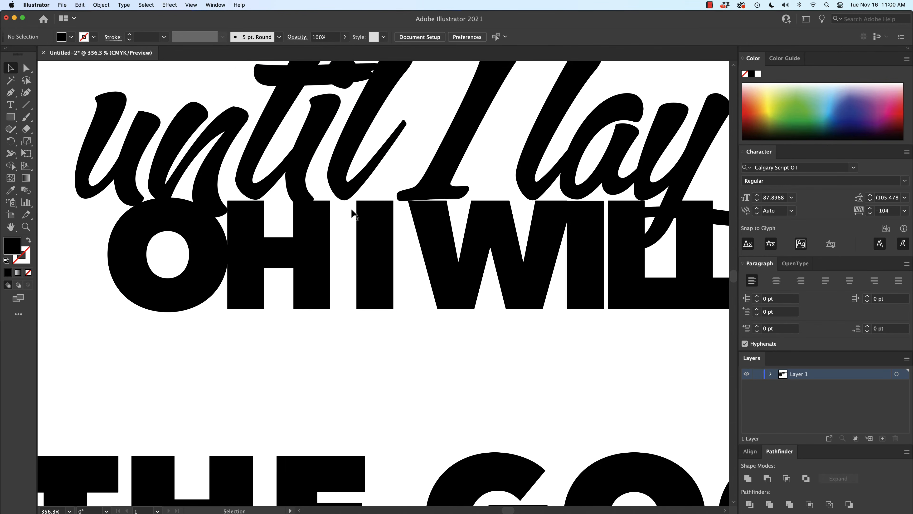
scroll(346, 200, down, 5)
scroll(354, 193, right, 3)
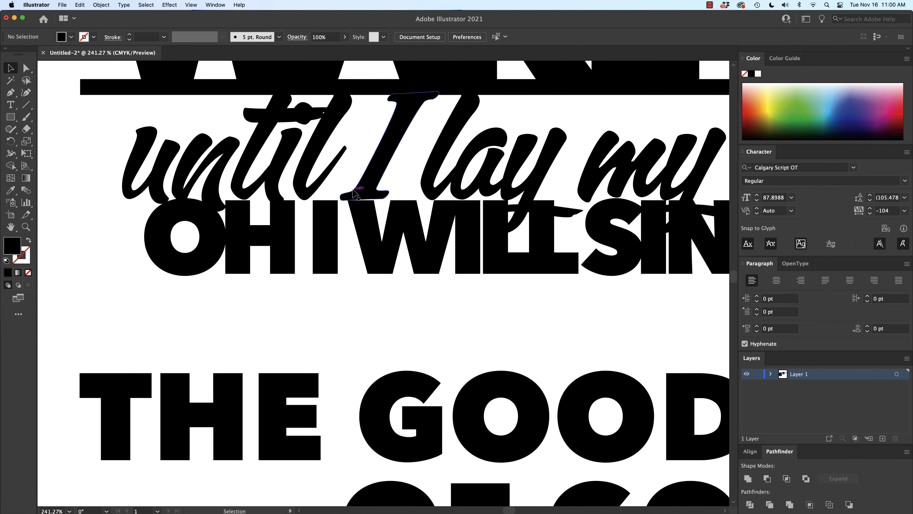
click(358, 212)
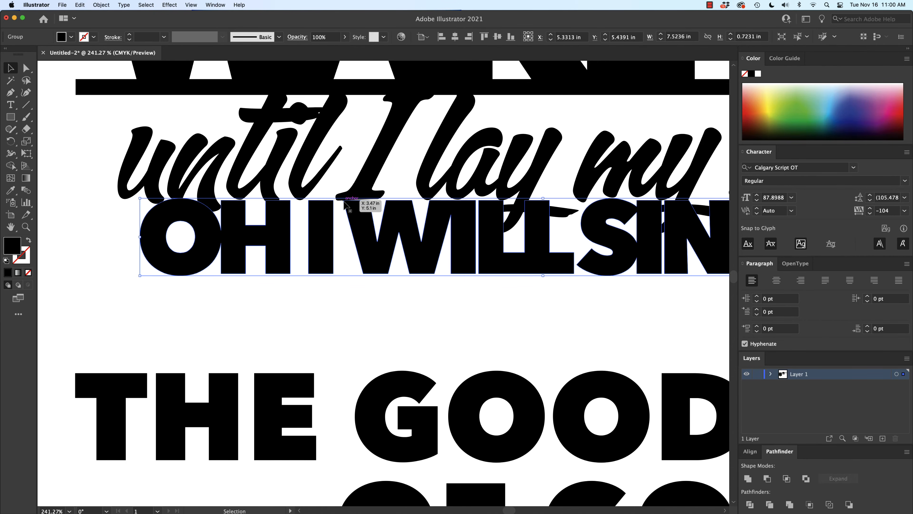
scroll(344, 201, up, 4)
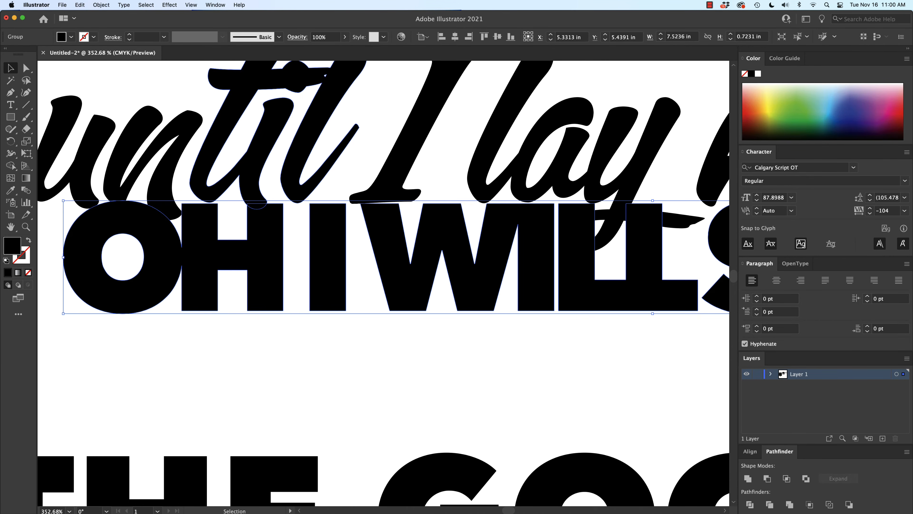
scroll(308, 197, down, 3)
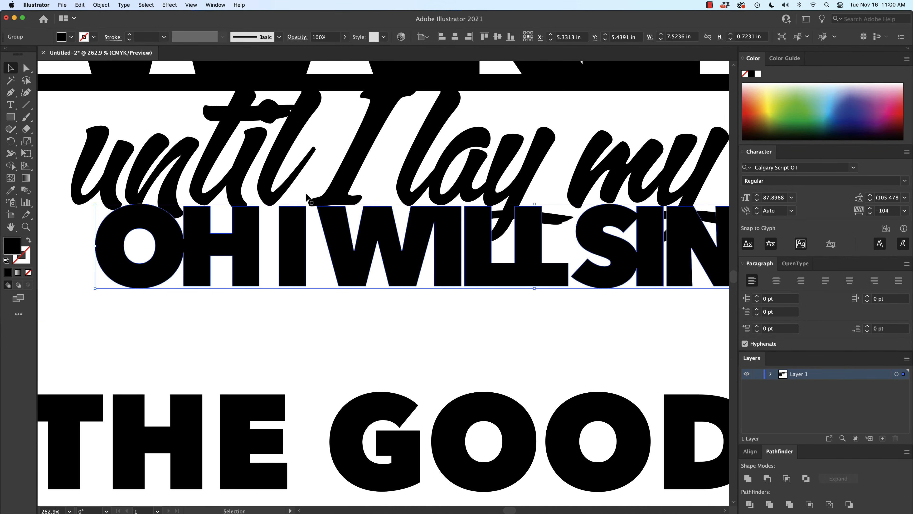
click(14, 121)
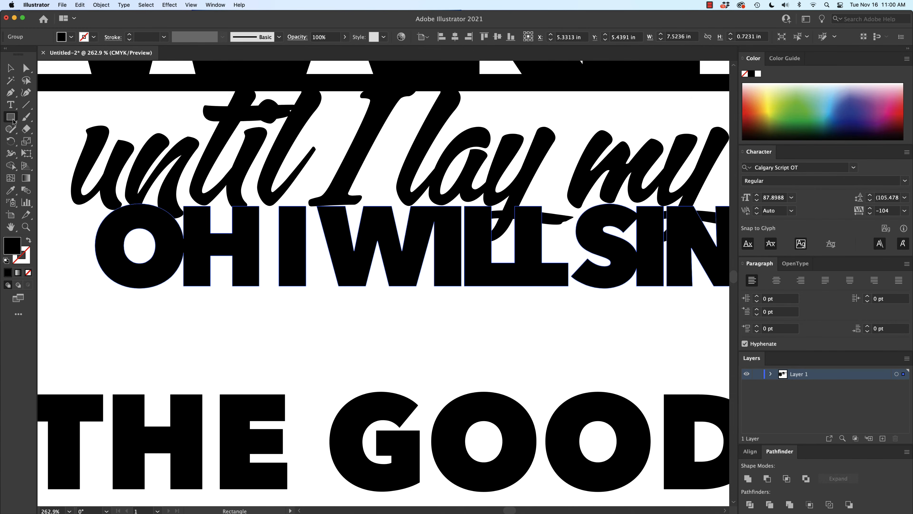
scroll(324, 222, up, 10)
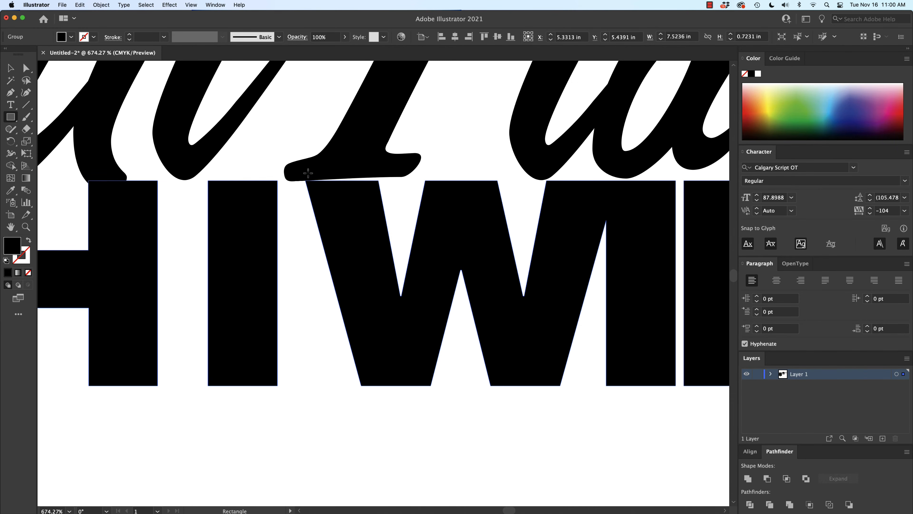
mouse_move(308, 172)
mouse_down()
mouse_move(326, 185)
mouse_move(380, 184)
mouse_up()
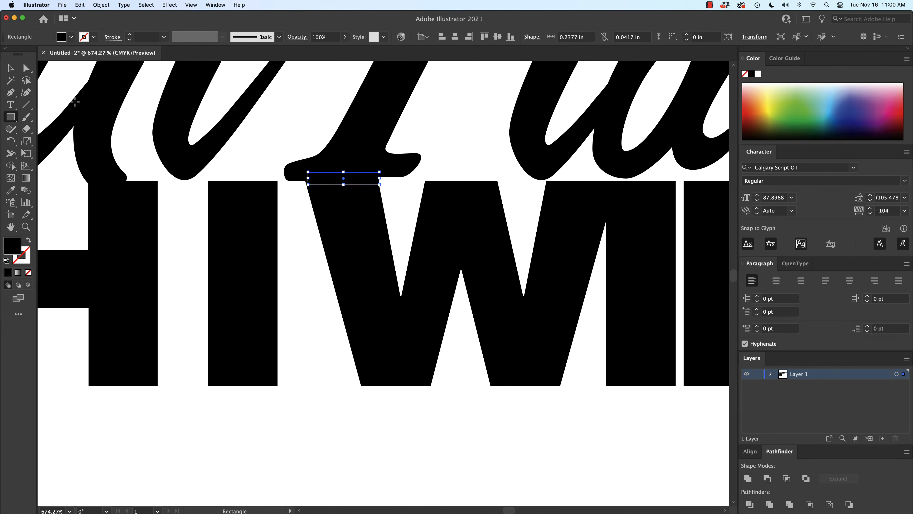
click(10, 67)
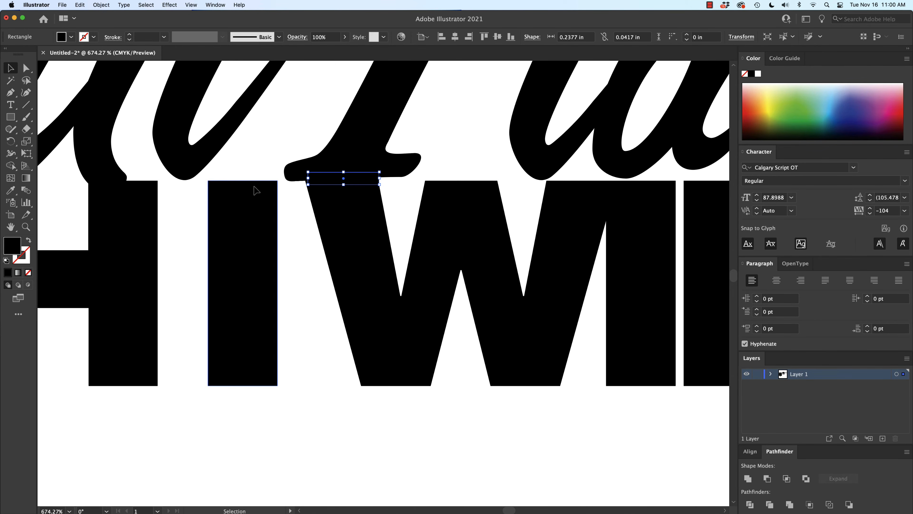
click(253, 159)
scroll(285, 159, down, 2)
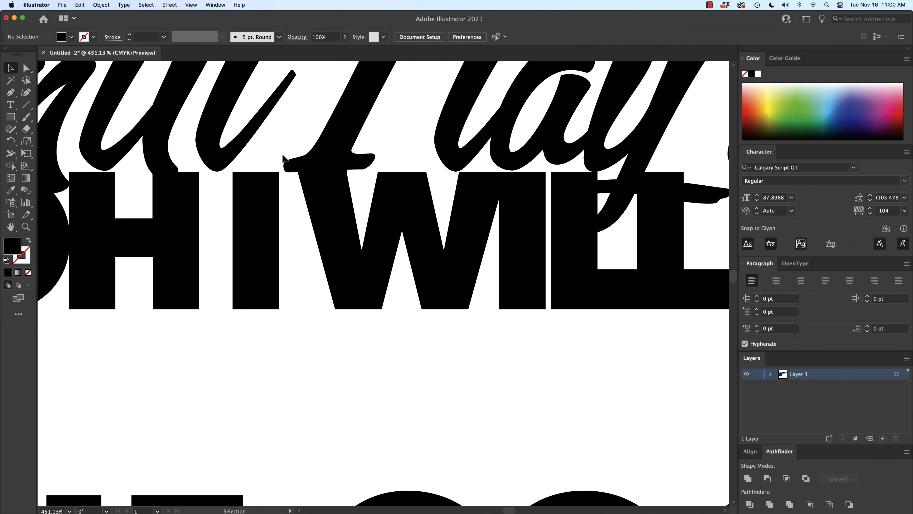
- Unite the small connecting rectangle with the script line "until I lay my head"
click(320, 171)
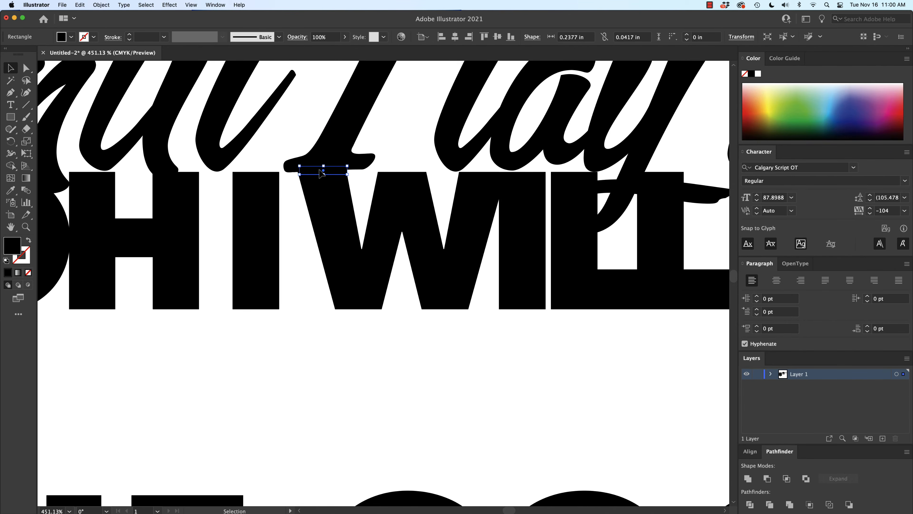
shift+click(327, 150)
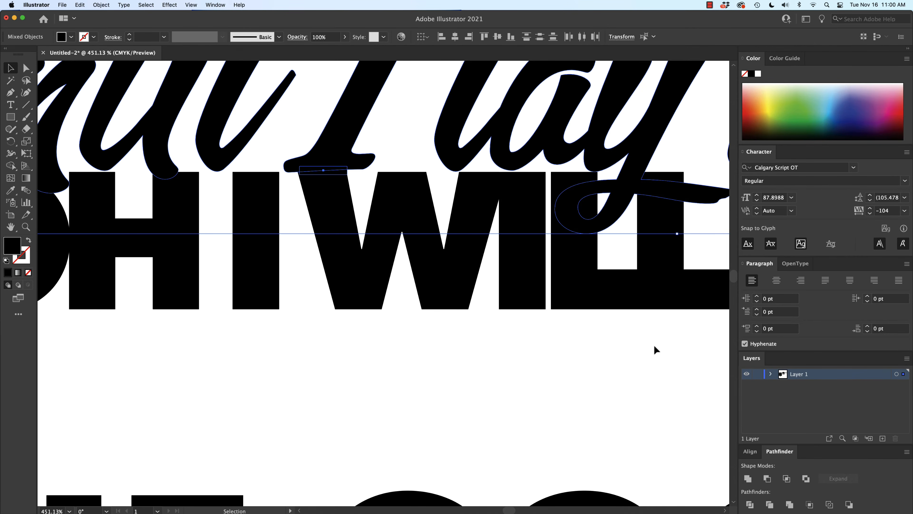
click(749, 479)
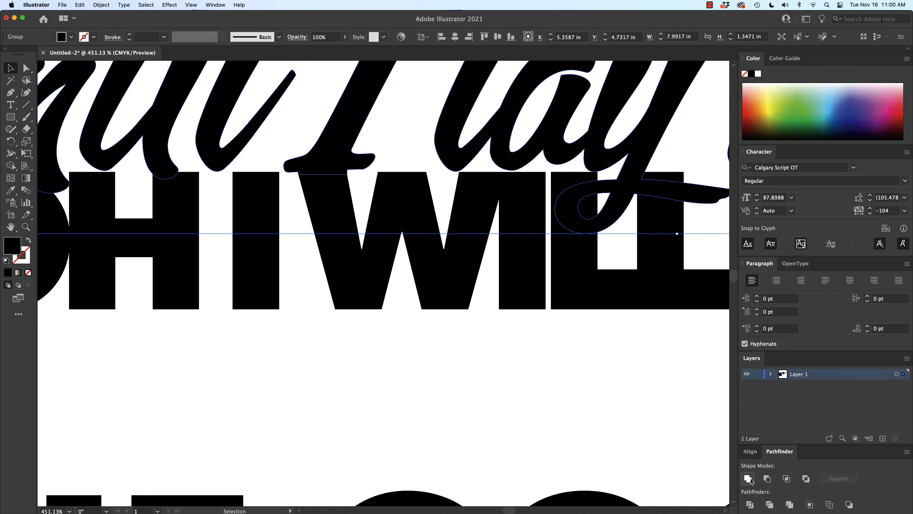
scroll(392, 376, down, 3)
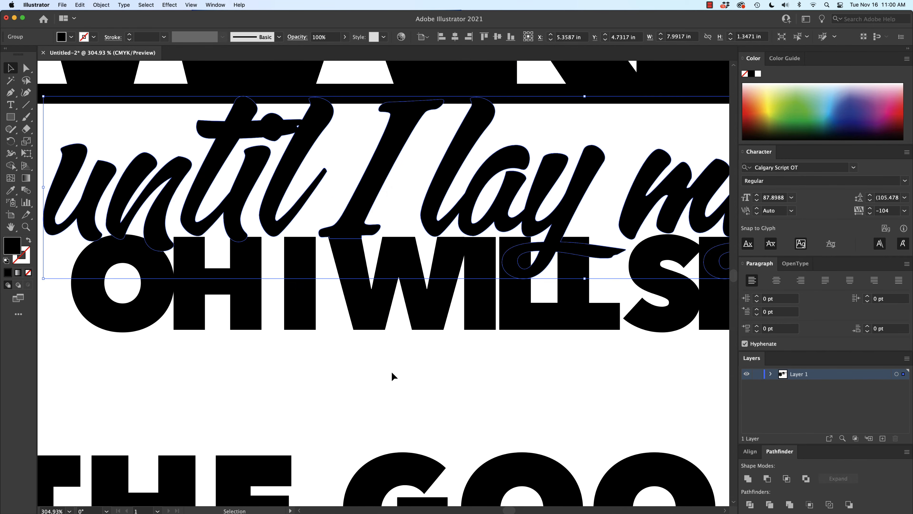
scroll(391, 373, down, 3)
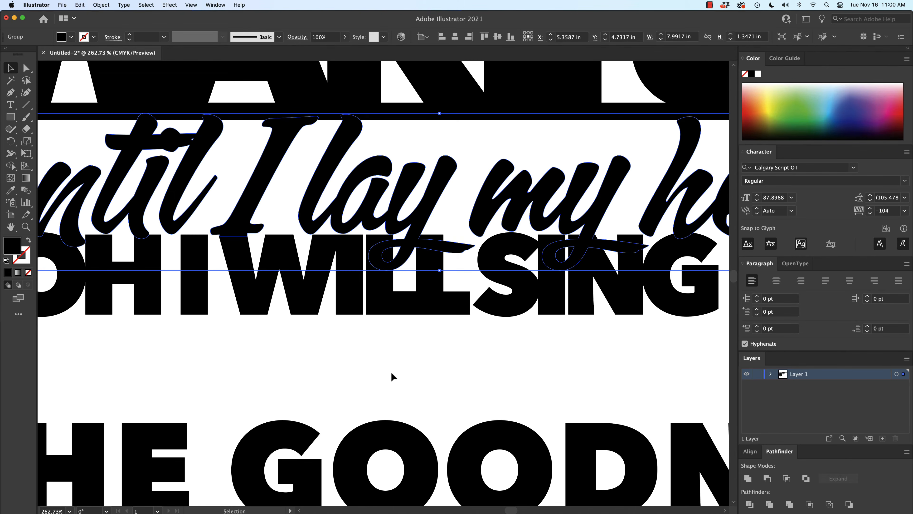
- Paste the copied y-loop counter shape and move it into the empty space below "OH I WILL SING OF"
key(super+z)
key(super+z)
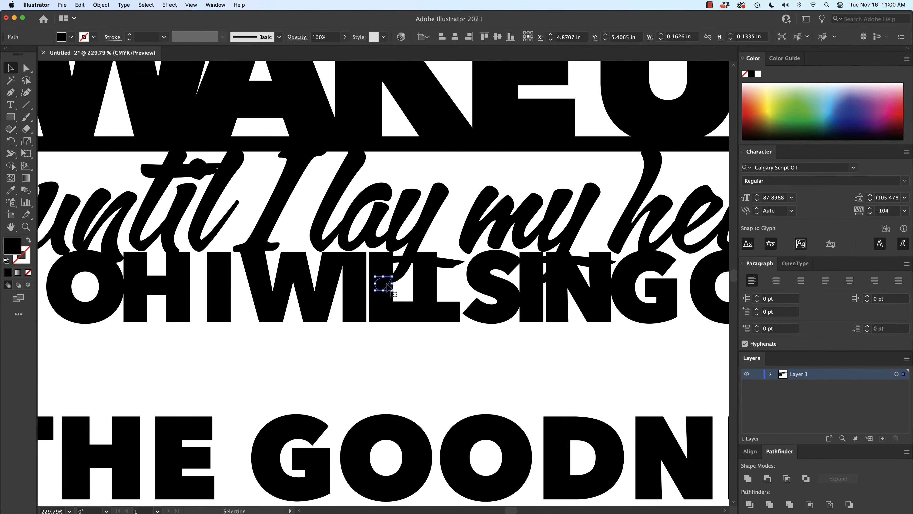
drag(387, 286, 381, 362)
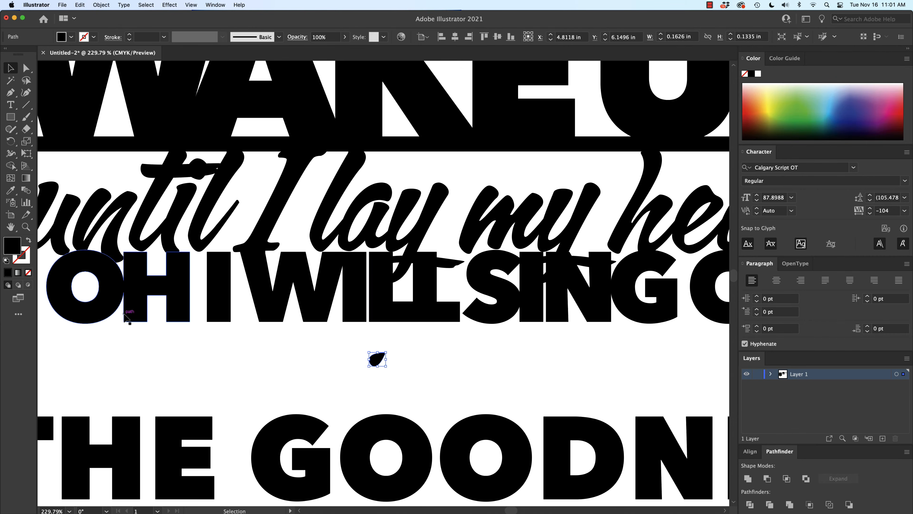
- Center the top five lettering lines and both bars horizontally on each other and unite them into one group
scroll(124, 316, down, 2)
click(82, 304)
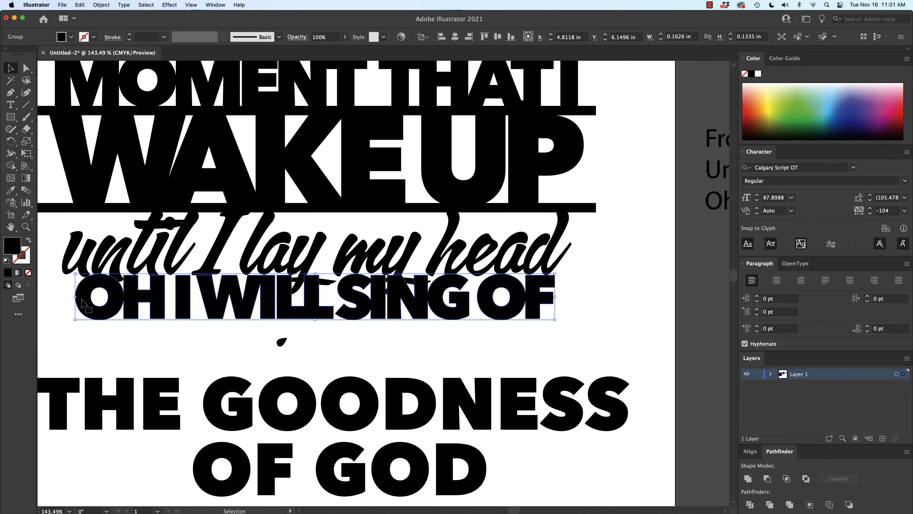
shift+click(172, 258)
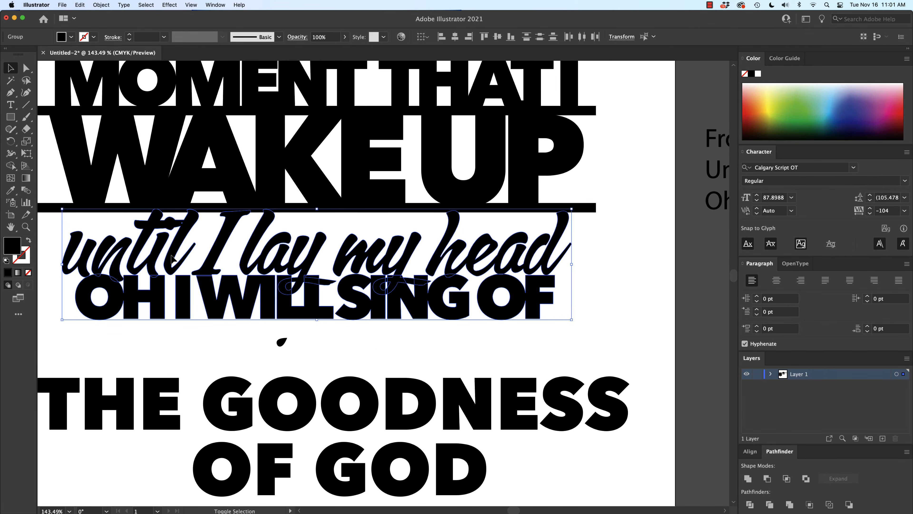
shift+click(190, 200)
scroll(582, 242, down, 2)
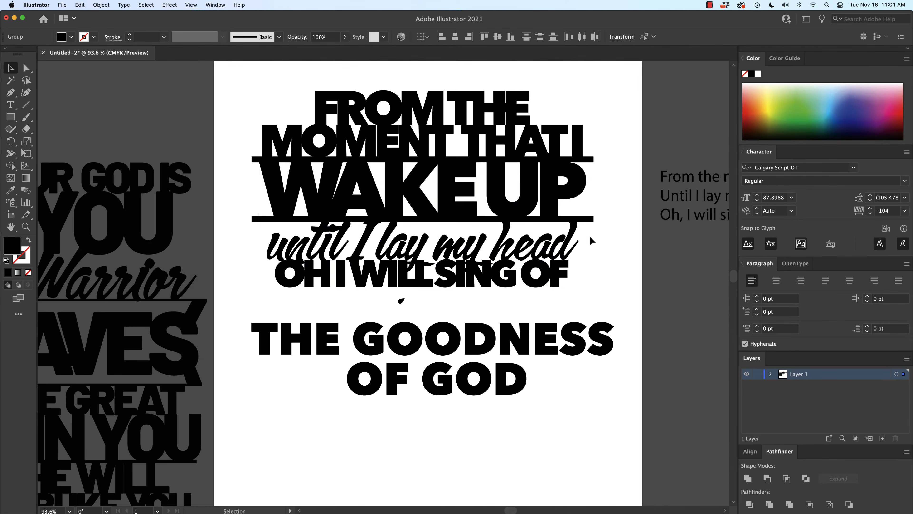
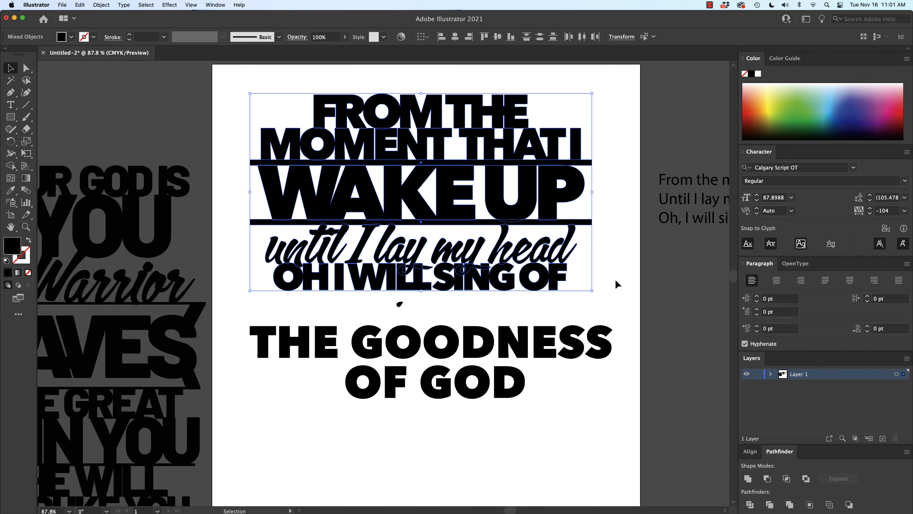
click(454, 38)
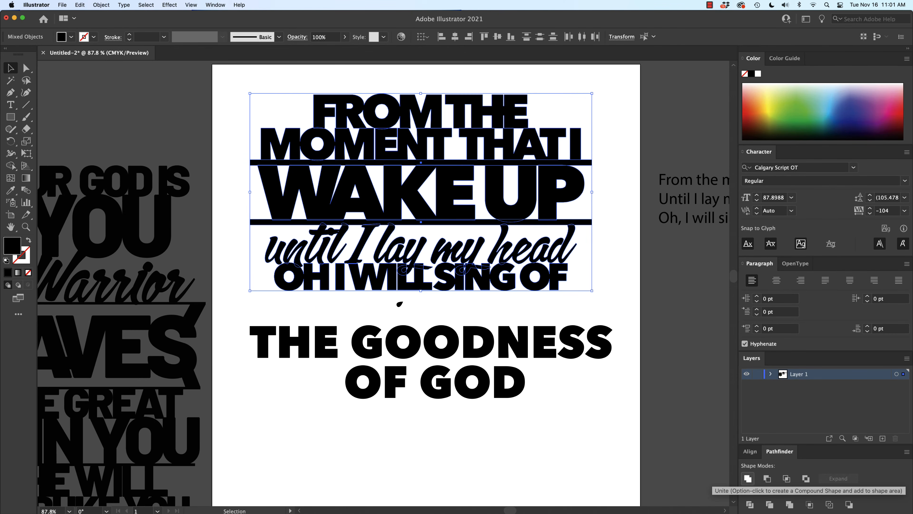
click(748, 479)
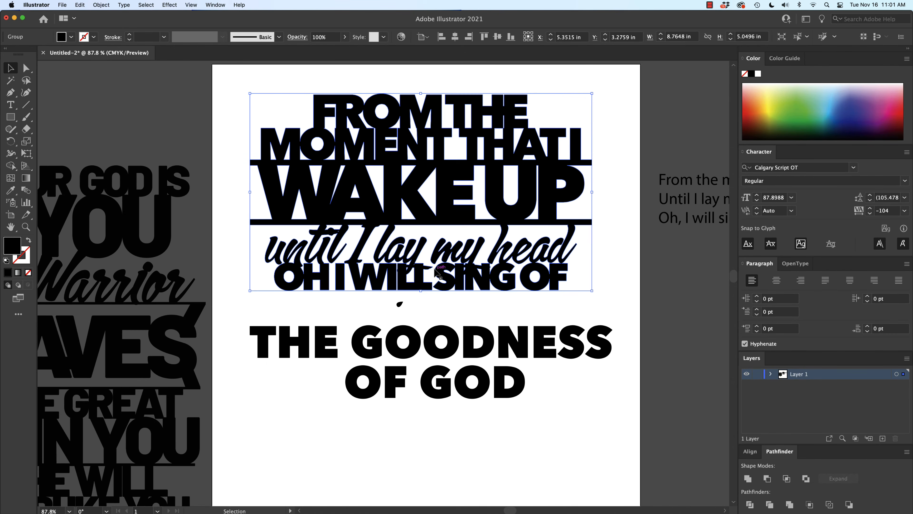
- Place the loose counter shape over the loop of the y in "lay" and select it together with the united lettering
scroll(437, 274, up, 5)
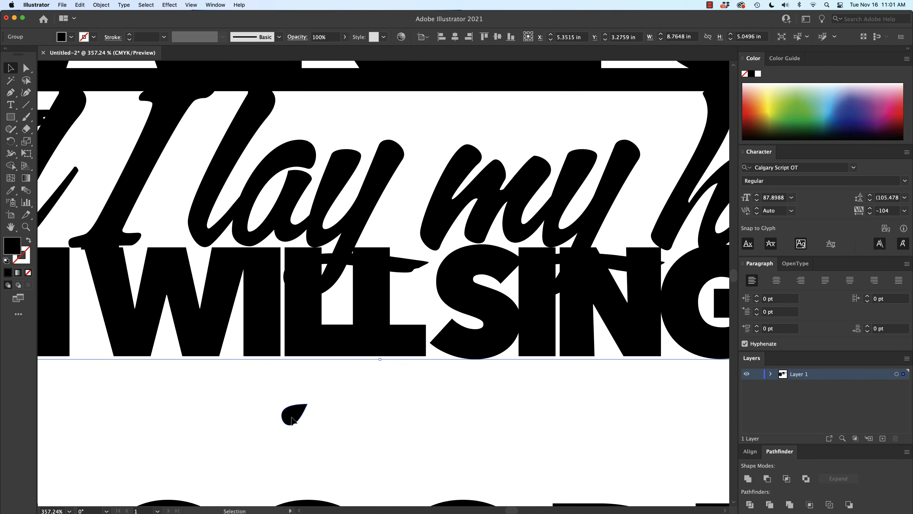
drag(294, 426, 314, 280)
shift+click(354, 239)
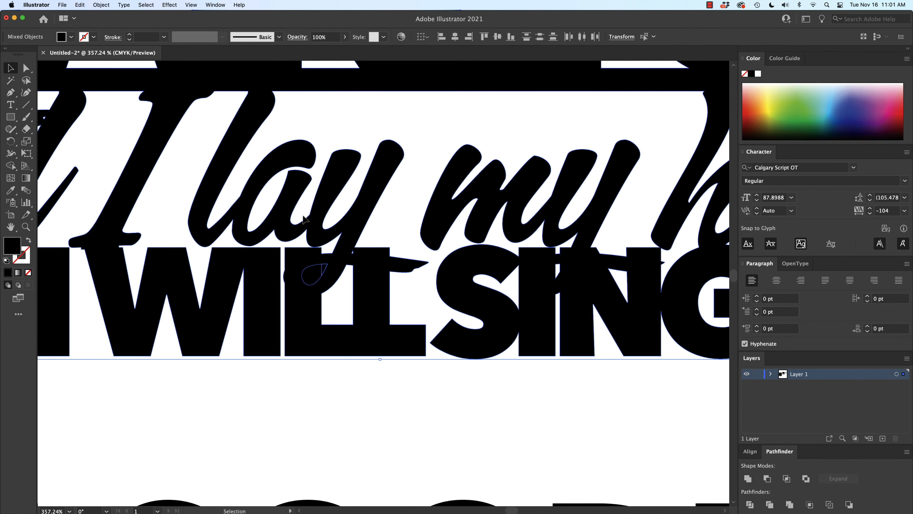
- Try cutting the counter shape out of the grouped lettering with Minus Front and Minus Back, undoing each attempt
click(767, 479)
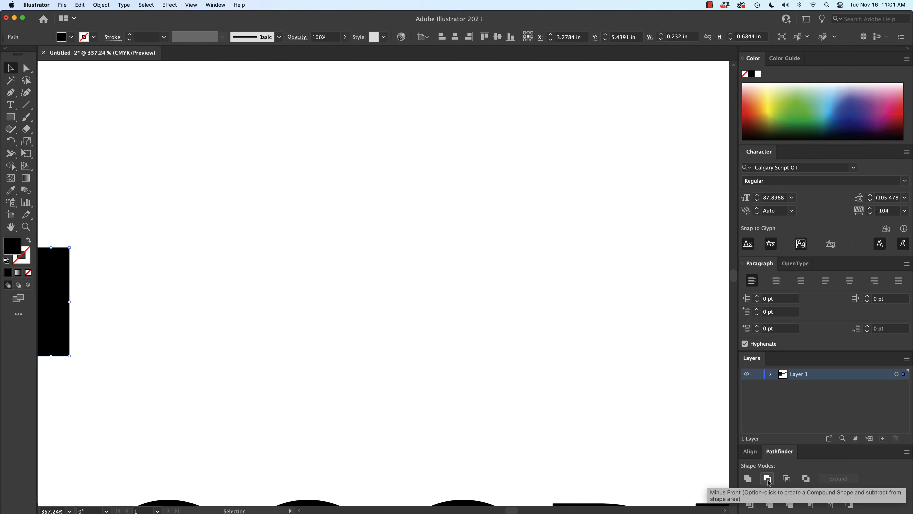
key(super+z)
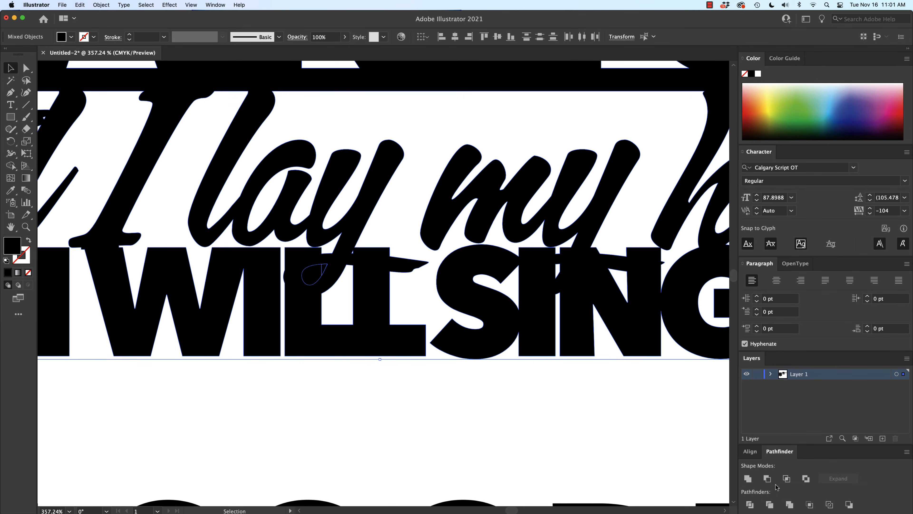
click(848, 505)
key(super+z)
scroll(402, 371, down, 3)
click(363, 364)
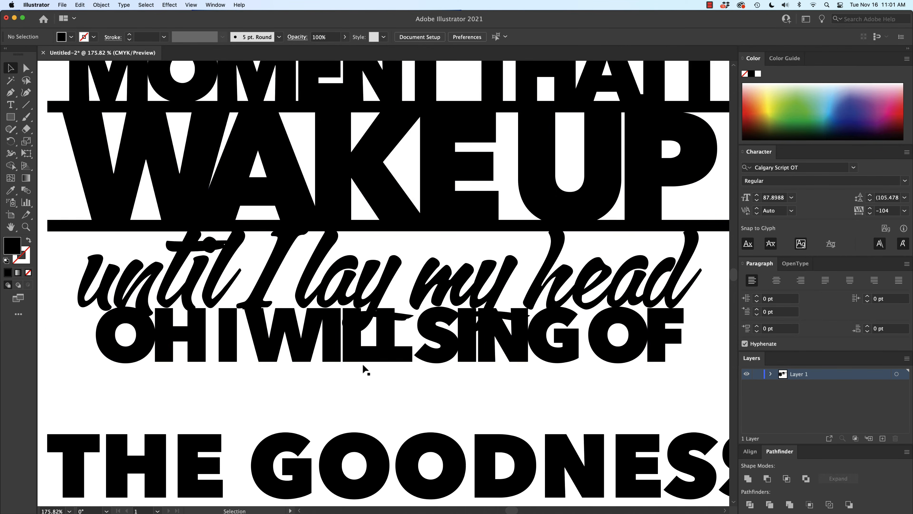
- Ungroup the united lettering and clear the selection
click(363, 325)
scroll(362, 325, up, 2)
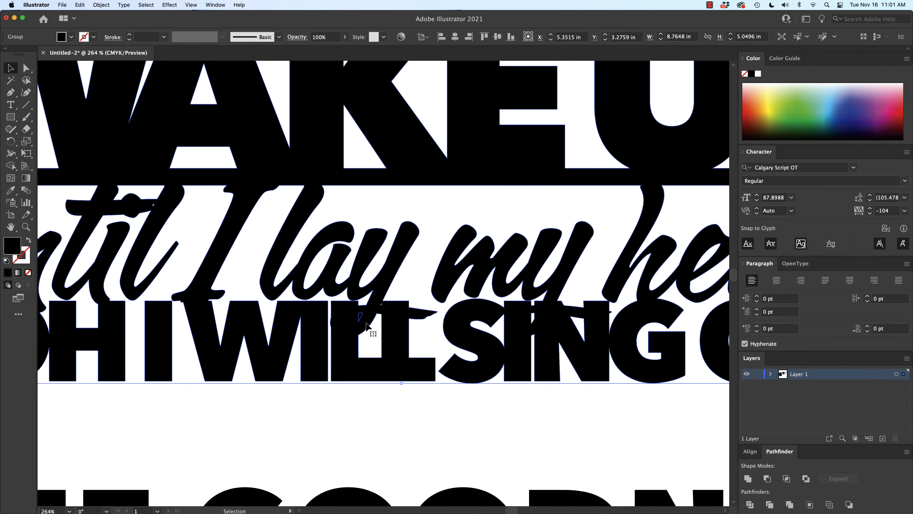
scroll(359, 324, up, 5)
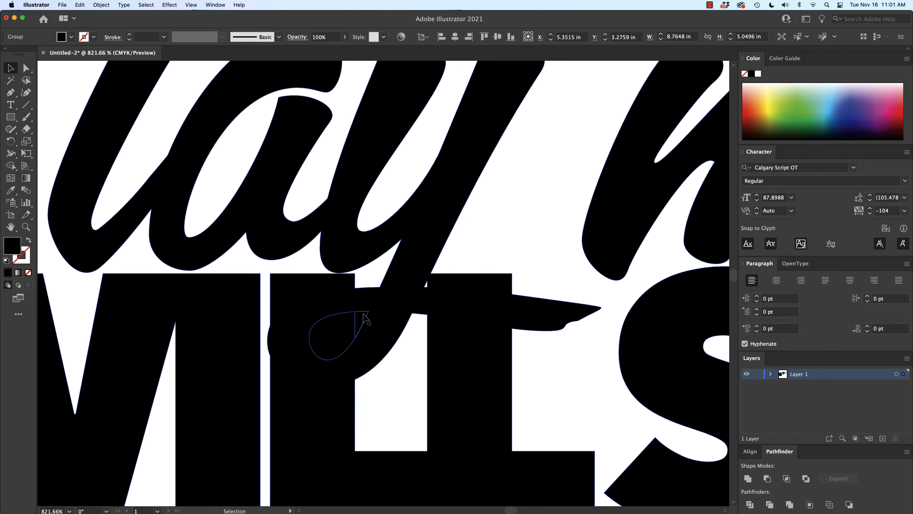
click(336, 325)
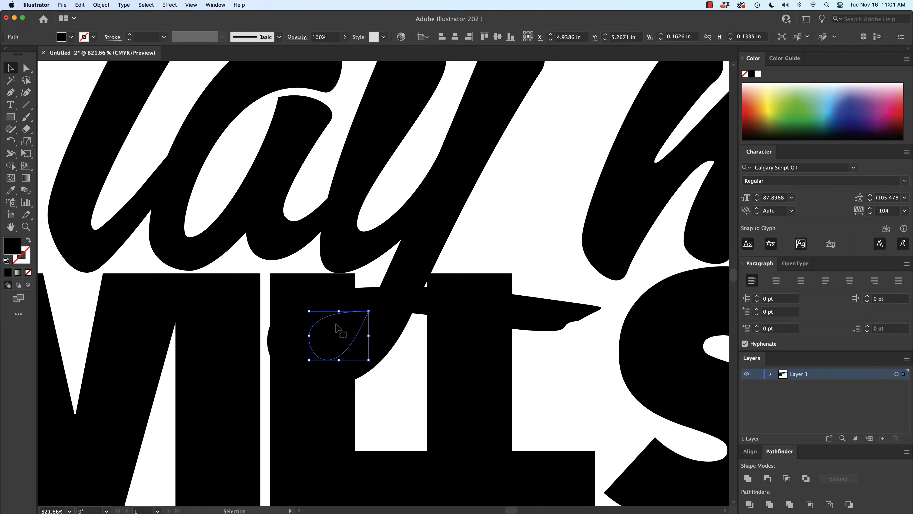
click(374, 292)
right_click(375, 292)
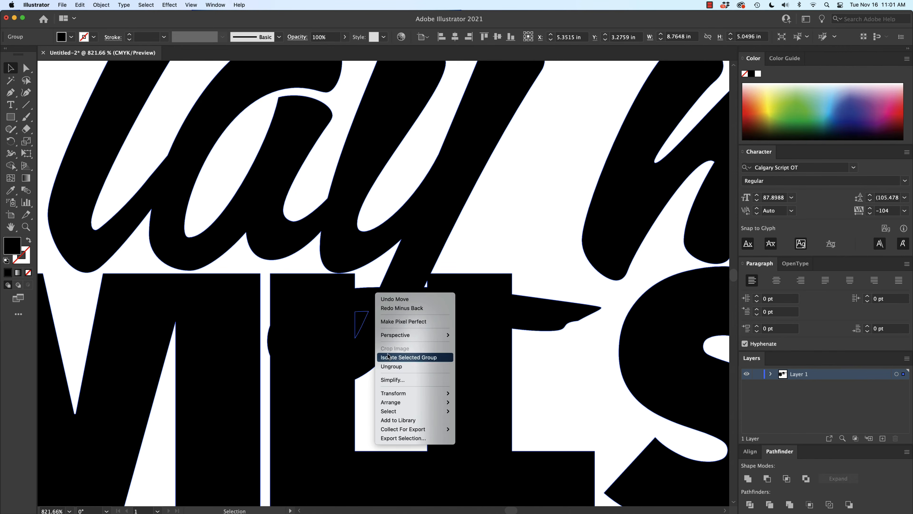
click(392, 366)
click(453, 264)
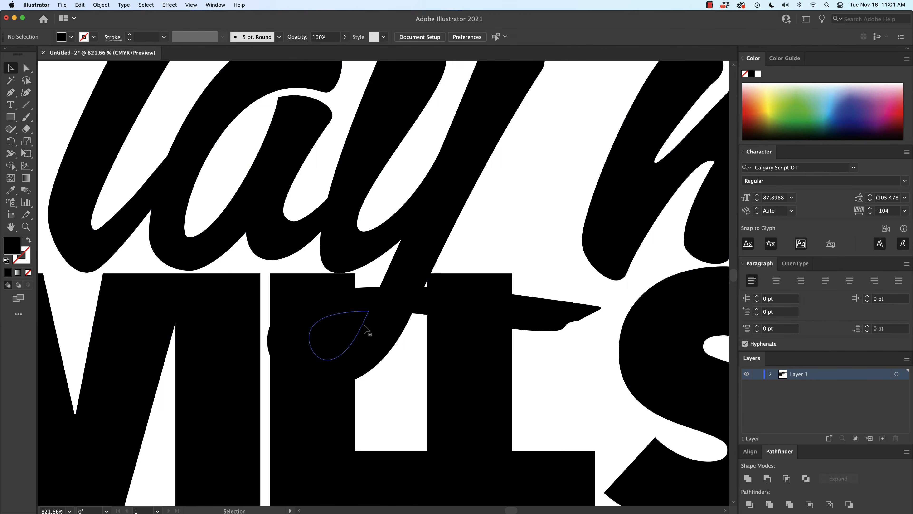
- Subtract the counter shape from the ungrouped lettering with Minus Front to open the loop of the y in "lay"
click(357, 331)
shift+click(388, 307)
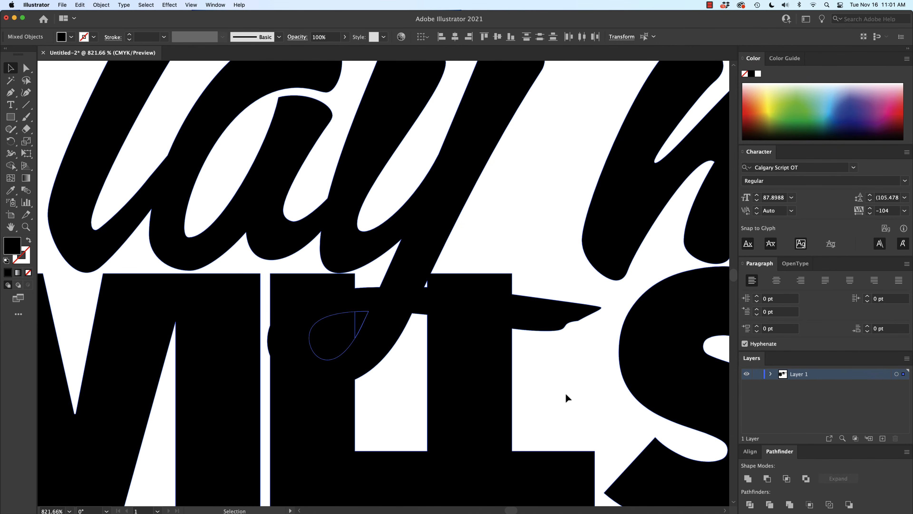
click(767, 478)
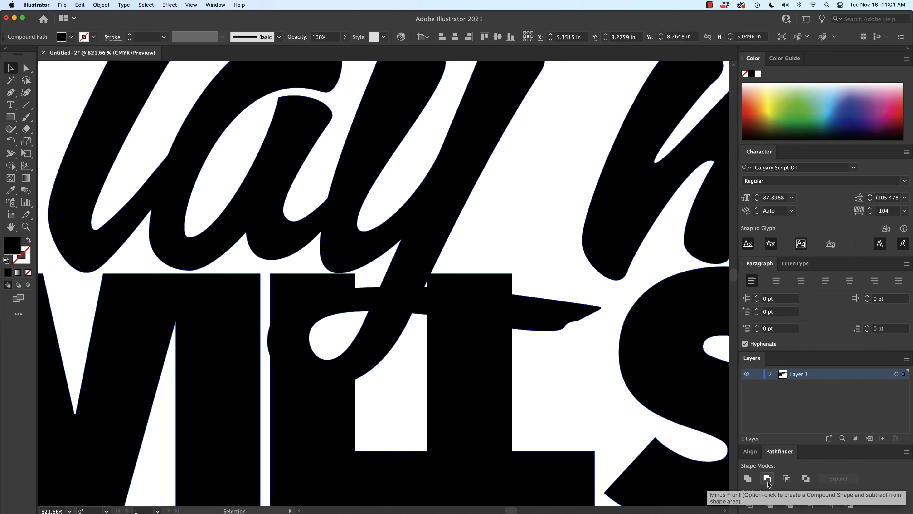
- Undo the last Minus Front subtraction of the counter shape from the lettering
key(super+z)
scroll(361, 229, down, 2)
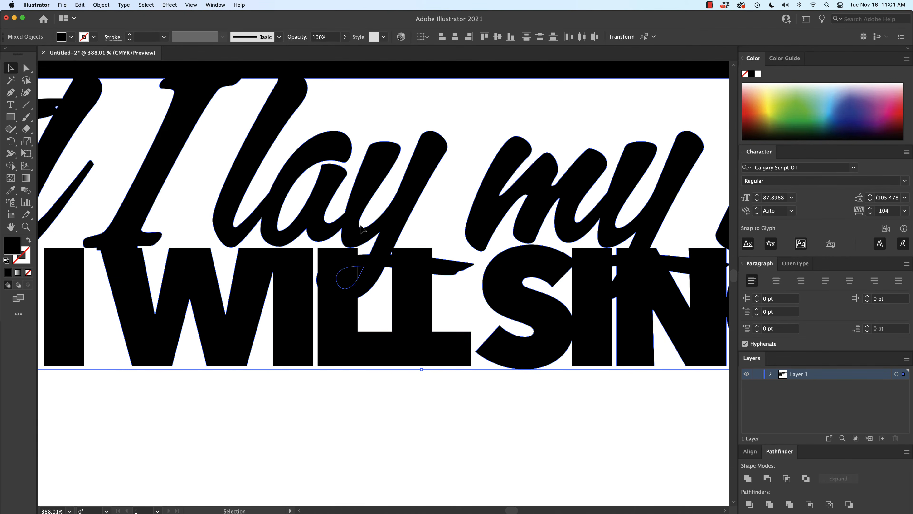
right_click(359, 236)
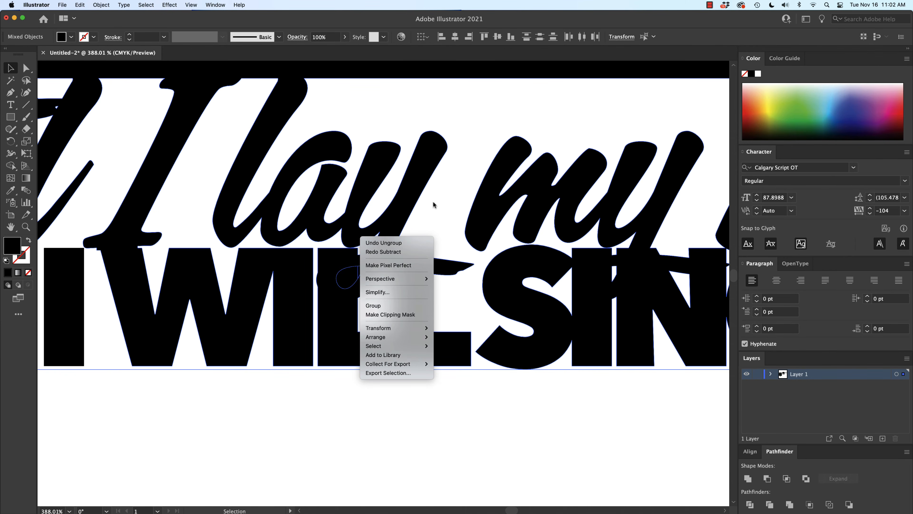
click(413, 206)
- Reselect the counter shape in the loop of the y in "lay" together with the lettering and subtract it with Minus Front
scroll(377, 249, up, 7)
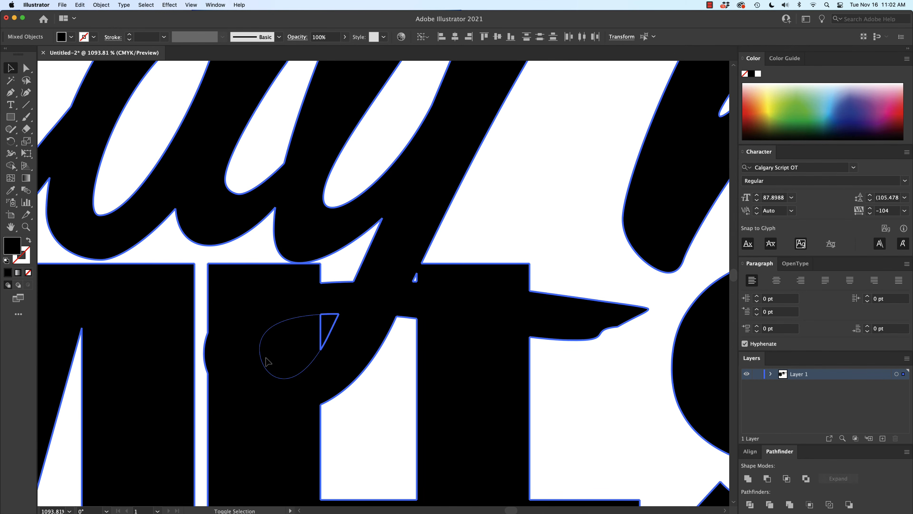
shift+click(262, 364)
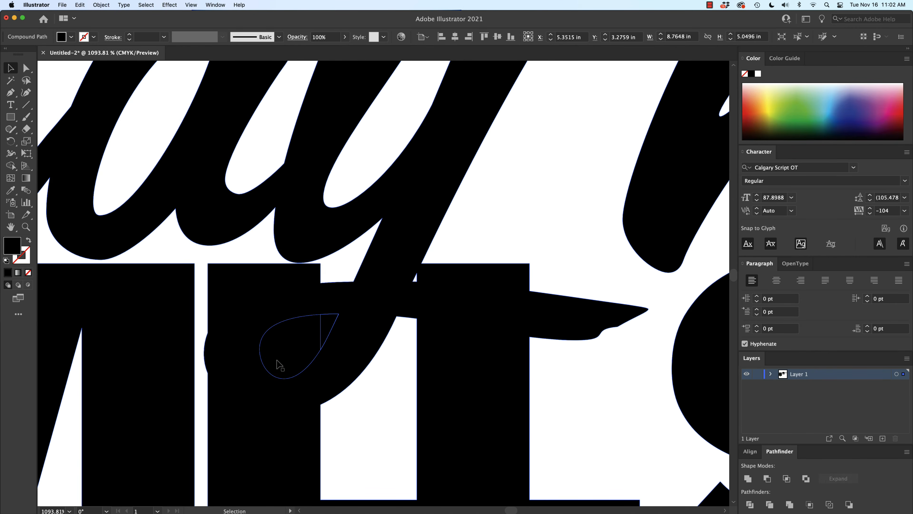
click(292, 365)
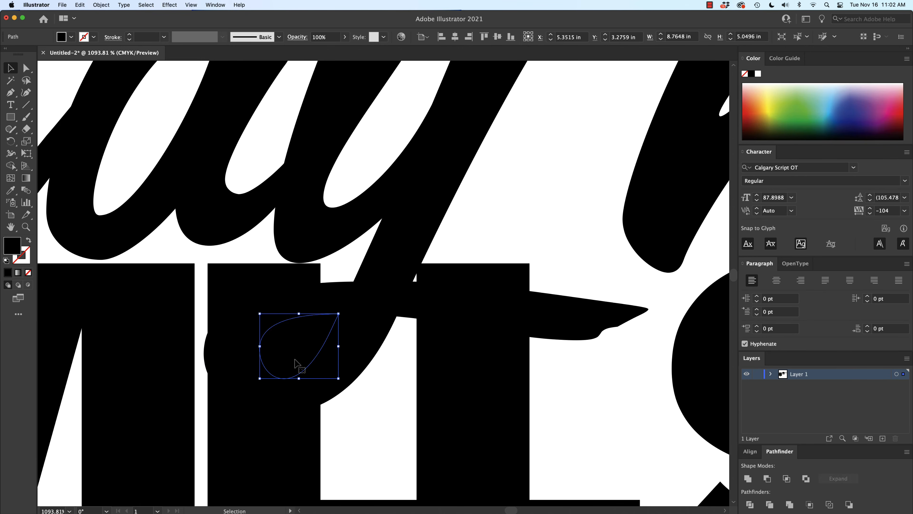
shift+click(373, 347)
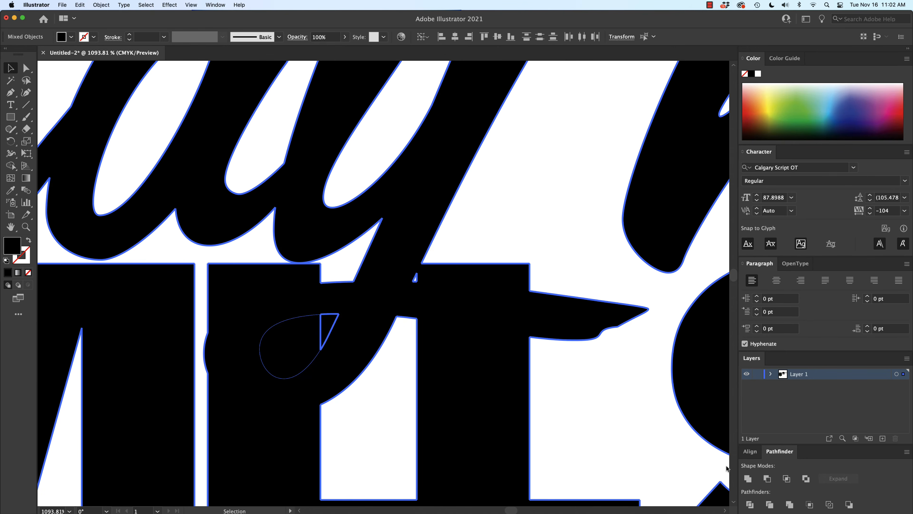
click(768, 480)
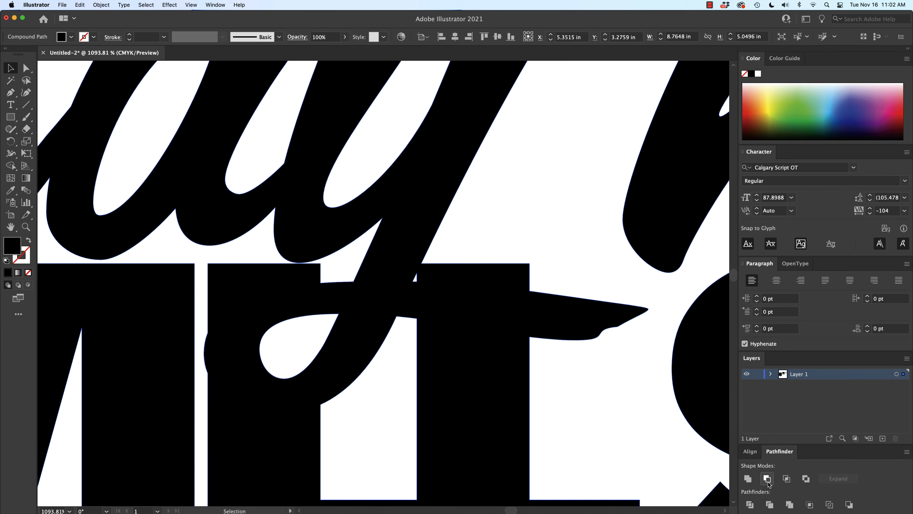
- Paste the counter shape over the loop of the y in "my" and cut it out of the lettering with Minus Front
scroll(433, 236, down, 5)
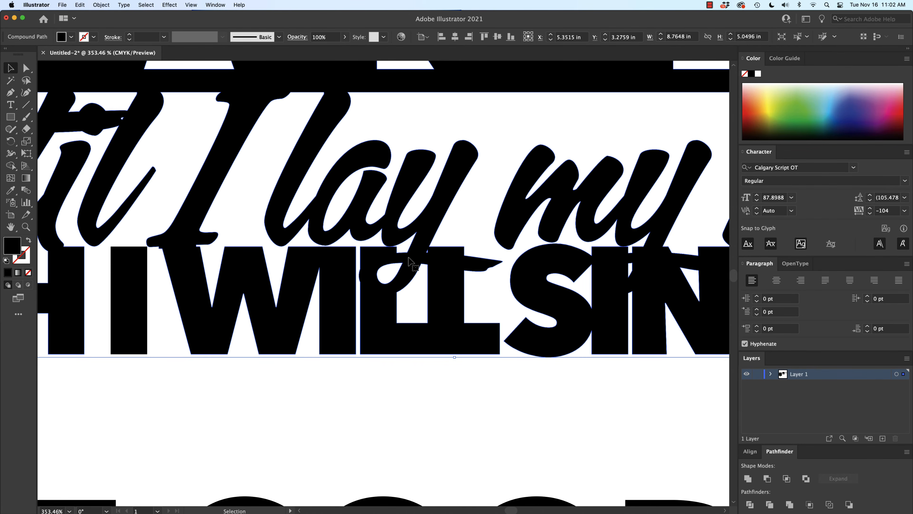
scroll(415, 265, right, 5)
scroll(489, 266, right, 5)
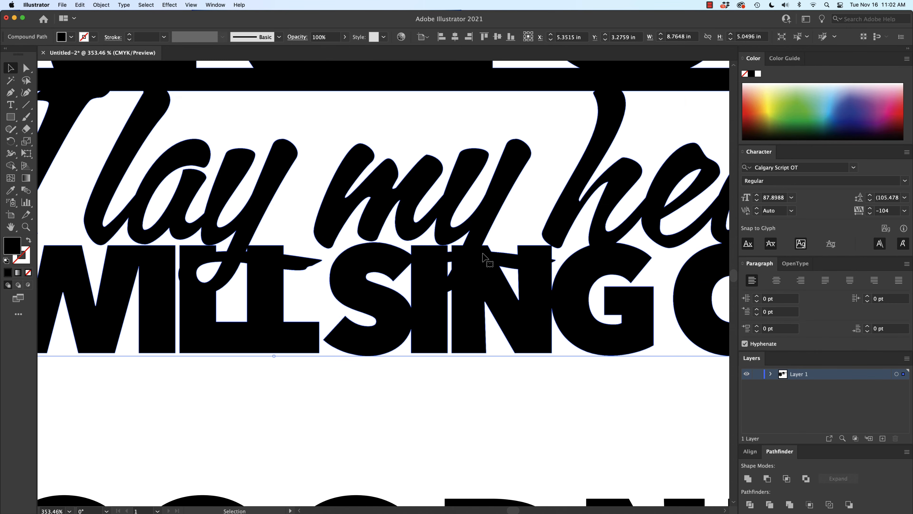
right_click(461, 259)
click(444, 293)
scroll(443, 284, up, 3)
key(super+v)
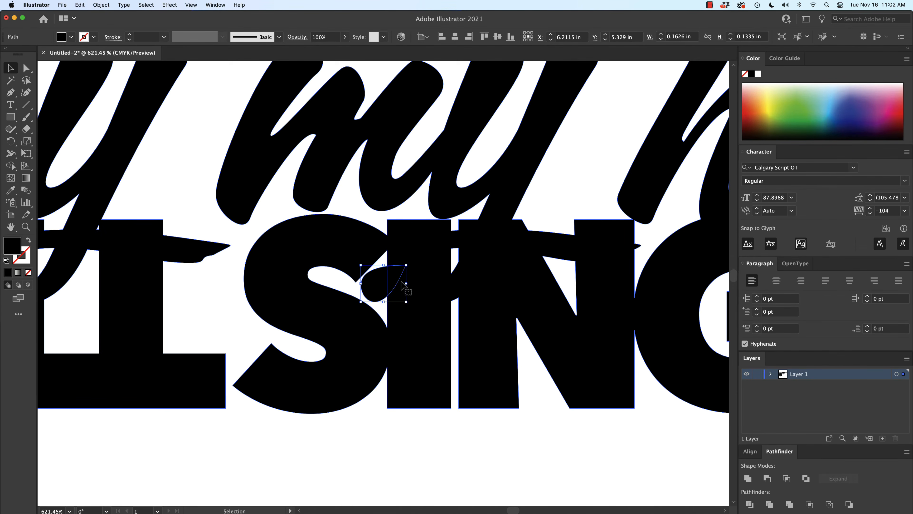
drag(385, 283, 449, 267)
shift+click(412, 234)
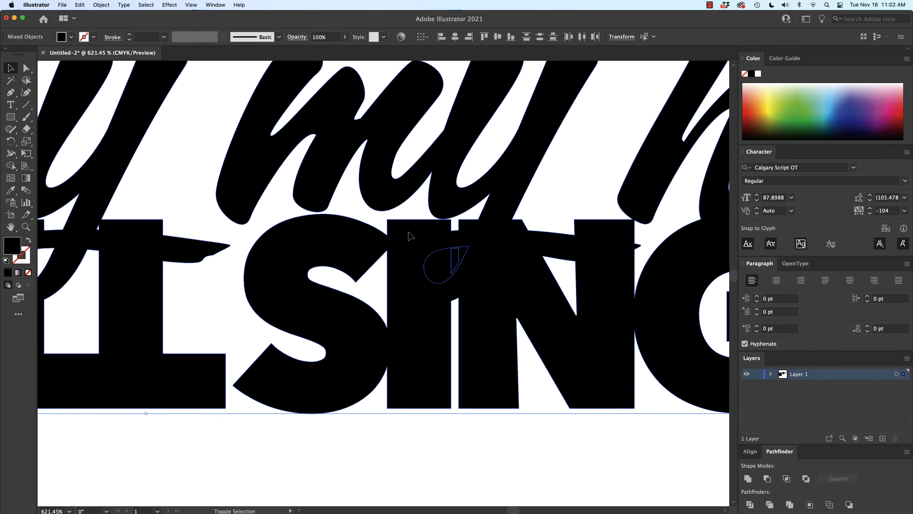
click(764, 480)
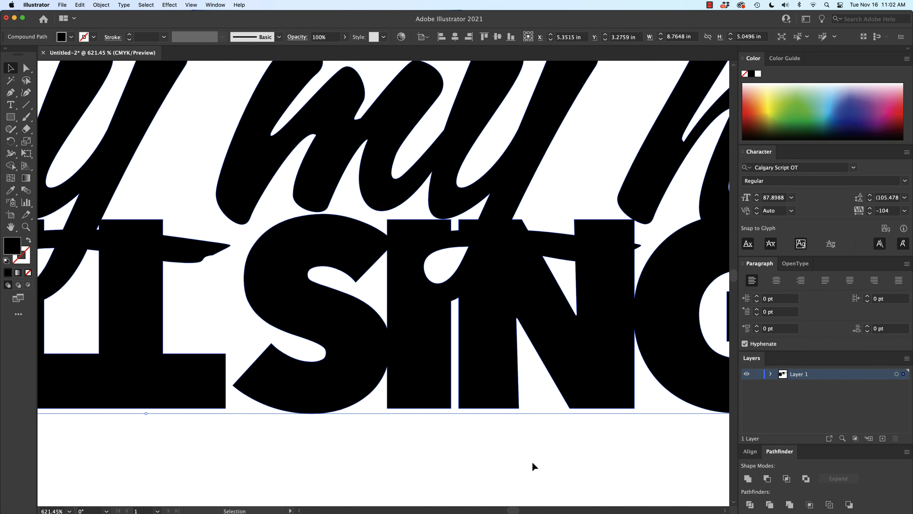
- Draw a small black rectangle about 0.05 by 0.06 in bridging the base of the d in "head" and the F of "OF"
scroll(469, 437, down, 10)
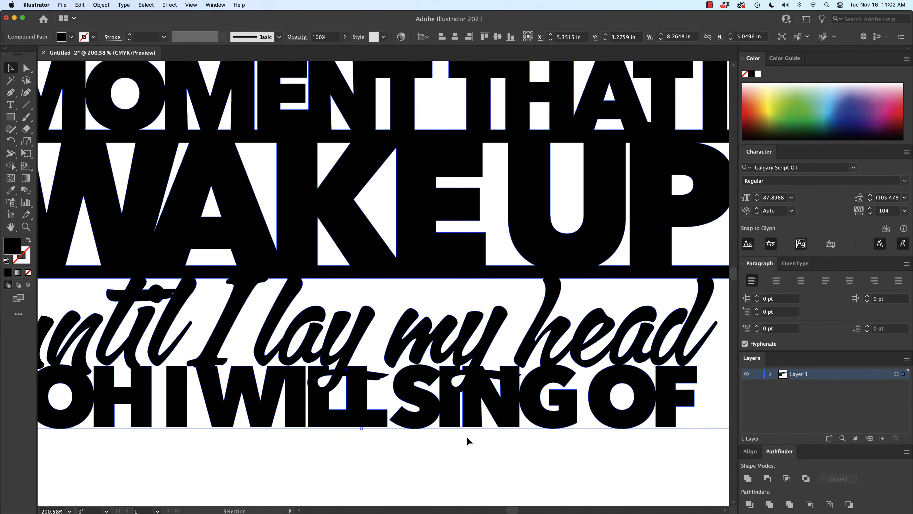
scroll(465, 435, down, 2)
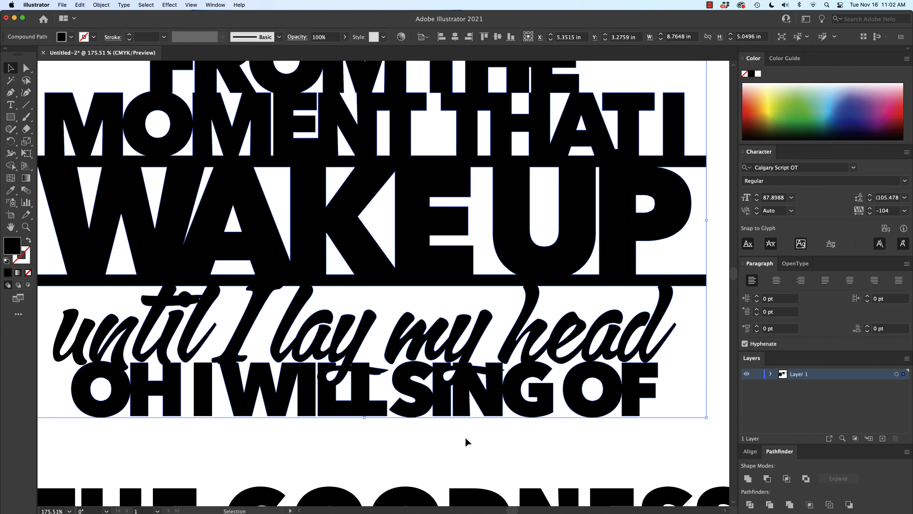
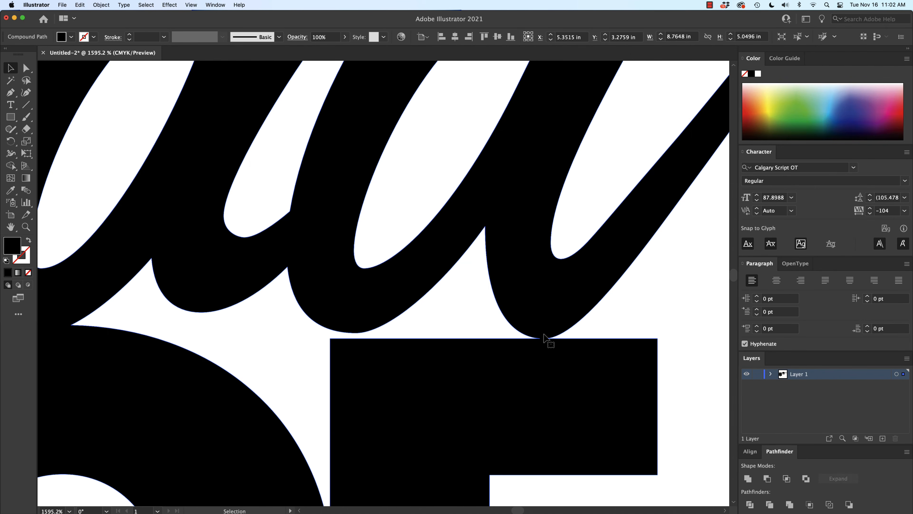
scroll(540, 348, down, 10)
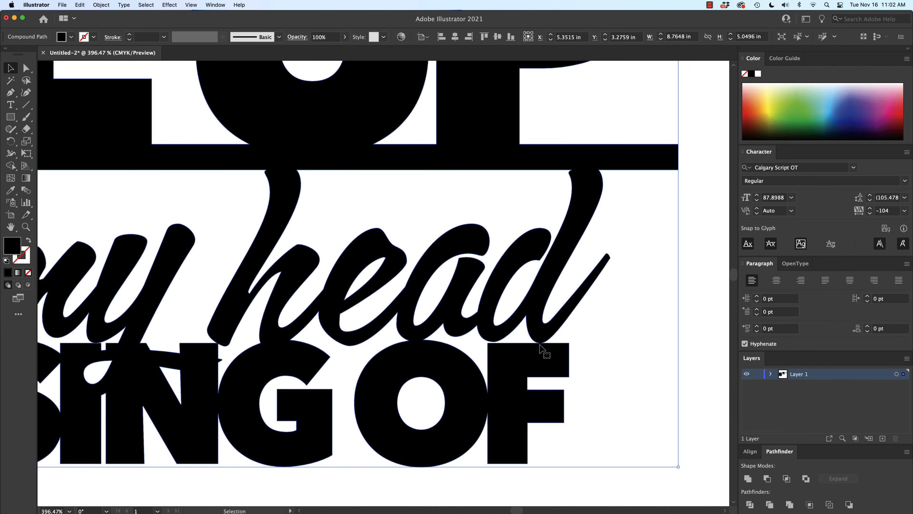
click(8, 118)
scroll(514, 336, up, 6)
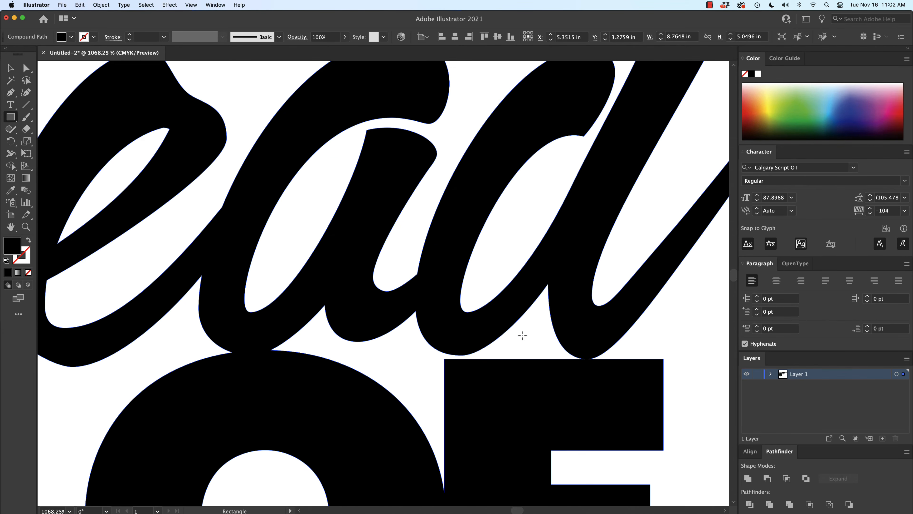
drag(576, 343, 598, 369)
key(v)
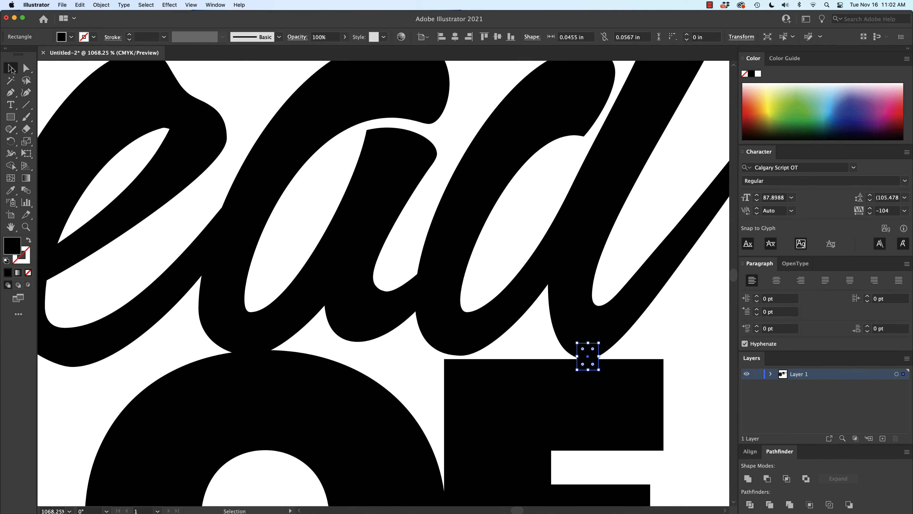
- Select the bridging rectangle together with the lettering and merge them with Unite
click(571, 295)
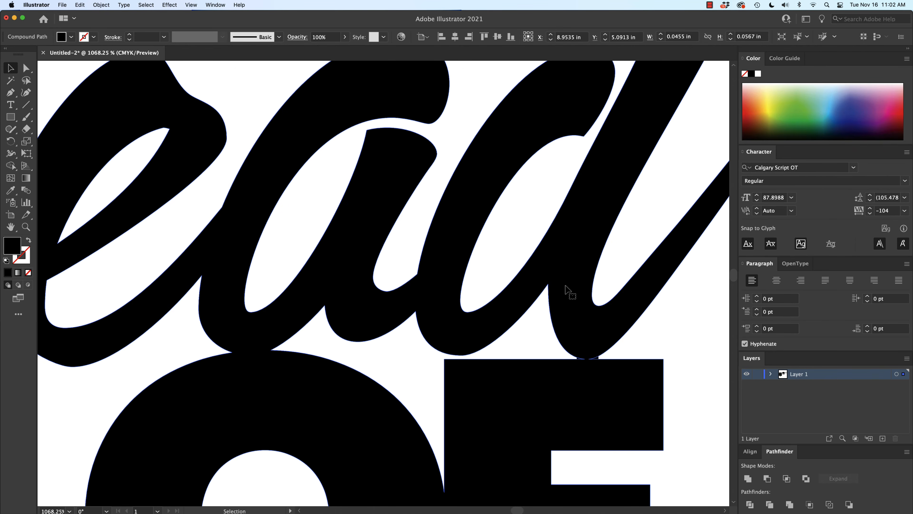
click(589, 364)
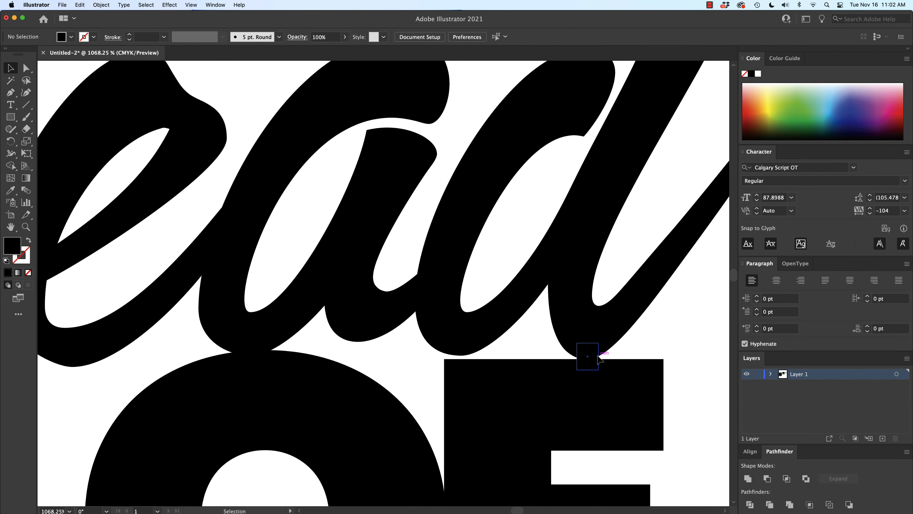
shift+click(604, 351)
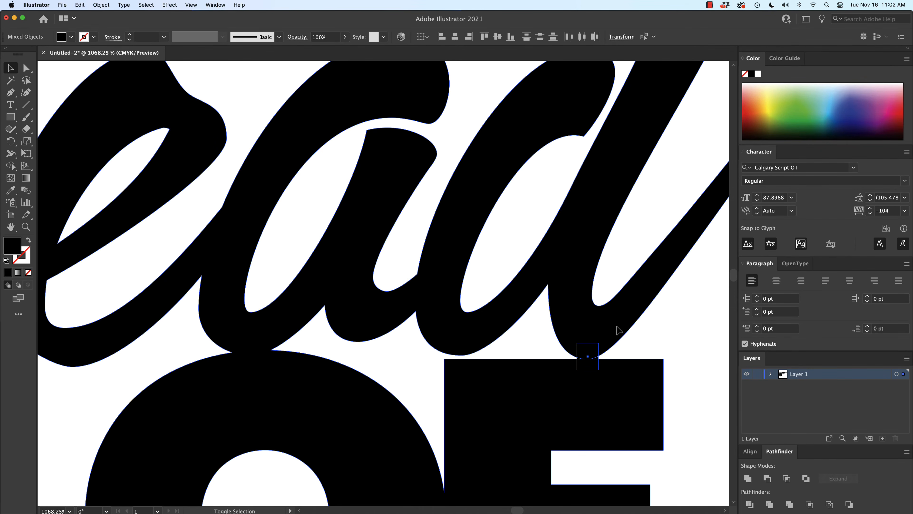
click(747, 479)
scroll(508, 344, down, 10)
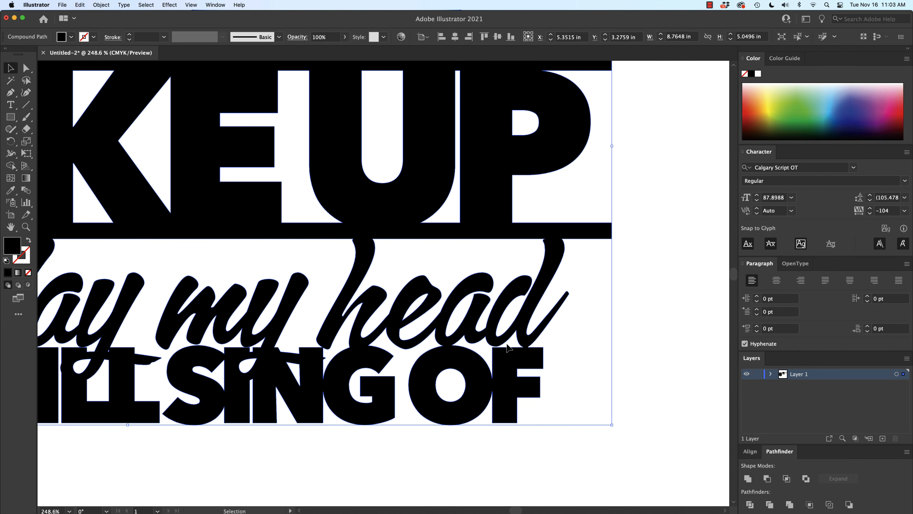
- Move the "THE GOODNESS" line up beneath "OH I WILL SING OF" and tighten its letter tracking
scroll(507, 346, down, 5)
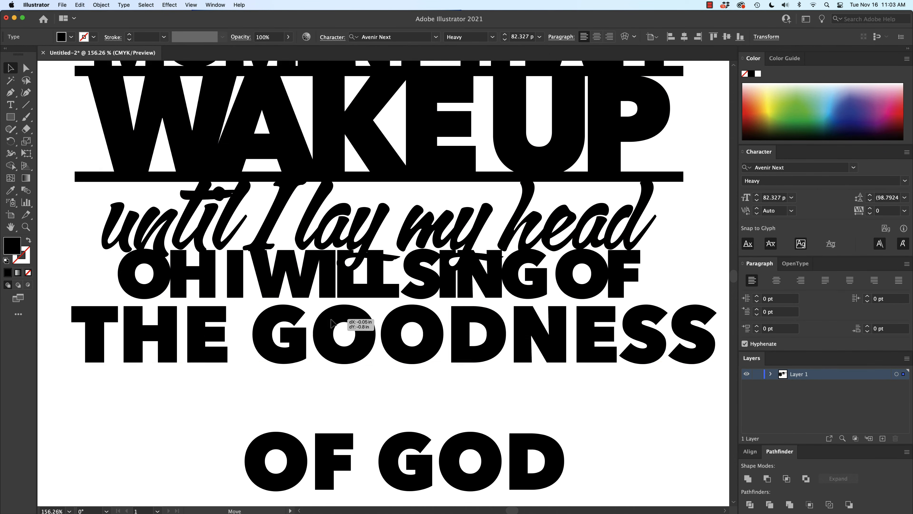
click(870, 213)
click(871, 213)
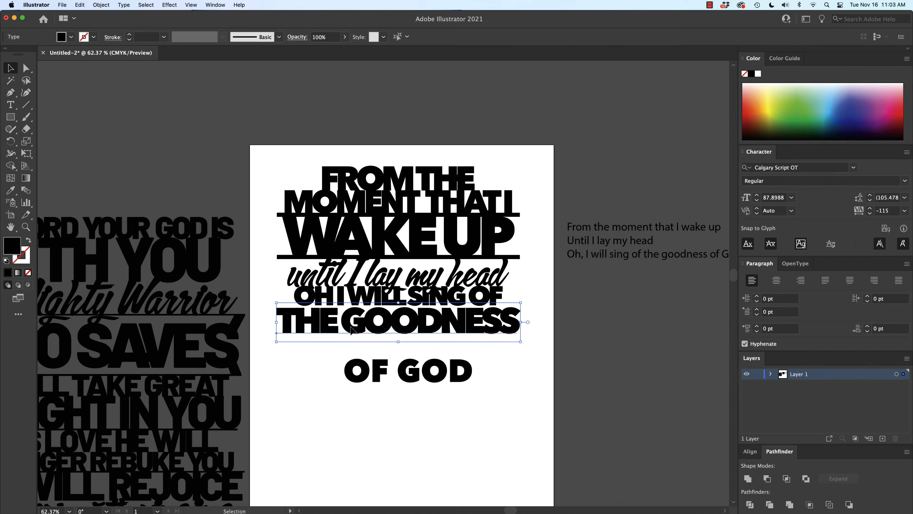
right_click(356, 320)
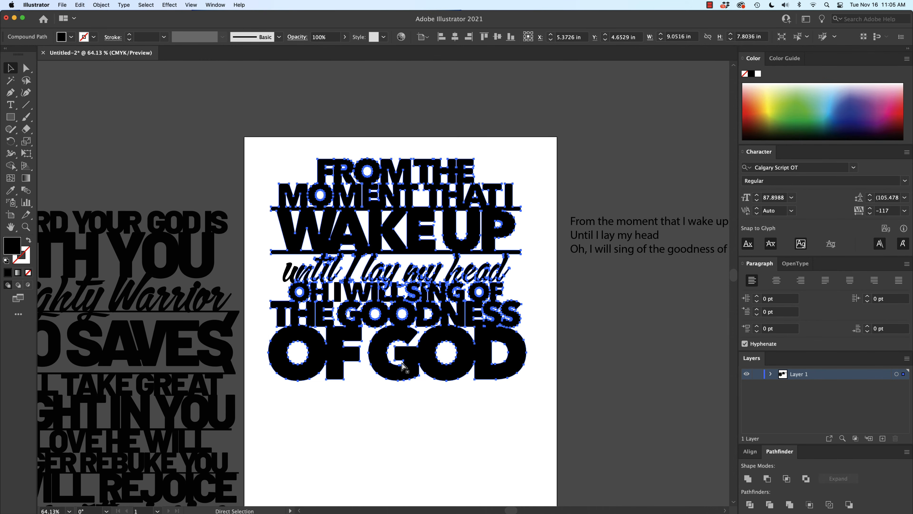
- Switch to Outline view, clear the selection and examine the united lettering for overlapping or unconnected paths
key(super+y)
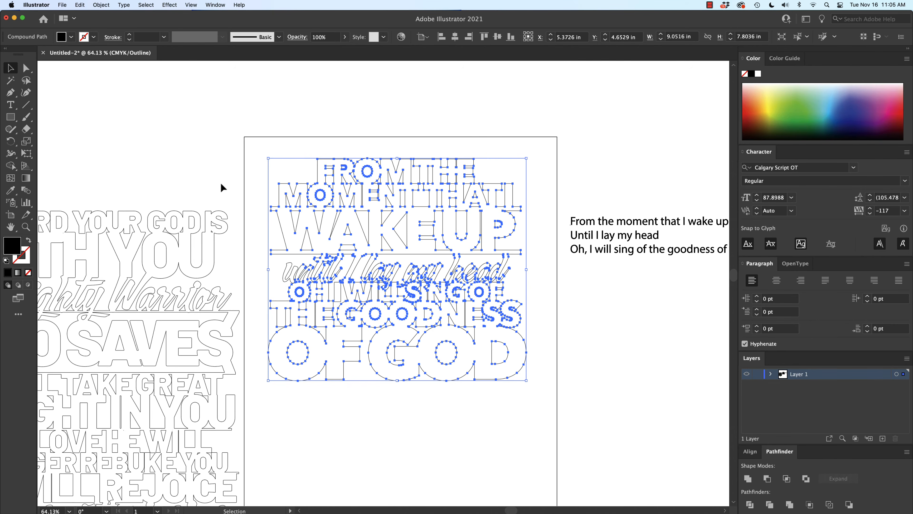
click(211, 164)
scroll(318, 235, up, 5)
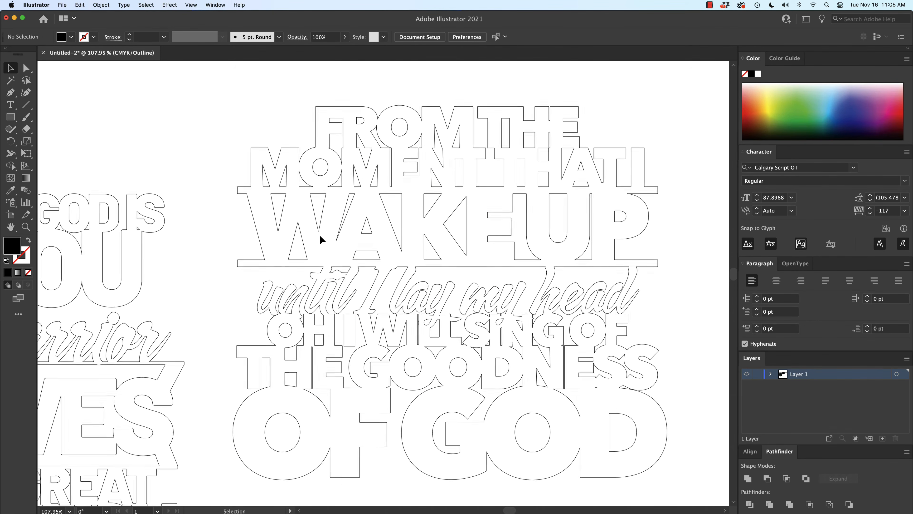
scroll(320, 234, right, 1)
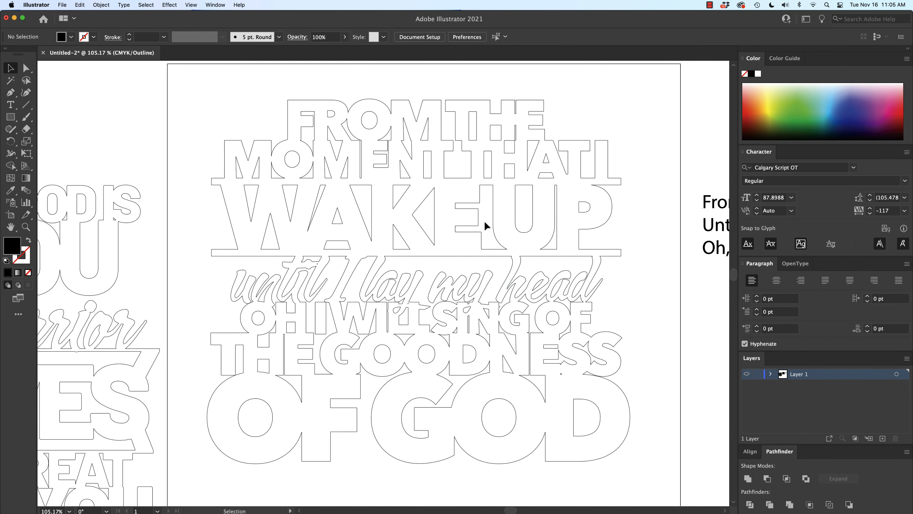
scroll(485, 226, down, 1)
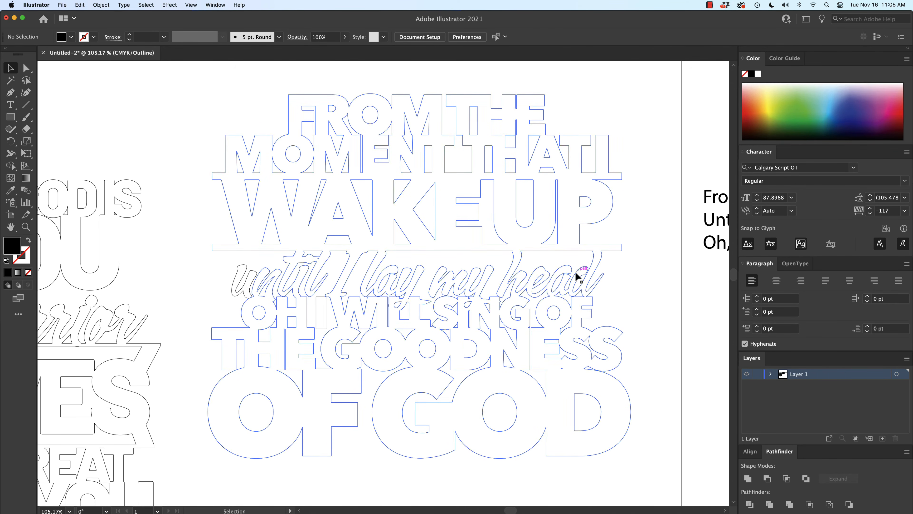
scroll(546, 280, up, 2)
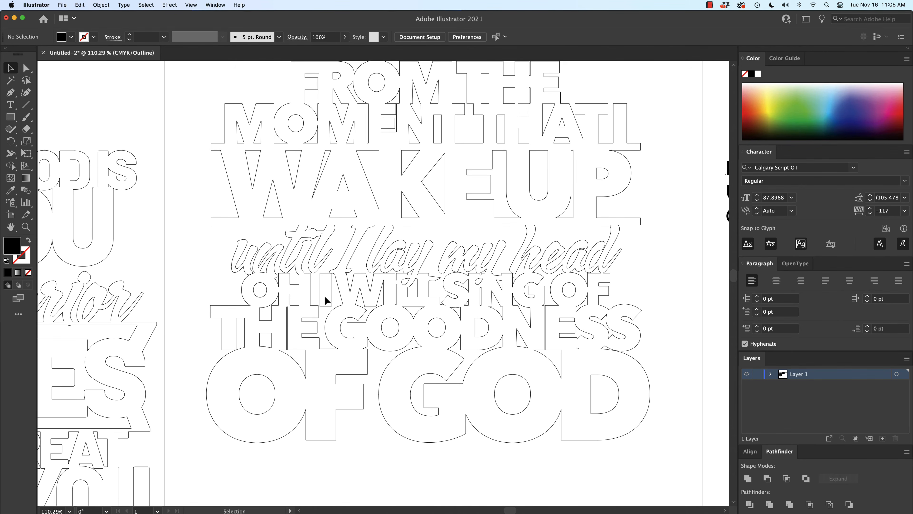
- Extend the foot of the script "I" sideways by moving its three end anchor points so it overlaps more of the block I in "OH I WILL"
scroll(324, 295, up, 6)
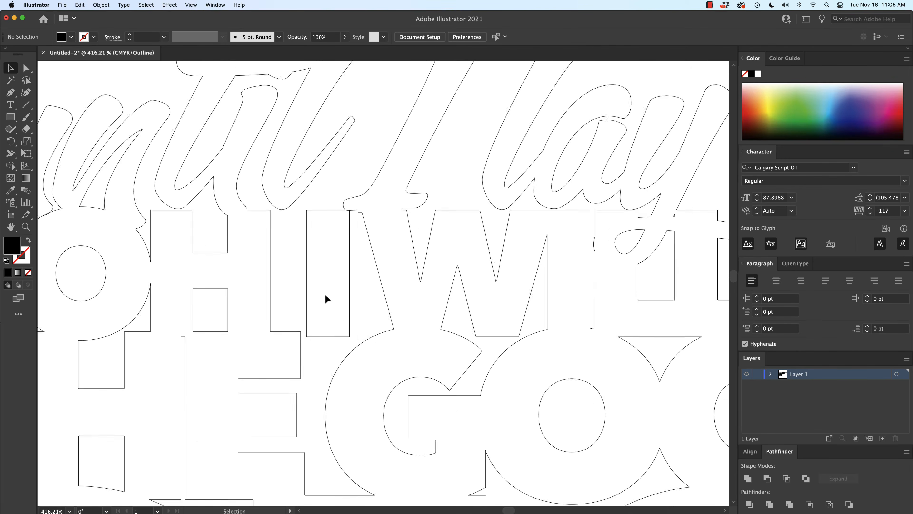
scroll(325, 299, up, 2)
scroll(328, 279, up, 1)
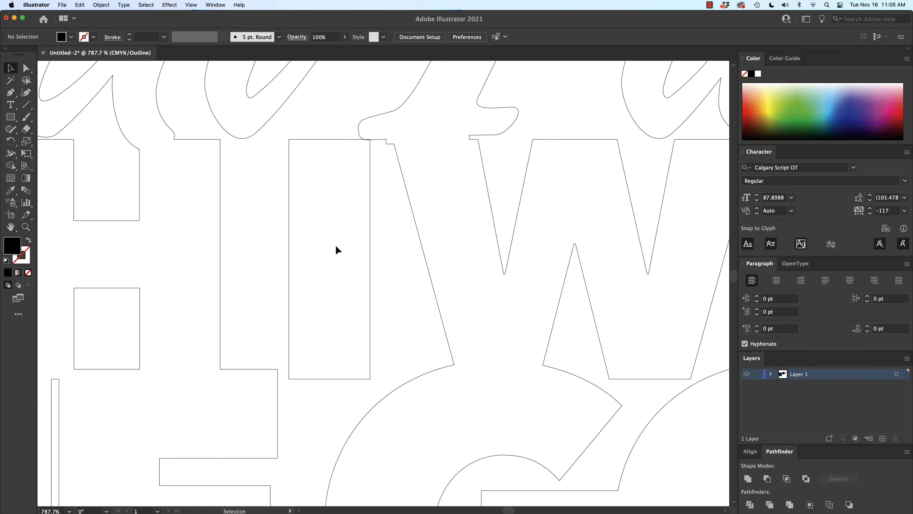
scroll(336, 246, up, 1)
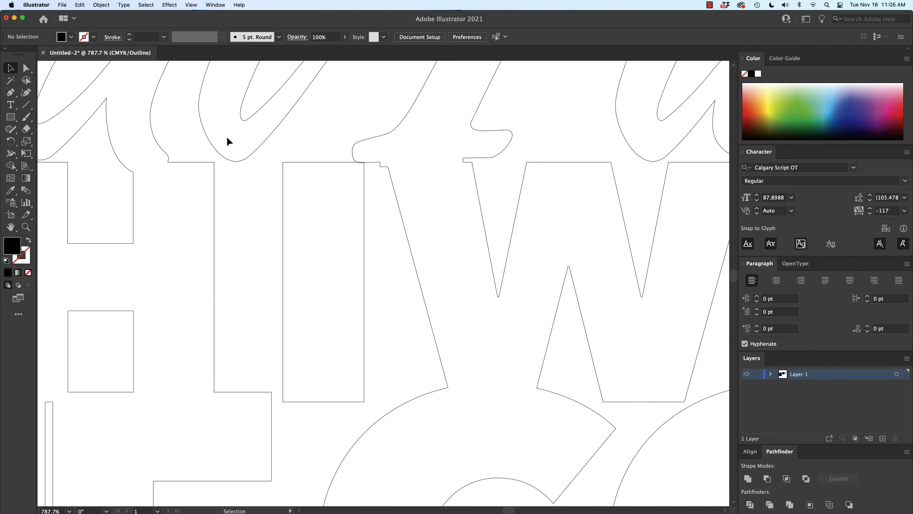
click(26, 68)
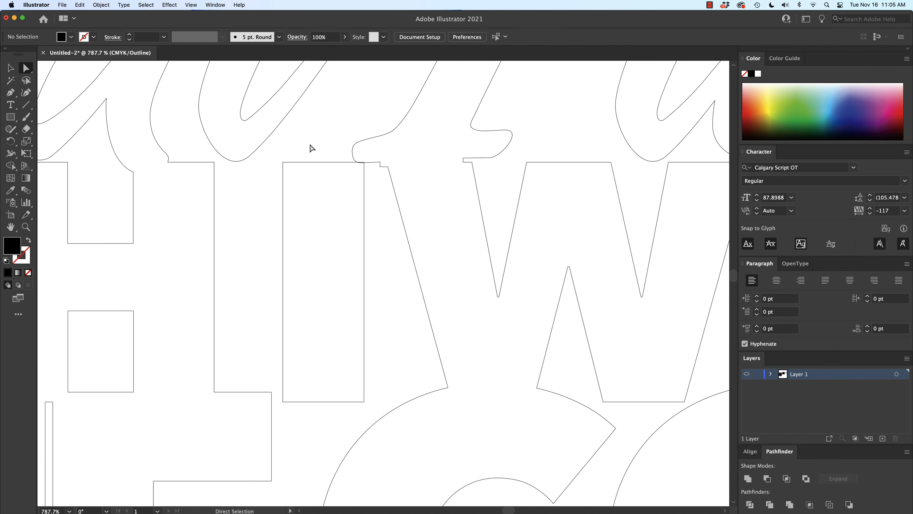
scroll(310, 144, up, 2)
click(374, 143)
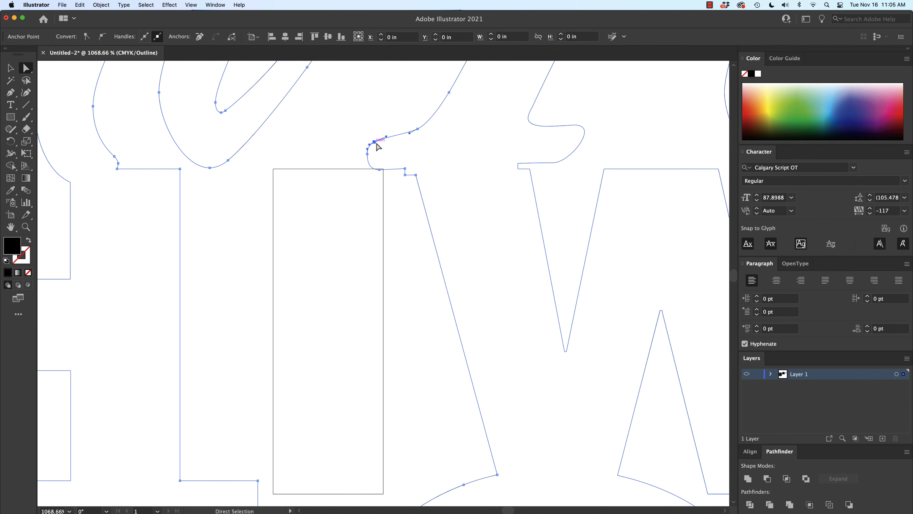
scroll(377, 145, up, 3)
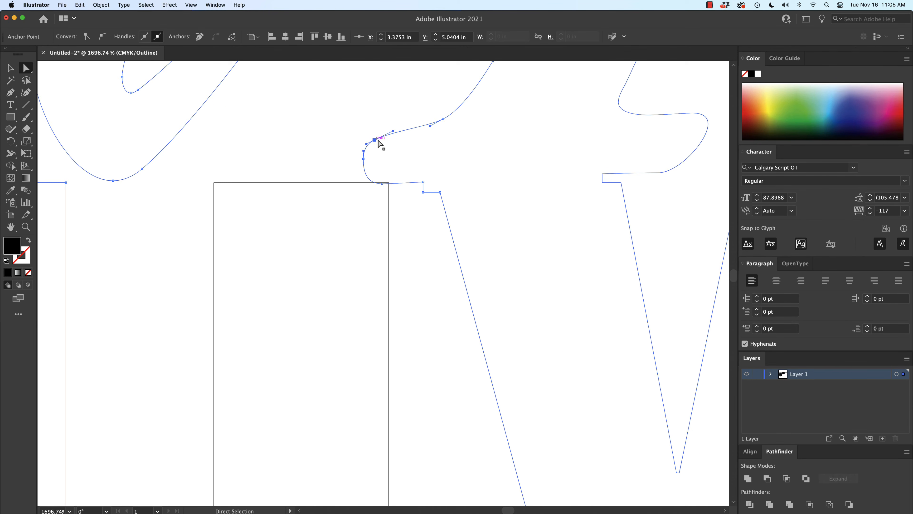
click(382, 183)
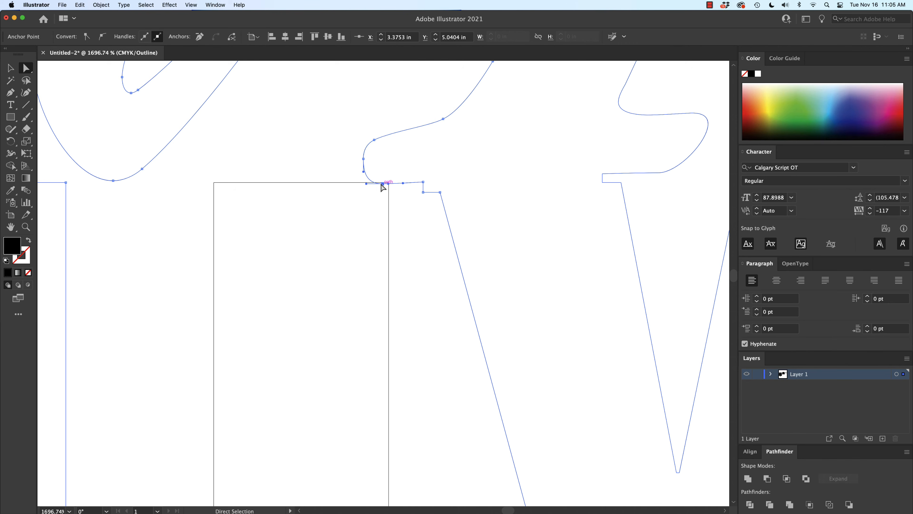
click(364, 160)
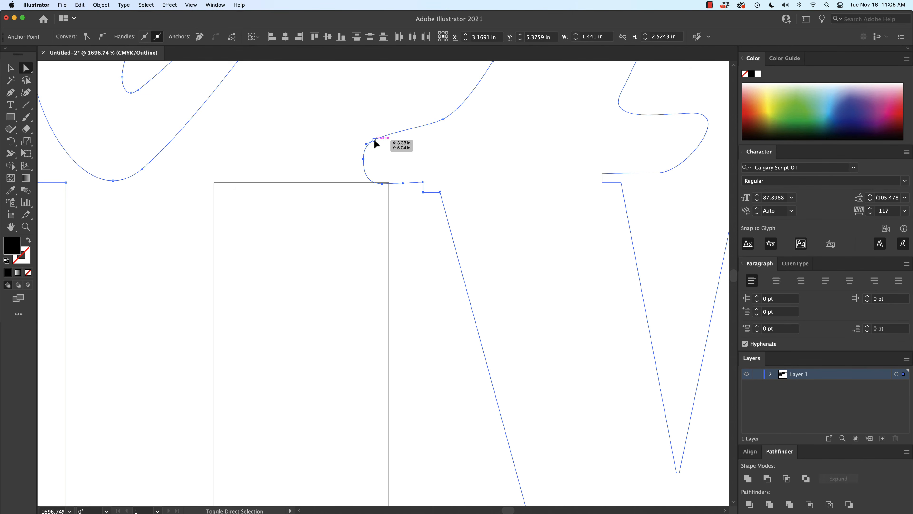
drag(373, 139, 336, 141)
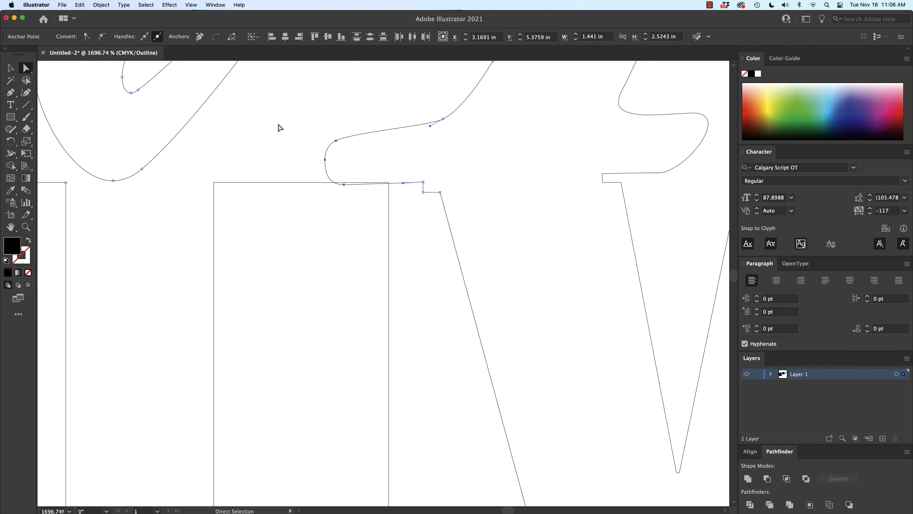
- Draw a serif rectangle about 0.29 by 0.07 in across the top of the block I in "OH I WILL"
click(11, 68)
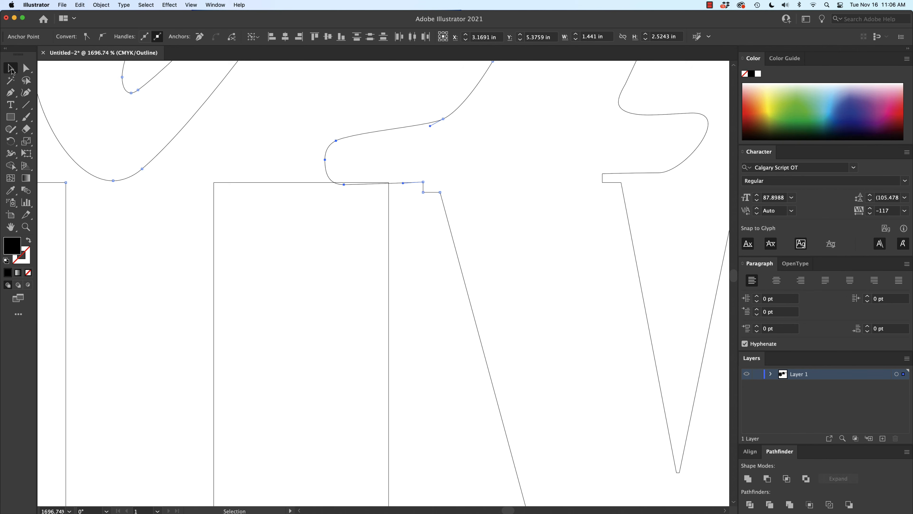
click(300, 183)
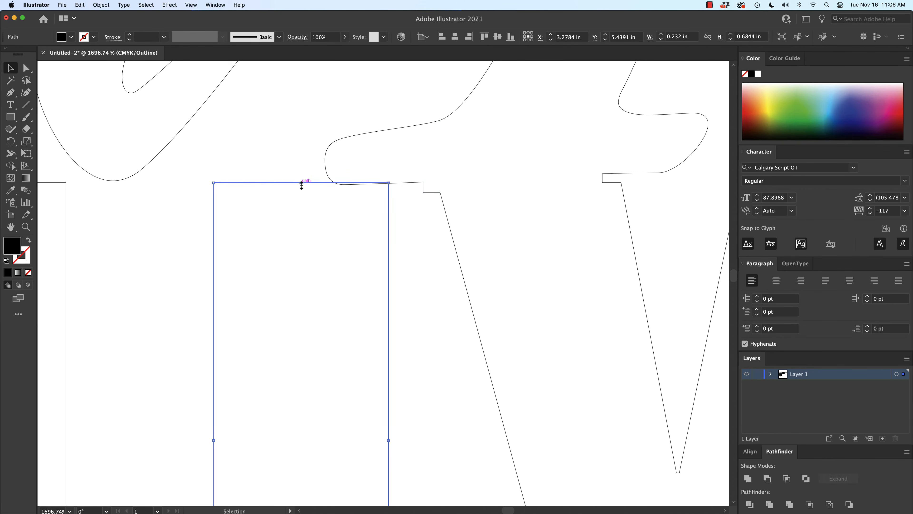
scroll(301, 184, down, 5)
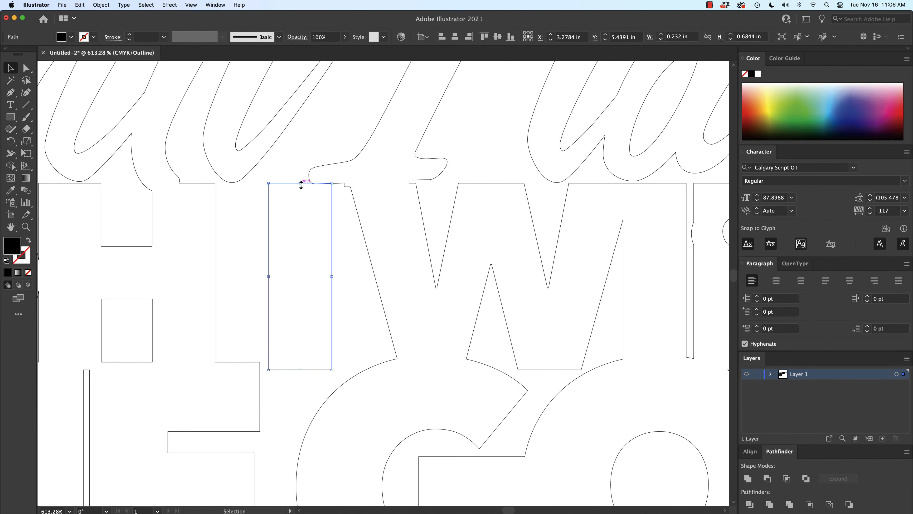
scroll(301, 185, down, 3)
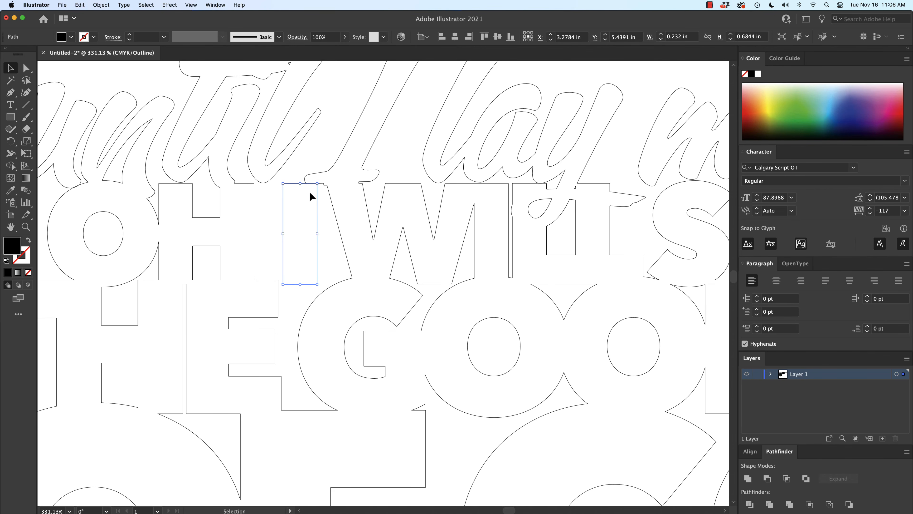
scroll(310, 193, down, 2)
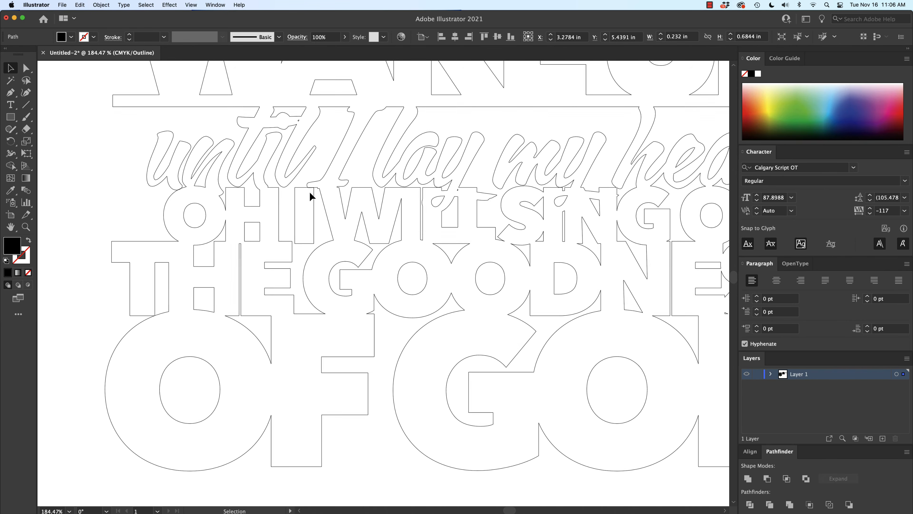
scroll(309, 194, up, 3)
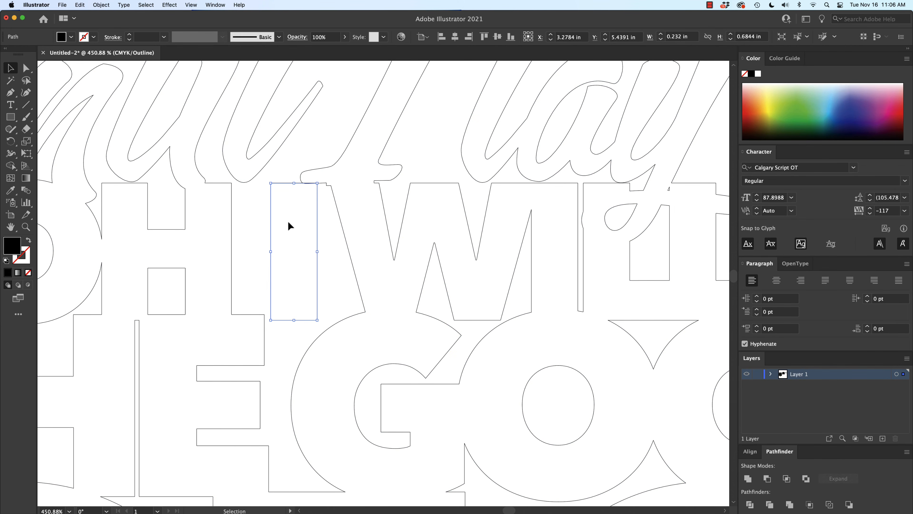
scroll(290, 224, up, 1)
scroll(289, 224, up, 2)
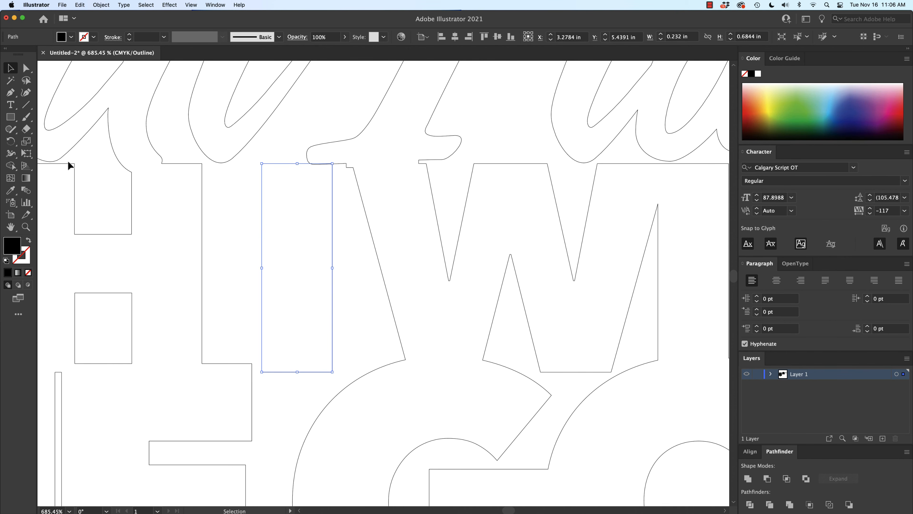
click(10, 117)
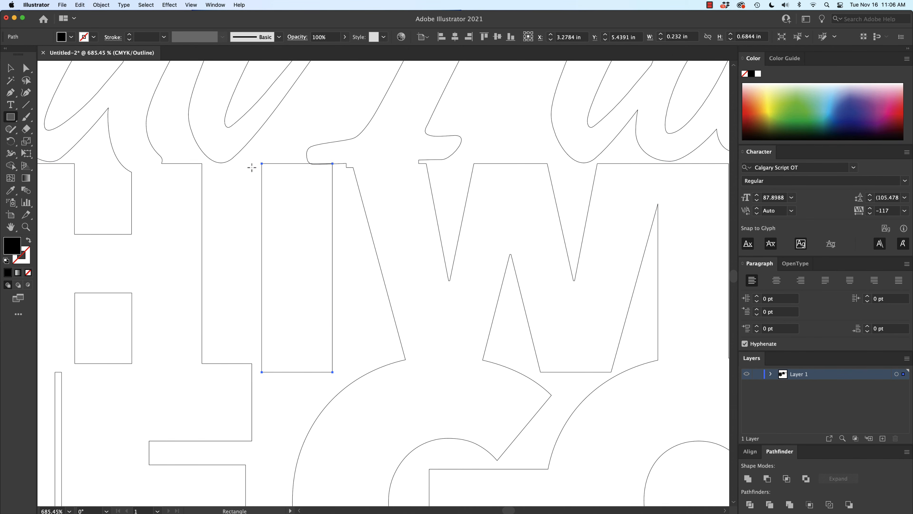
drag(252, 164, 342, 186)
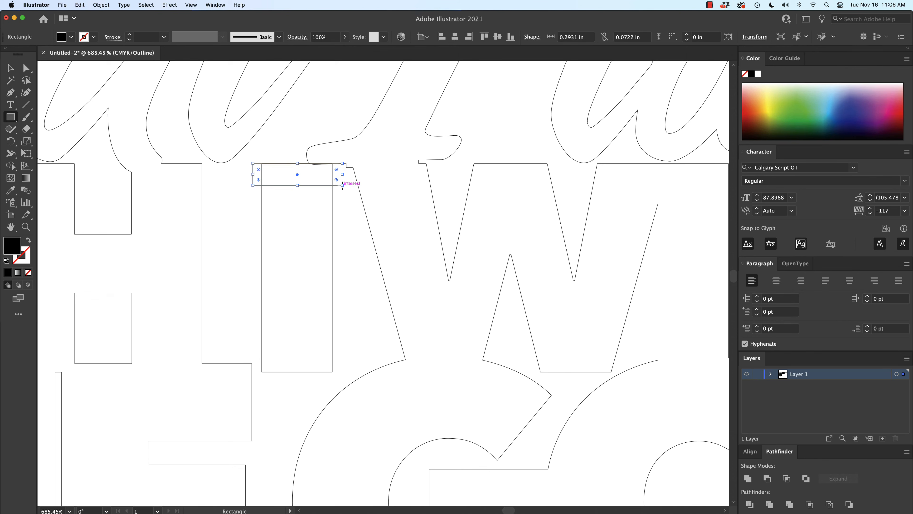
- Place a copy of the serif rectangle at the base of the block I and widen it to about 0.33 in
key(super+c)
key(super+v)
click(11, 68)
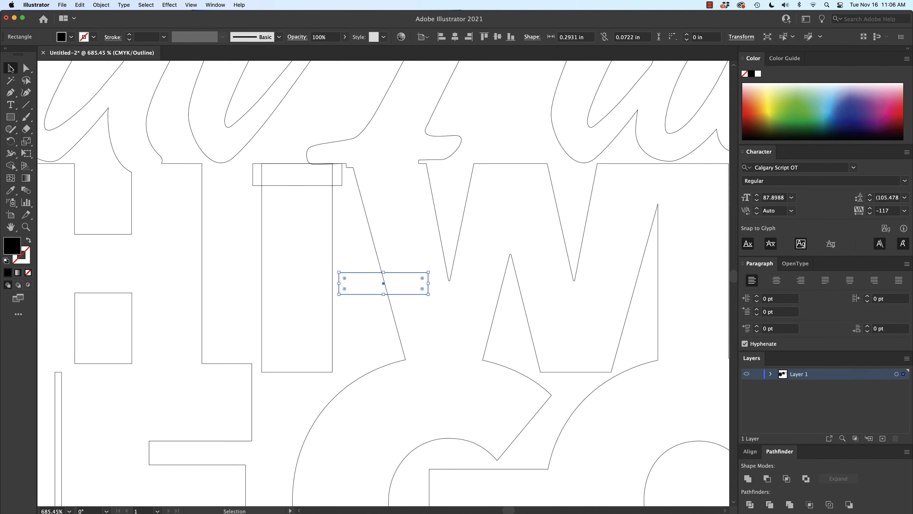
drag(383, 283, 297, 361)
drag(295, 362, 247, 364)
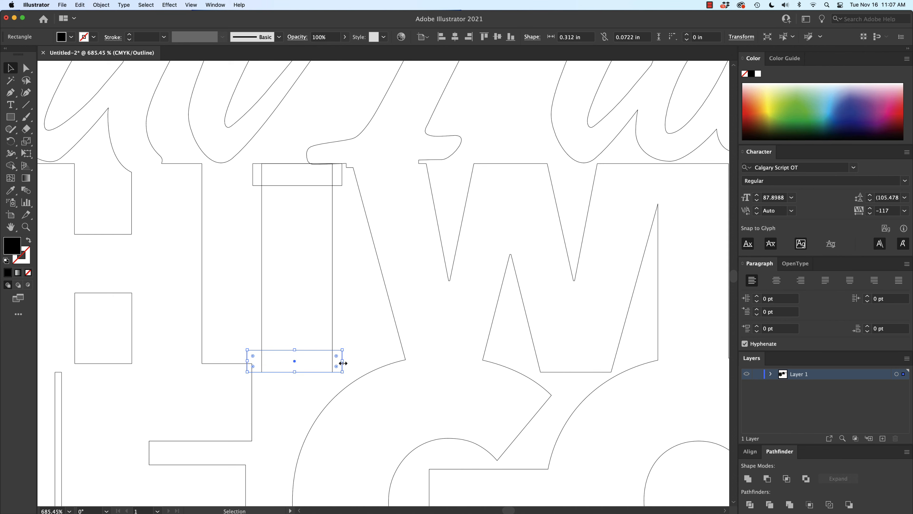
drag(342, 363, 346, 364)
- Replace the upper serif rectangle with a copy of the wider one from the base of the I
click(297, 186)
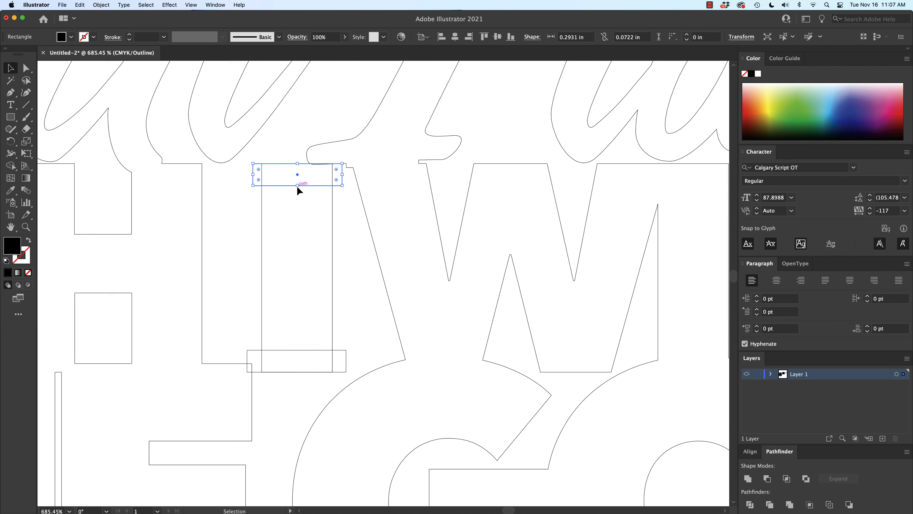
key(BackSpace)
click(278, 349)
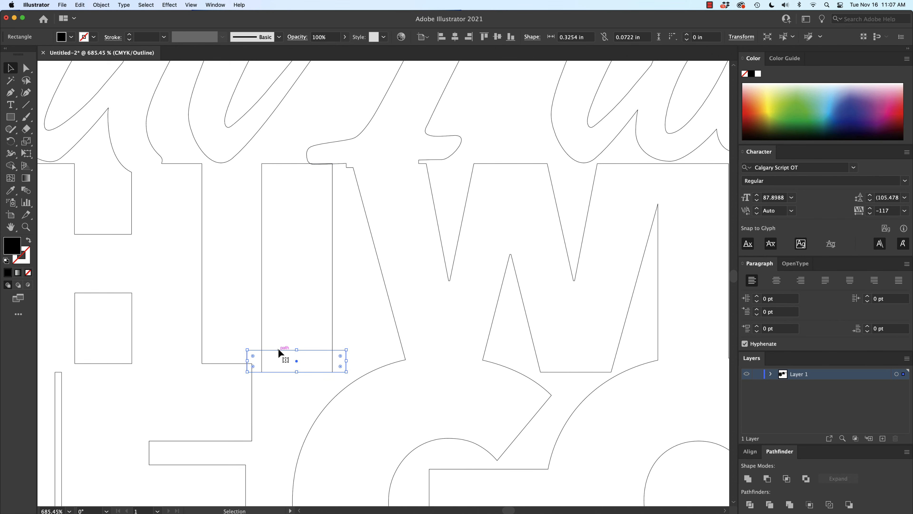
key(super+c)
key(super+v)
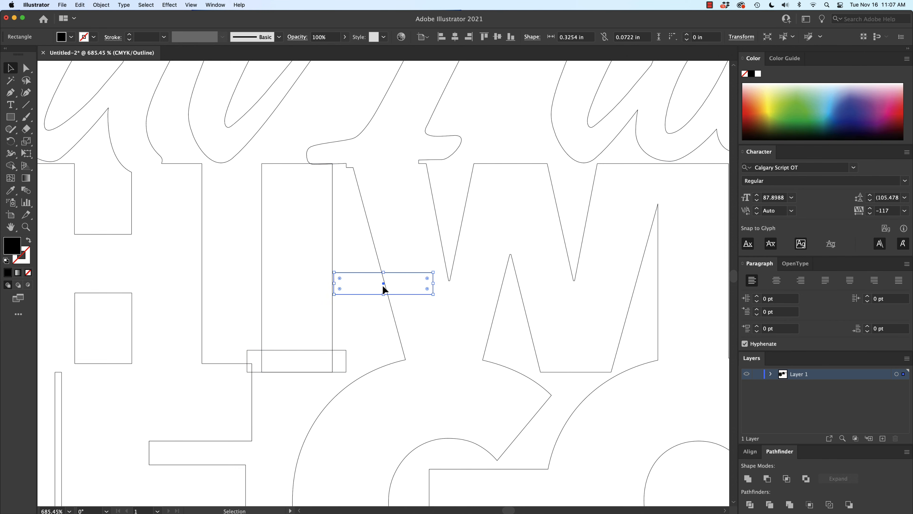
drag(383, 285, 296, 175)
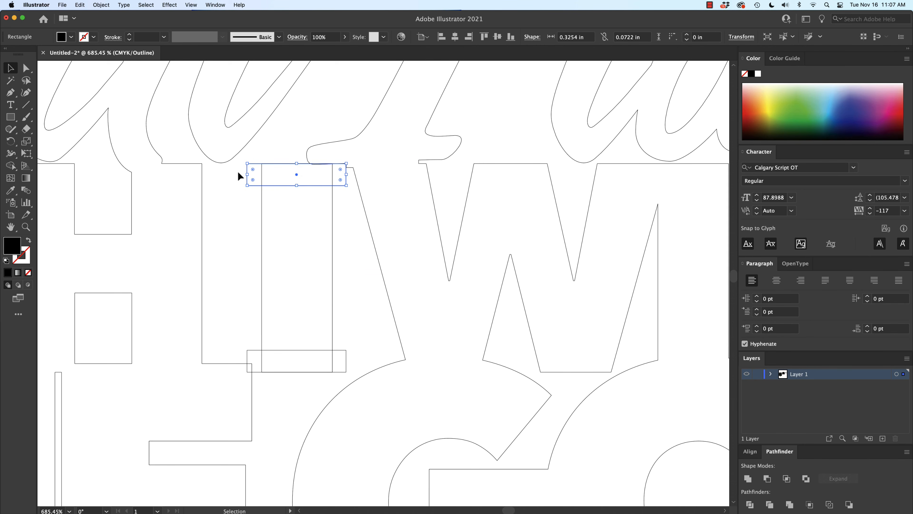
- Select both serif rectangles together with the block I and the lettering, merge them with Unite, and clear the selection
drag(235, 170, 292, 381)
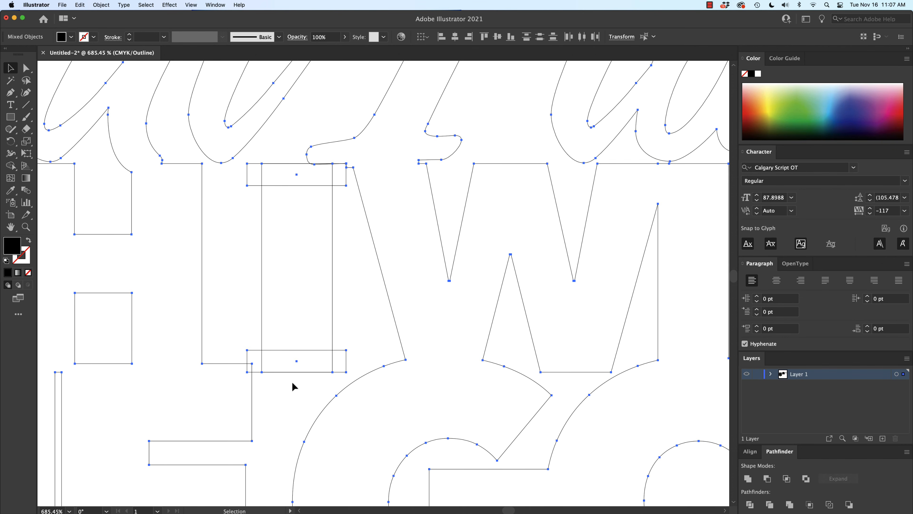
click(747, 478)
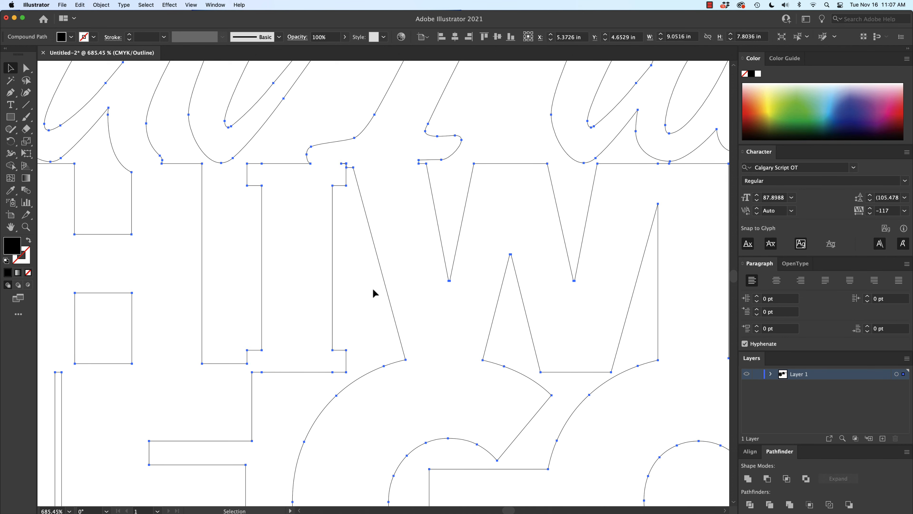
scroll(372, 287, down, 5)
click(195, 262)
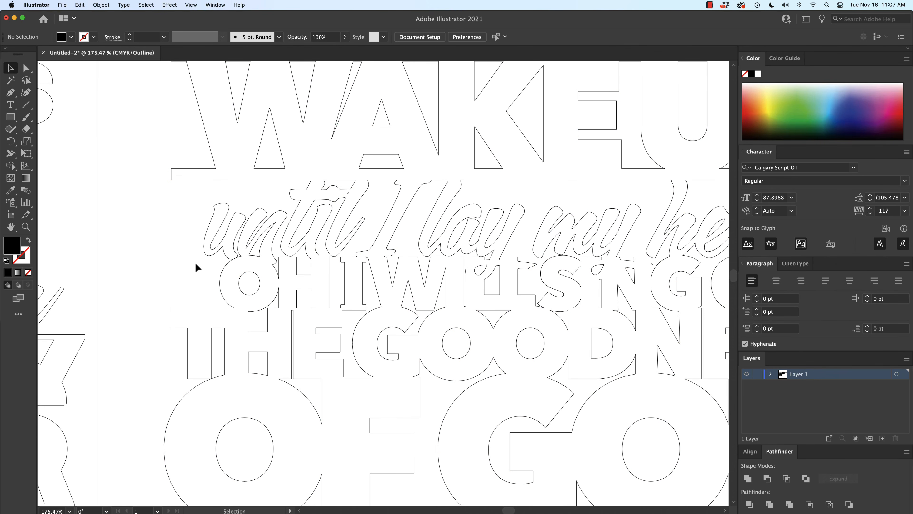
- Examine the serifed I within the whole design in Preview mode, then return to Outline view
scroll(181, 263, down, 3)
scroll(180, 262, right, 1)
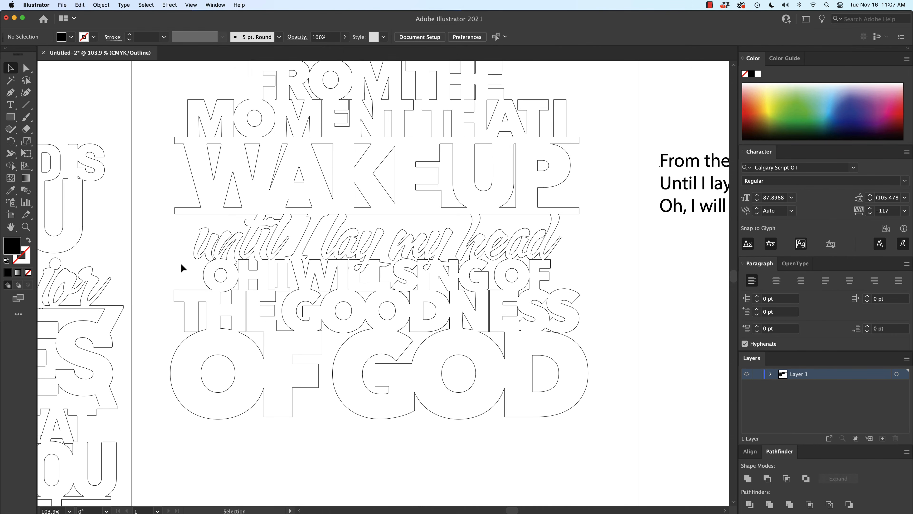
key(super+y)
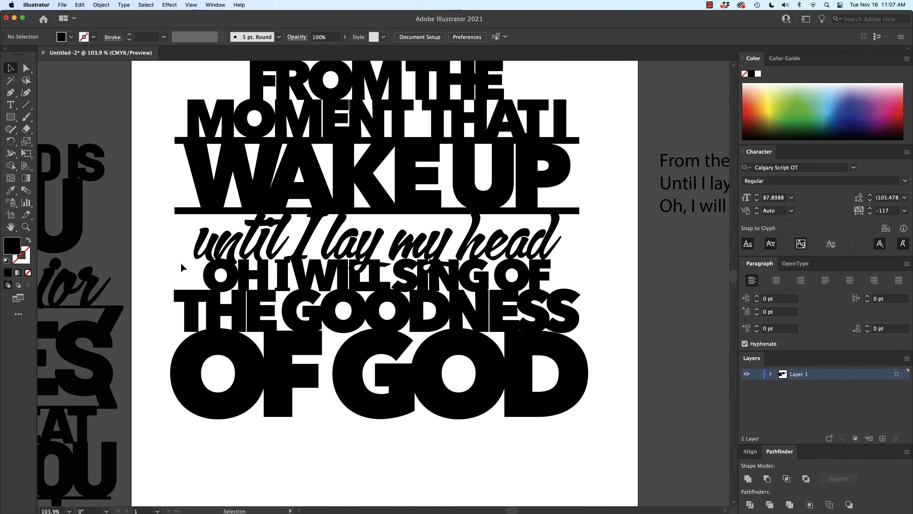
scroll(251, 289, up, 8)
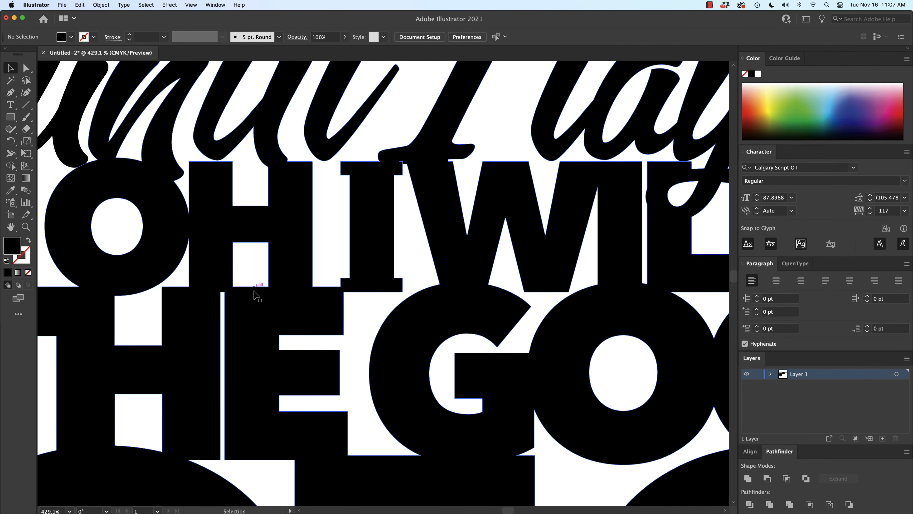
key(super+y)
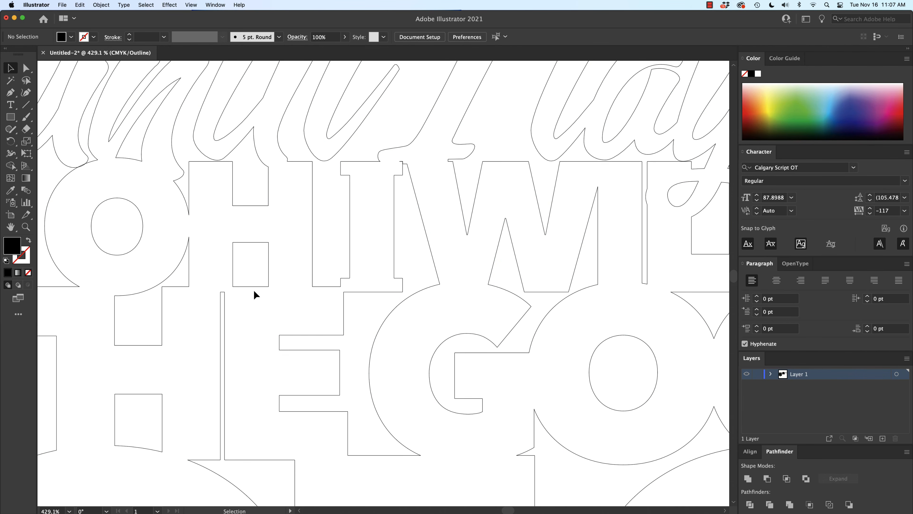
- Undo the Unite and the upper serif placement, and delete the remaining serif rectangle at the base of the I
key(super+z)
key(super+z)
key(super+z)
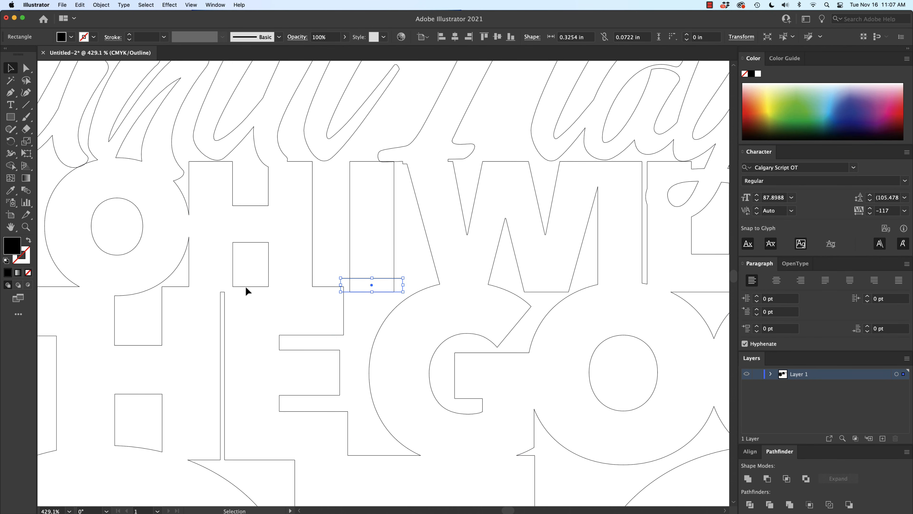
click(325, 229)
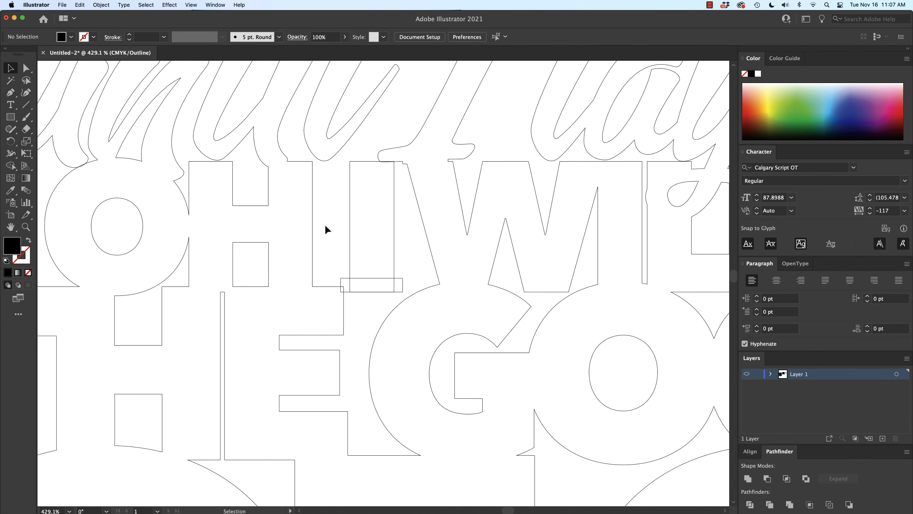
click(342, 278)
key(Delete)
- Move the three anchor points at the left end of the script I's foot slightly down and left to overlap the block I
scroll(438, 119, down, 2)
scroll(400, 147, up, 6)
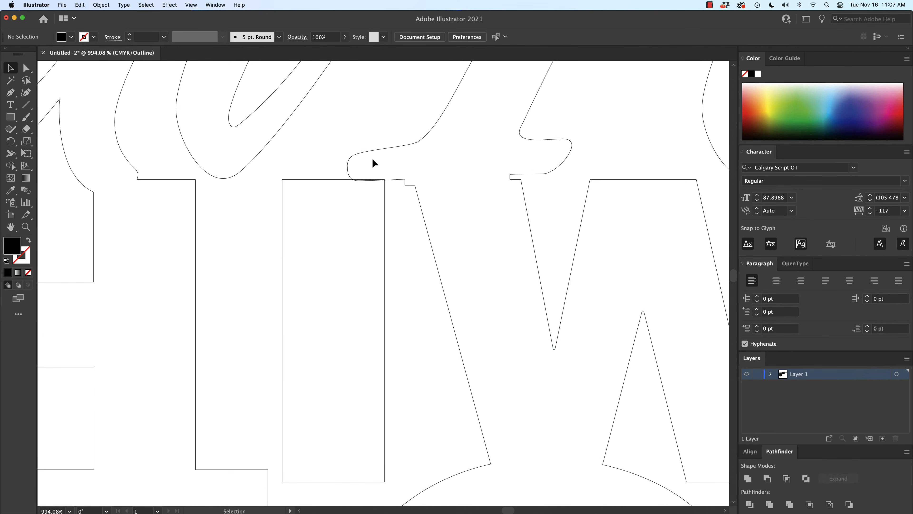
click(347, 172)
click(28, 70)
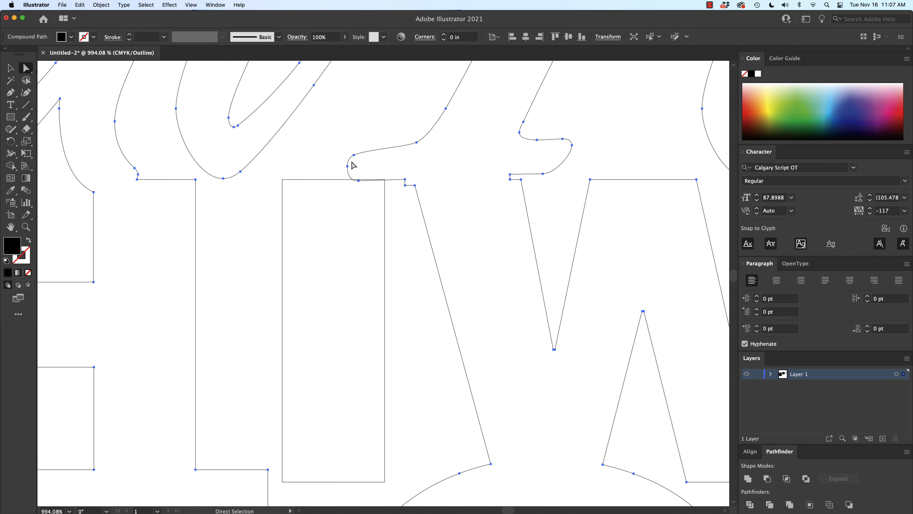
click(353, 160)
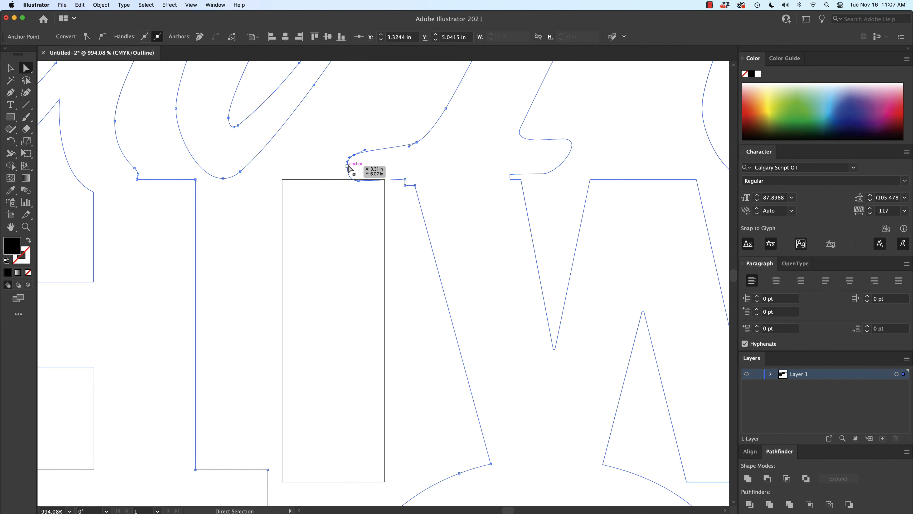
shift+click(348, 167)
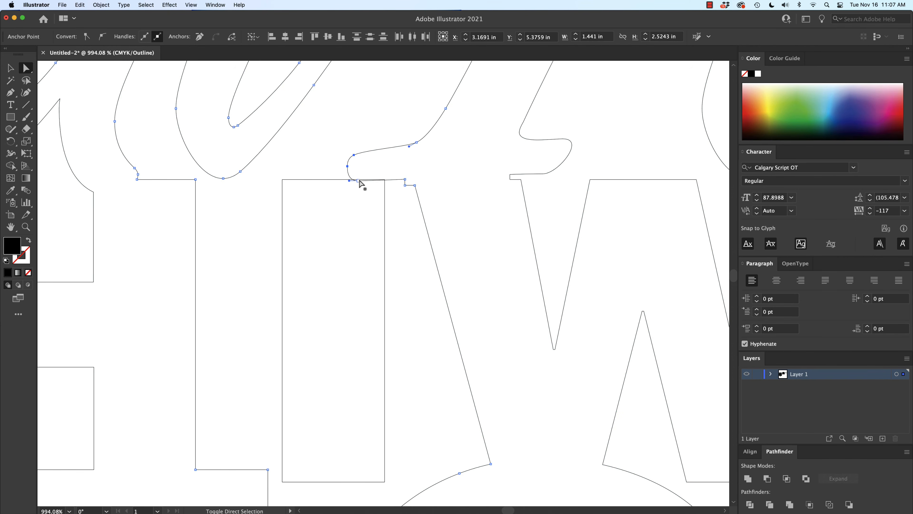
drag(359, 181, 355, 187)
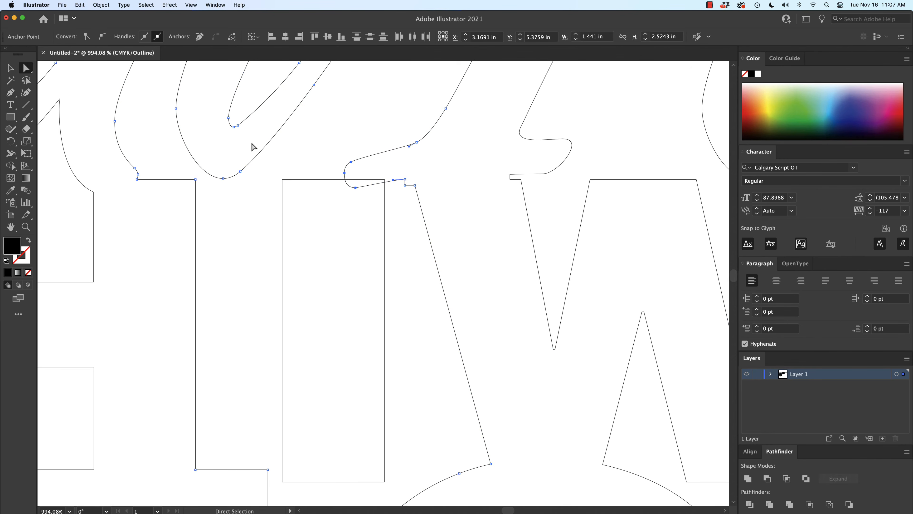
click(11, 67)
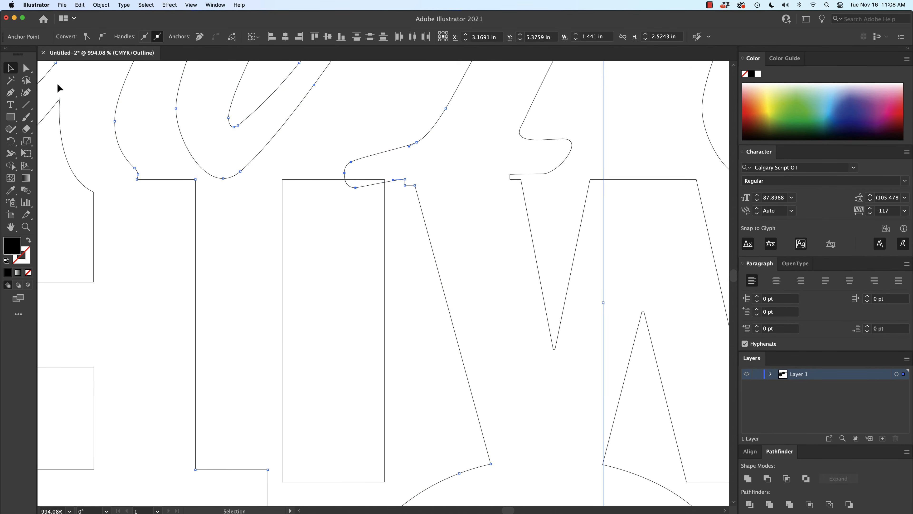
scroll(247, 197, down, 10)
scroll(247, 197, down, 5)
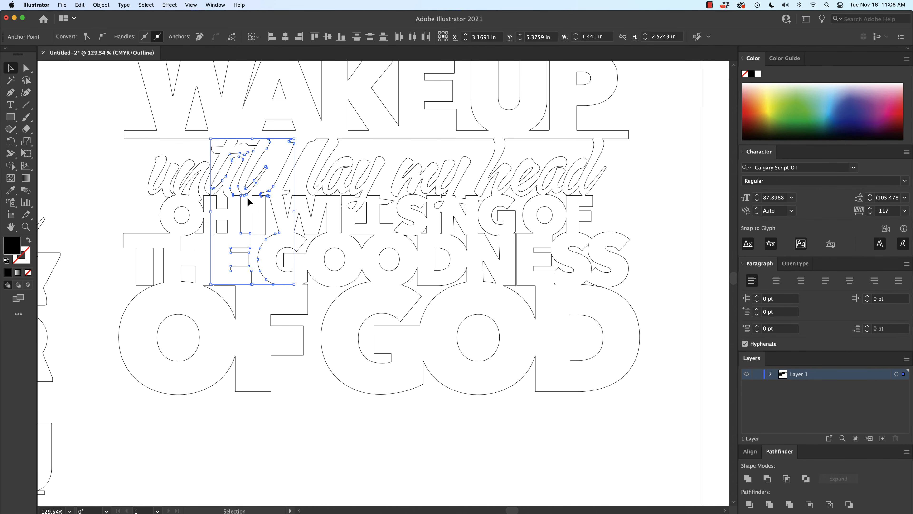
click(122, 171)
- Select the whole lettering design including the block I, merge it with Unite, and clear the selection
scroll(124, 171, down, 2)
scroll(123, 172, down, 1)
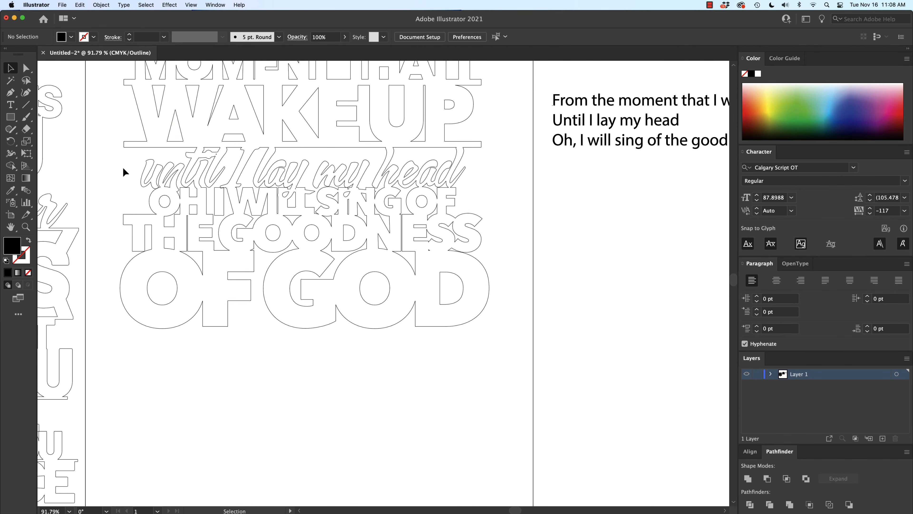
scroll(89, 163, down, 4)
scroll(89, 172, up, 3)
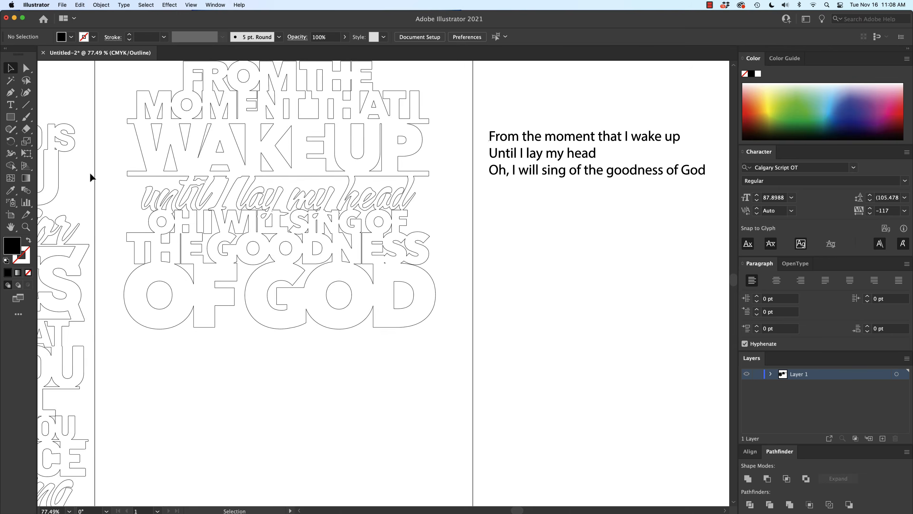
drag(115, 74, 472, 382)
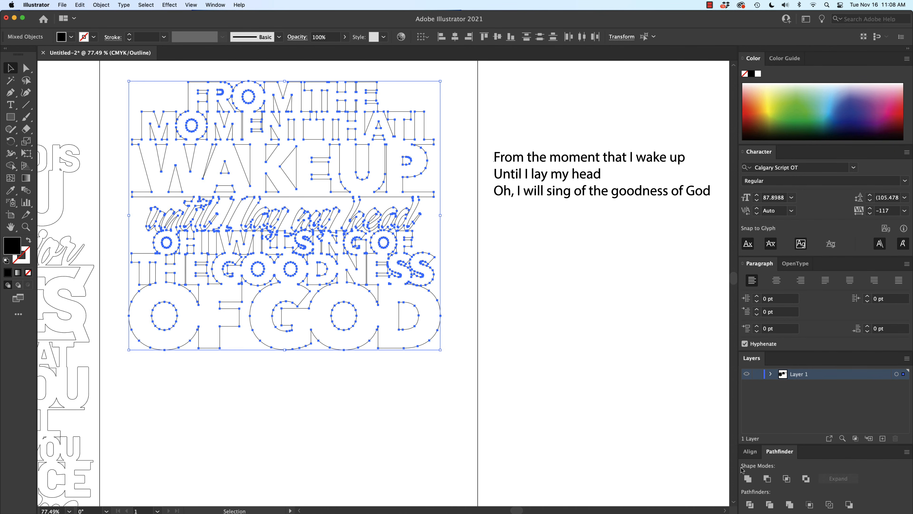
click(748, 481)
click(320, 402)
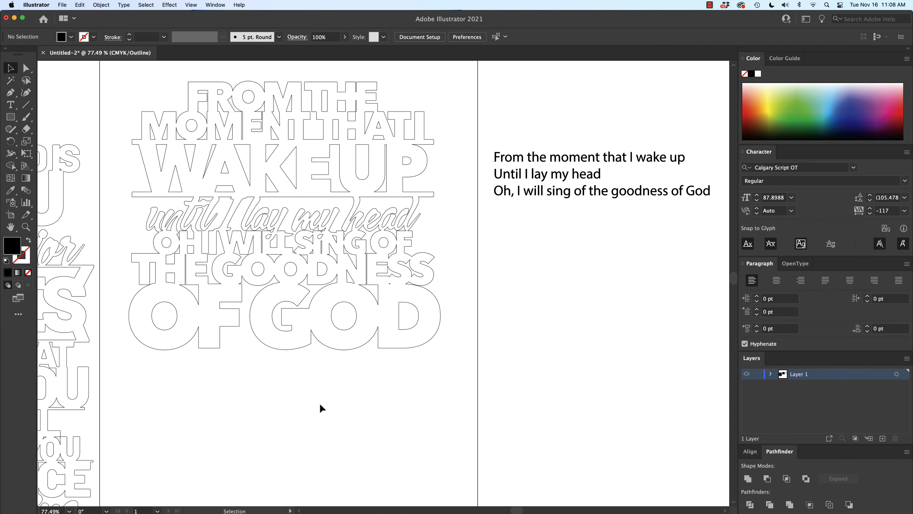
scroll(210, 253, up, 3)
scroll(211, 252, left, 3)
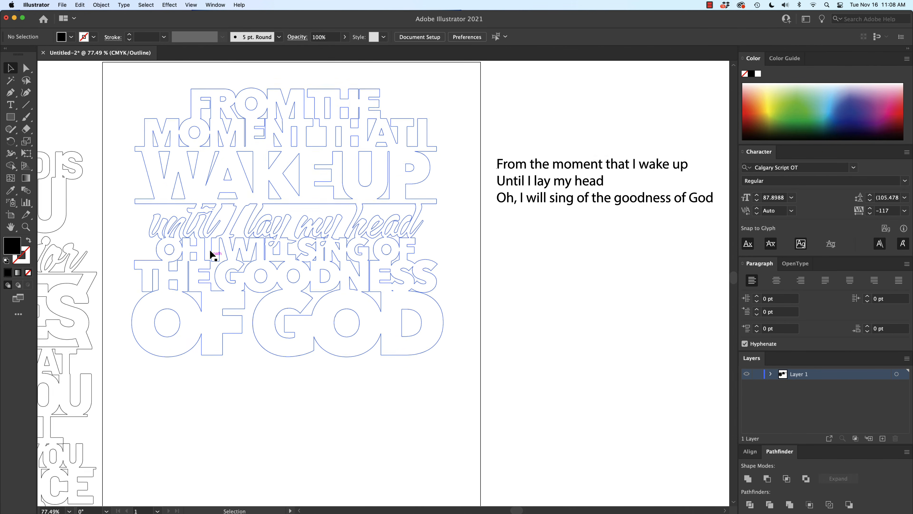